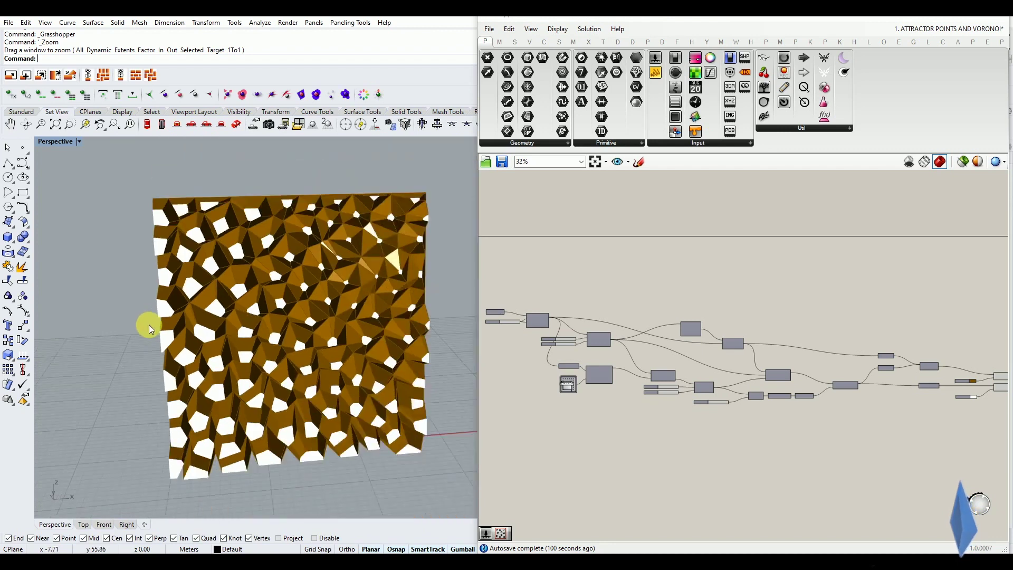
# Set the rectangle's X and Y size slider to 25 and the Populate 2D seed slider to 71.
pyautogui.scroll(2, 248, 316)
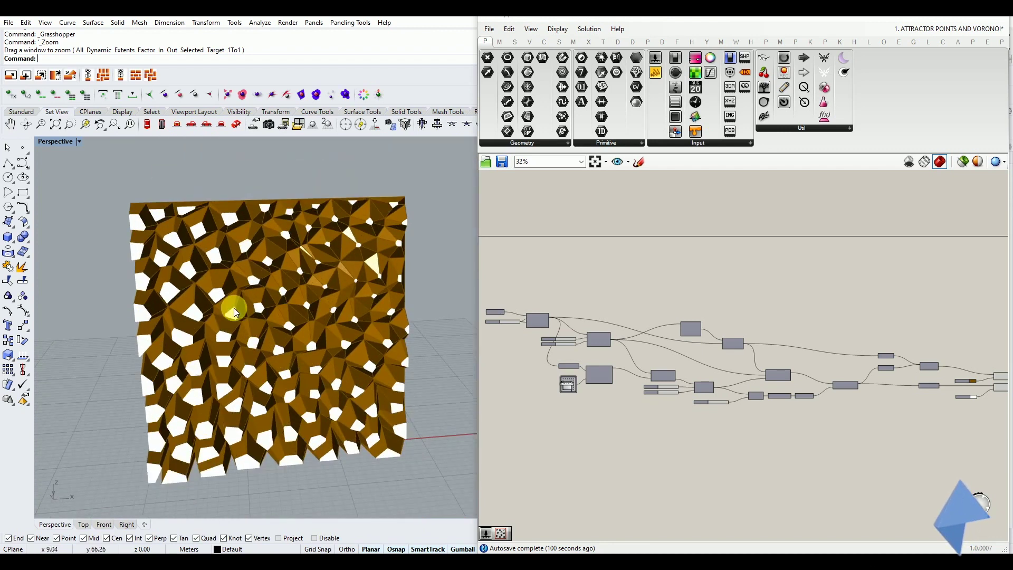
pyautogui.scroll(2, 591, 433)
pyautogui.scroll(5, 552, 328)
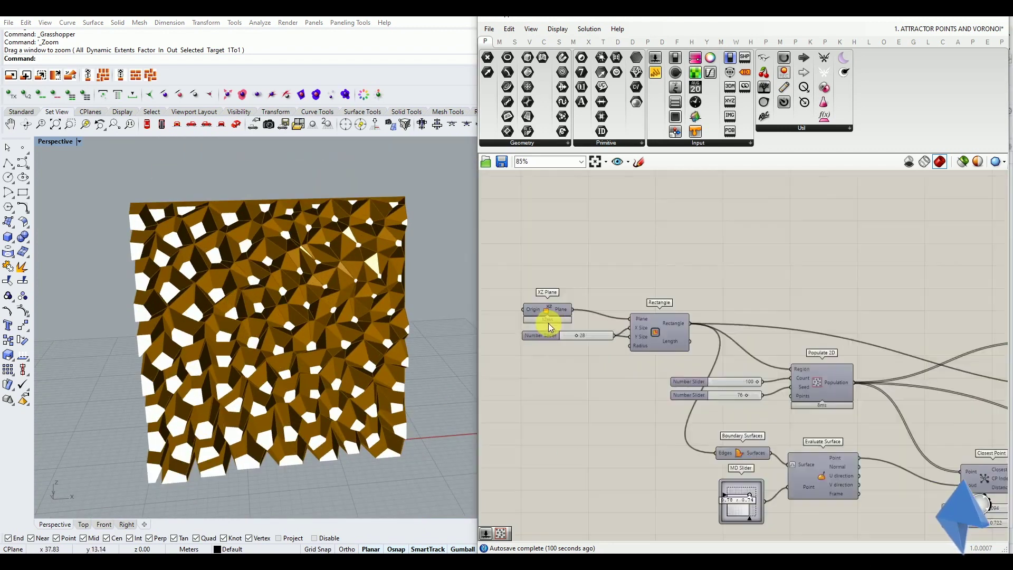
pyautogui.moveTo(616, 354)
pyautogui.mouseDown()
pyautogui.moveTo(603, 354)
pyautogui.moveTo(612, 356)
pyautogui.mouseUp()
pyautogui.scroll(-3, 590, 388)
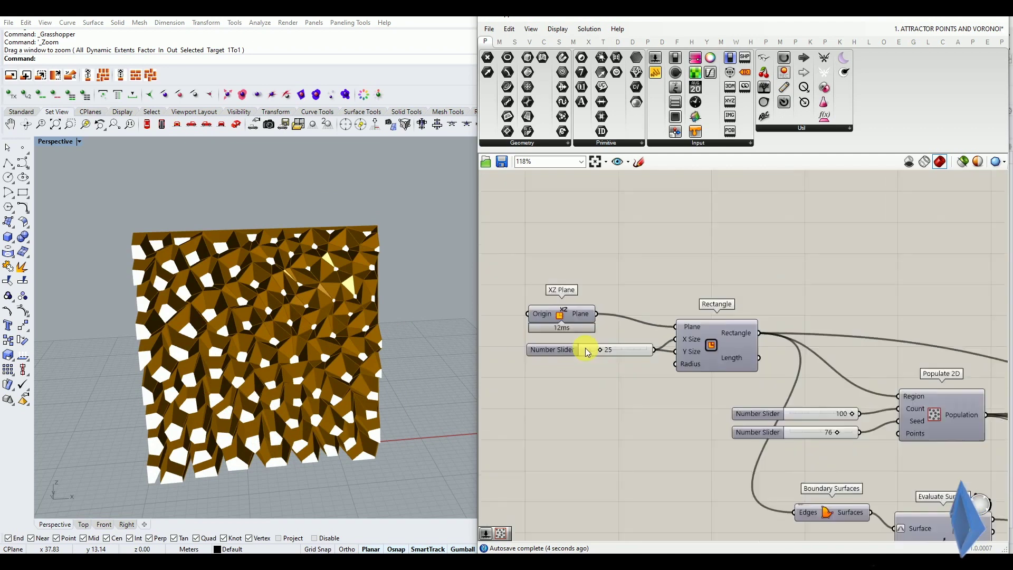
pyautogui.scroll(3, 813, 407)
pyautogui.moveTo(809, 404); pyautogui.dragTo(781, 436)
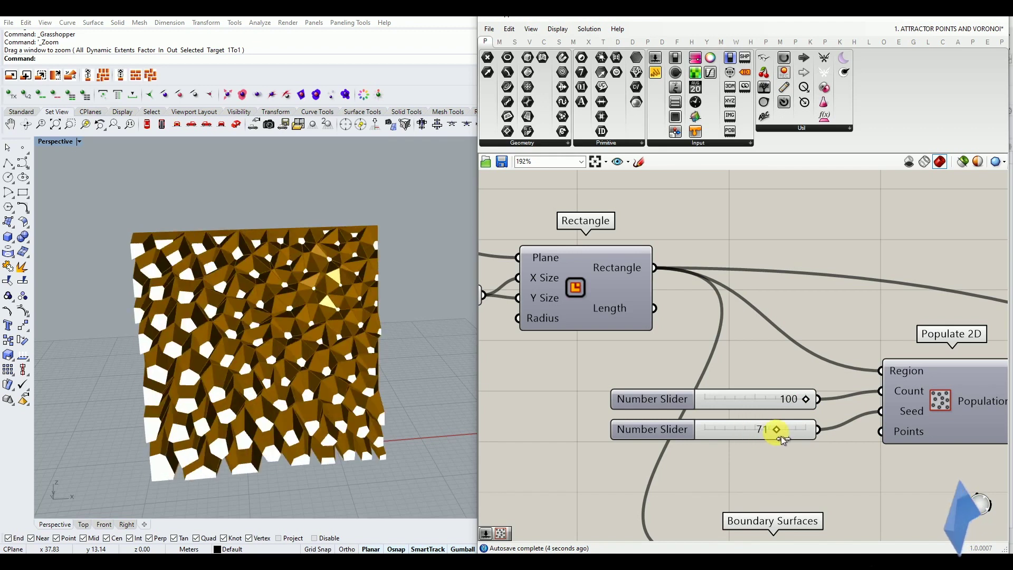
# Move the attractor point to 0.14, 0.15 in the MD Slider feeding Evaluate Surface.
pyautogui.scroll(-3, 708, 390)
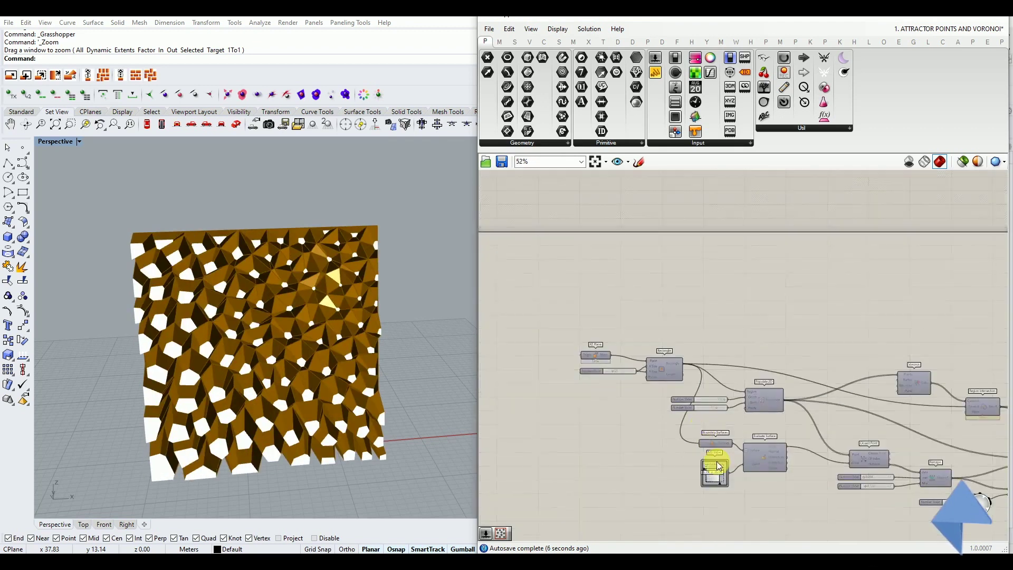
pyautogui.scroll(3, 714, 475)
pyautogui.moveTo(272, 325); pyautogui.dragTo(274, 304, button='right')
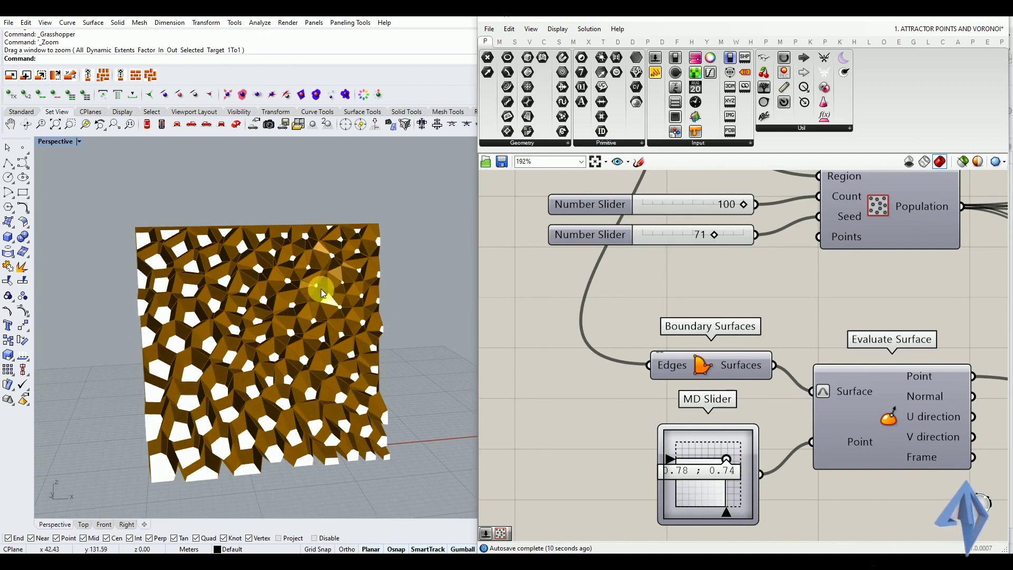
pyautogui.moveTo(727, 460); pyautogui.dragTo(688, 498)
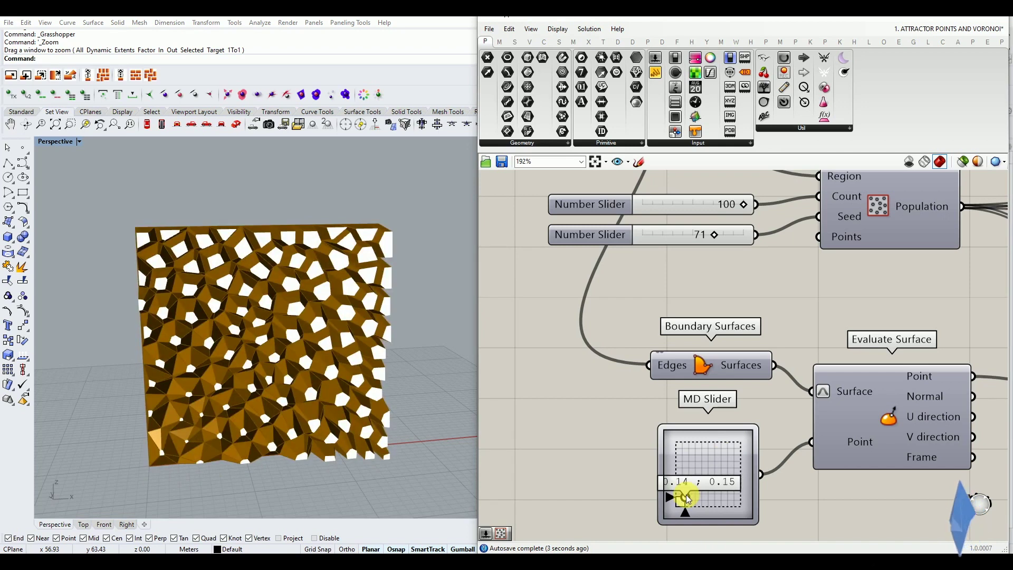
pyautogui.moveTo(316, 324); pyautogui.dragTo(301, 346, button='right')
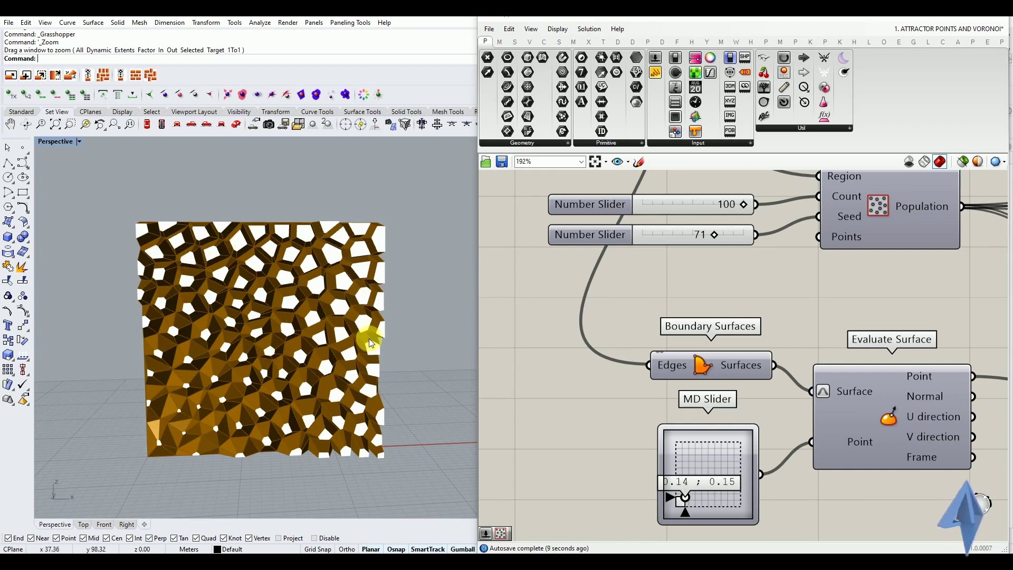
# Adjust the two sliders that feed the min and Max inputs of the Remap+ component.
pyautogui.scroll(-4, 557, 369)
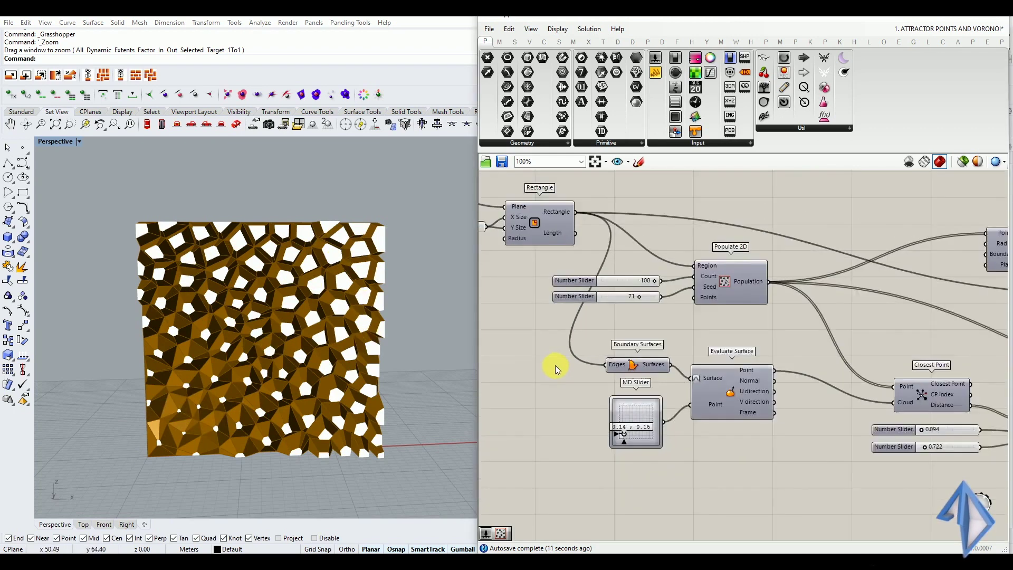
pyautogui.scroll(4, 866, 398)
pyautogui.moveTo(644, 407); pyautogui.dragTo(642, 407)
pyautogui.moveTo(656, 448); pyautogui.dragTo(653, 448)
pyautogui.moveTo(358, 395); pyautogui.dragTo(459, 422, button='right')
# Set the slider on the B input of the Multiplication component to 9.064.
pyautogui.scroll(-4, 559, 384)
pyautogui.scroll(-1, 559, 384)
pyautogui.scroll(5, 738, 448)
pyautogui.moveTo(776, 457)
pyautogui.mouseDown()
pyautogui.moveTo(749, 457)
pyautogui.moveTo(791, 458)
pyautogui.mouseUp()
pyautogui.moveTo(352, 417); pyautogui.dragTo(242, 365, button='right')
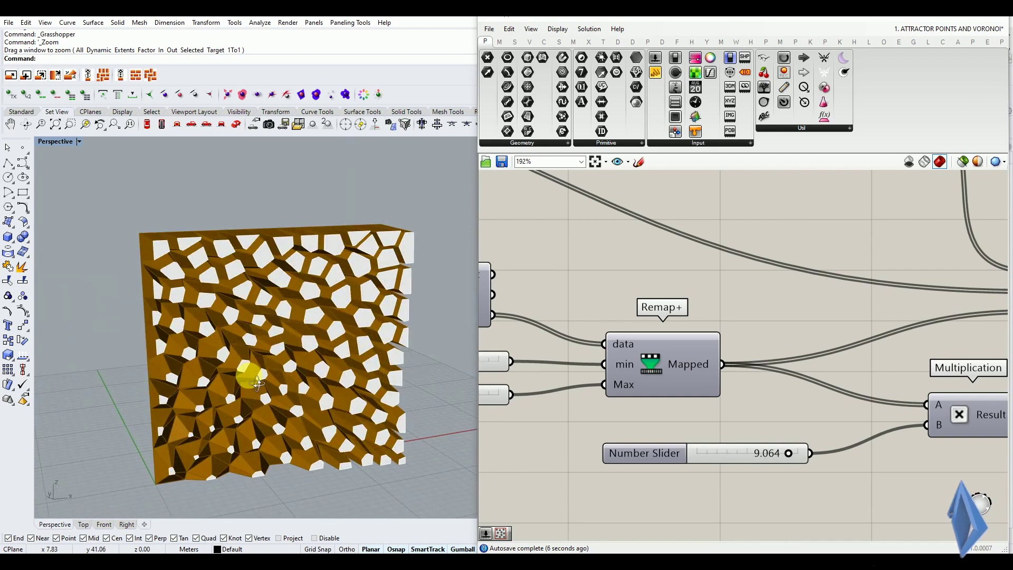
pyautogui.scroll(-5, 612, 339)
pyautogui.moveTo(713, 336); pyautogui.dragTo(615, 380, button='right')
pyautogui.moveTo(818, 377); pyautogui.dragTo(651, 378, button='right')
pyautogui.scroll(-4, 770, 364)
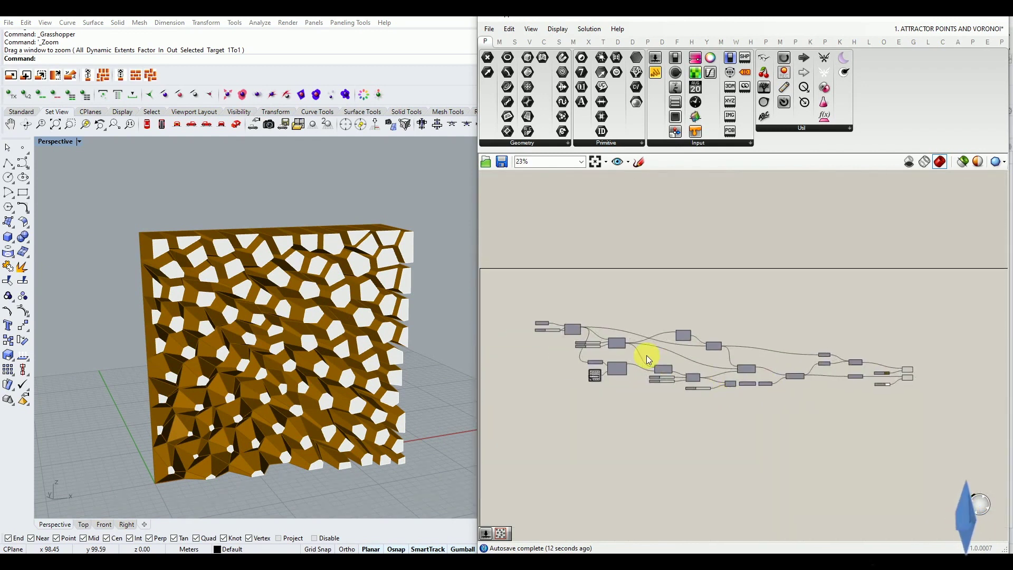
pyautogui.scroll(2, 647, 356)
pyautogui.scroll(-1, 647, 356)
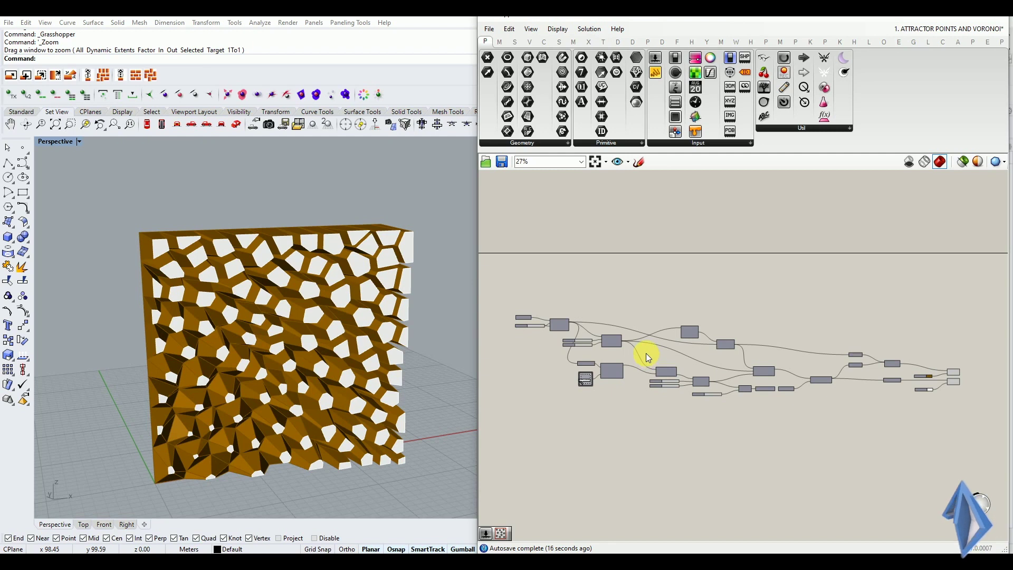
# Create a new blank Grasshopper document.
pyautogui.click(489, 29)
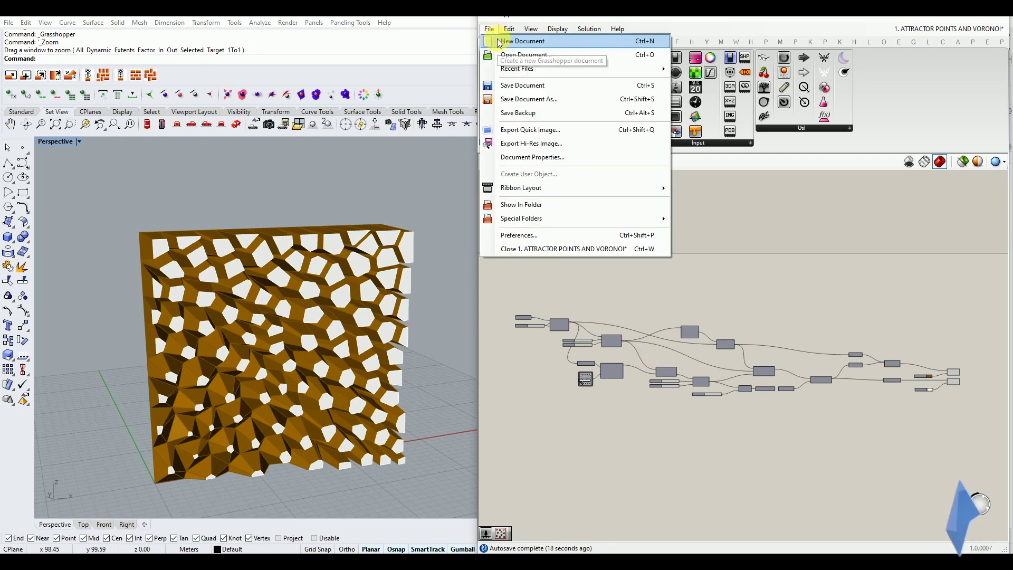
pyautogui.click(499, 41)
pyautogui.moveTo(292, 295); pyautogui.dragTo(264, 321, button='right')
pyautogui.scroll(-7, 295, 297)
pyautogui.scroll(4, 264, 321)
pyautogui.scroll(1, 264, 320)
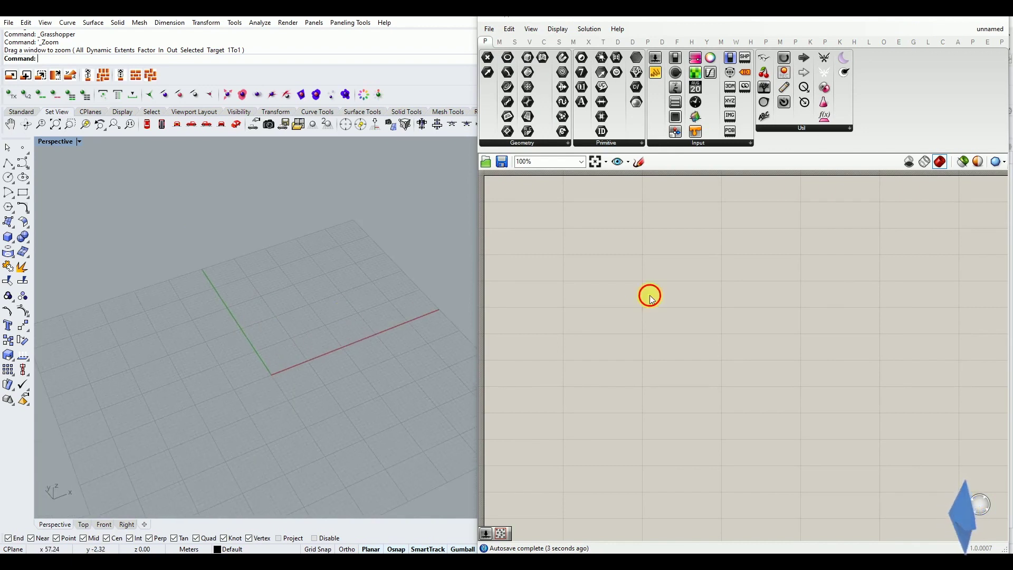
pyautogui.scroll(-2, 651, 317)
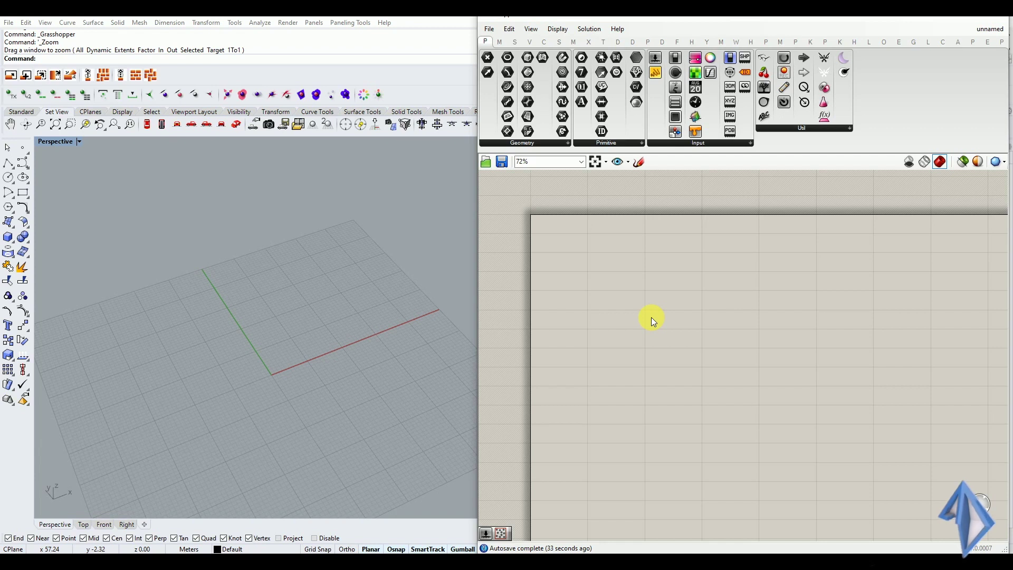
# Add a Rectangle component with Plane, X Size, Y Size and Radius inputs to the empty canvas.
pyautogui.moveTo(331, 351); pyautogui.dragTo(335, 337, button='right')
pyautogui.scroll(2, 315, 360)
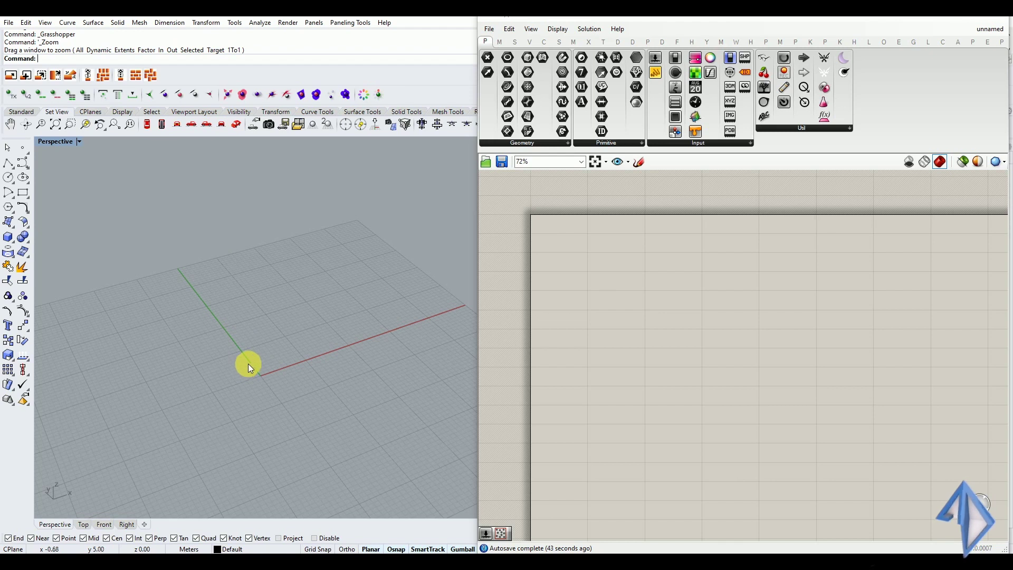
pyautogui.doubleClick(614, 288)
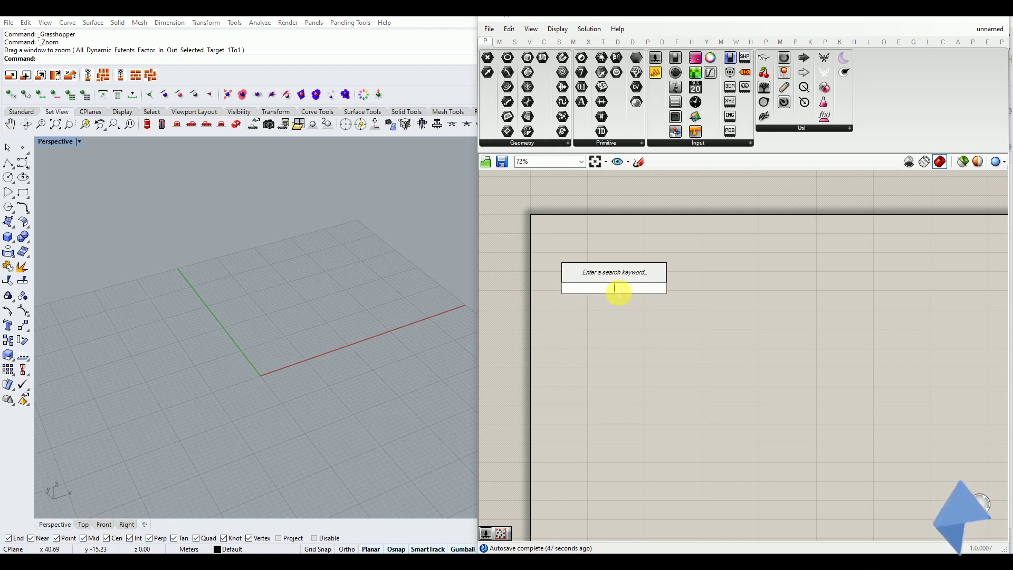
pyautogui.write('rect')
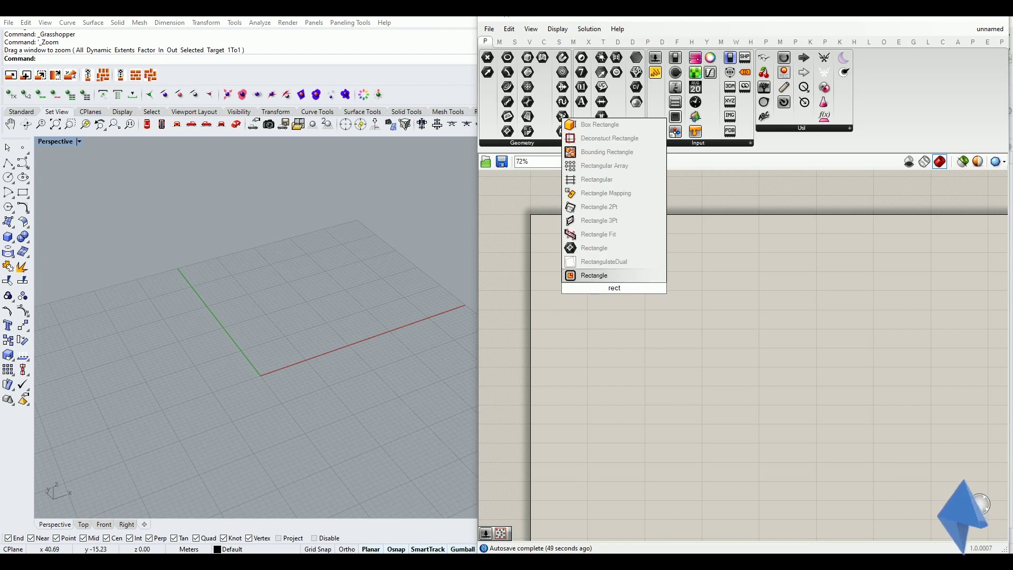
pyautogui.click(599, 277)
pyautogui.moveTo(615, 288); pyautogui.dragTo(720, 347)
pyautogui.click(628, 356)
pyautogui.scroll(7, 676, 335)
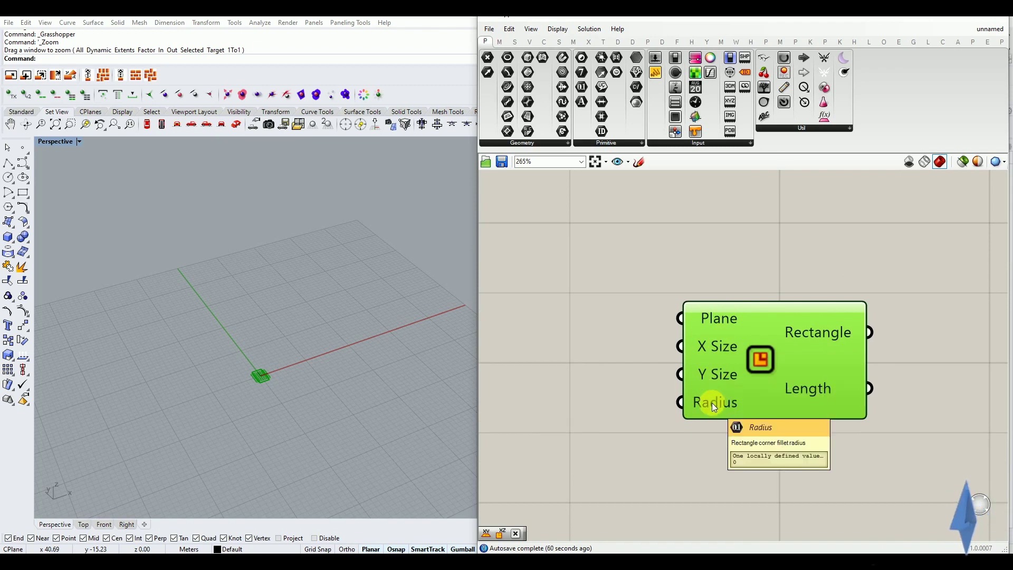
pyautogui.click(651, 391)
pyautogui.moveTo(206, 369); pyautogui.dragTo(215, 384, button='right')
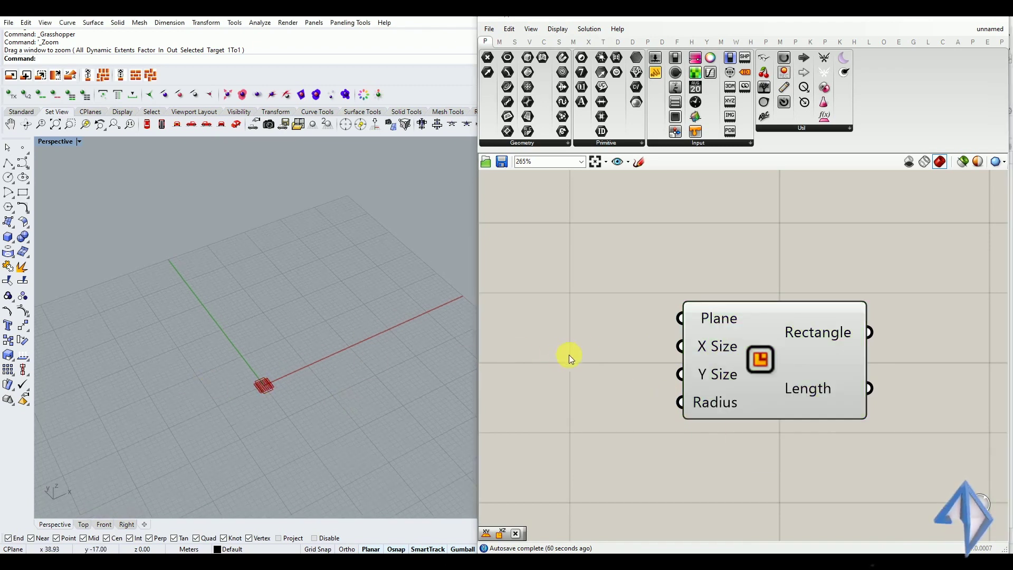
# Add an XZ Plane component before the Rectangle component and connect its Plane output to the Rectangle's Plane input.
pyautogui.doubleClick(584, 349)
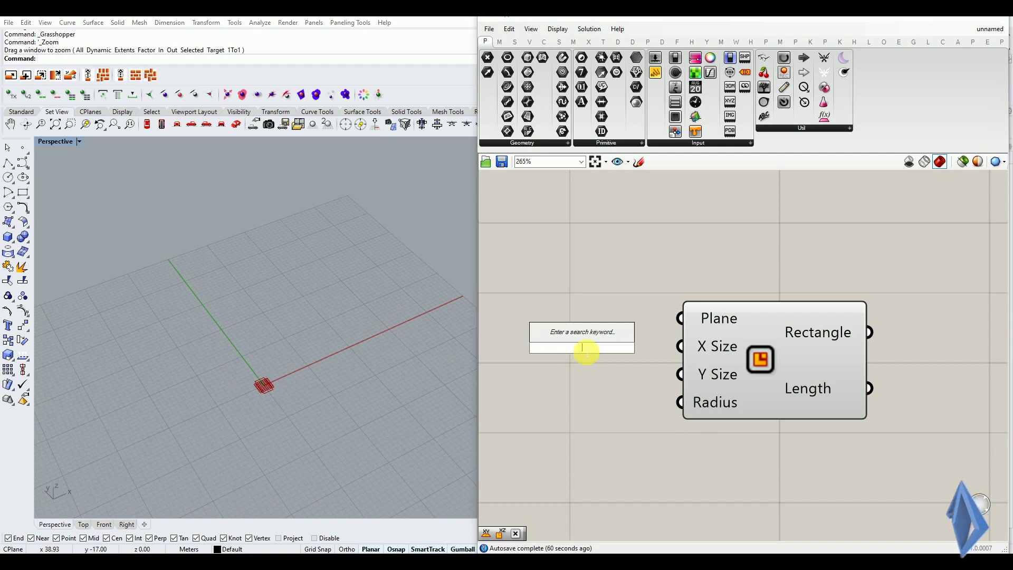
pyautogui.write('xz')
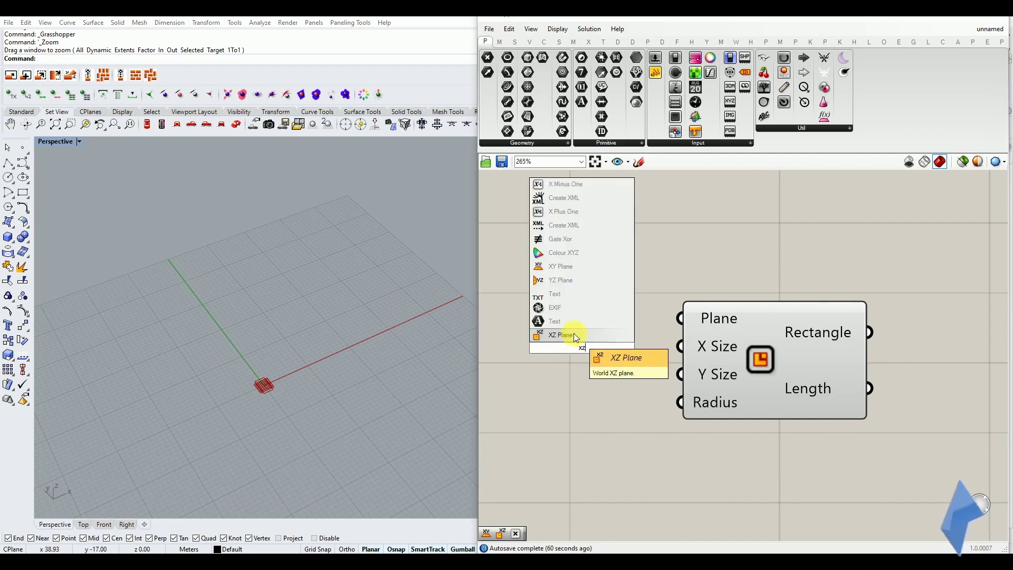
pyautogui.click(574, 334)
pyautogui.moveTo(588, 347); pyautogui.dragTo(579, 305)
pyautogui.moveTo(652, 306); pyautogui.dragTo(680, 318)
pyautogui.scroll(5, 267, 393)
pyautogui.scroll(4, 285, 399)
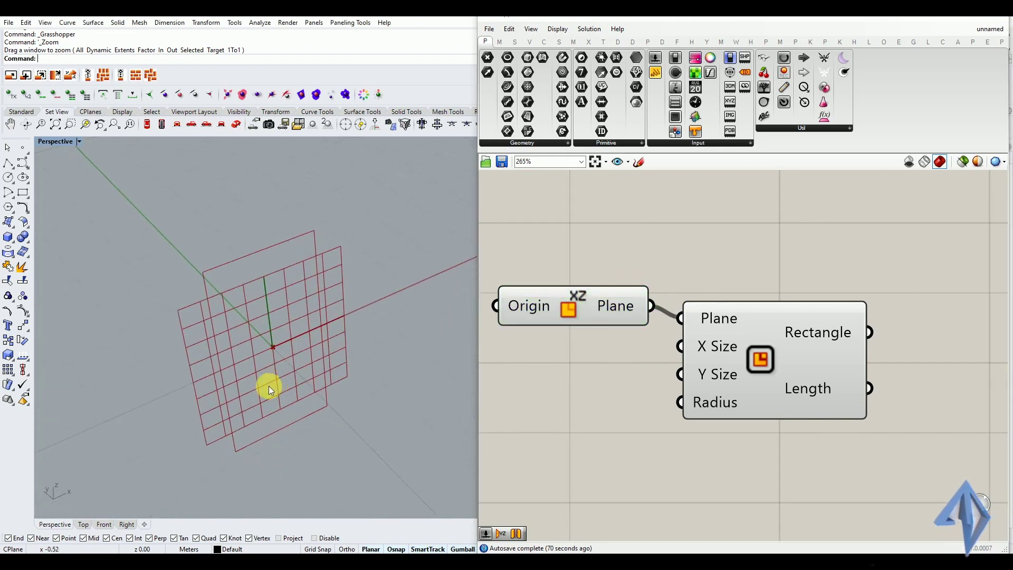
pyautogui.scroll(-8, 245, 335)
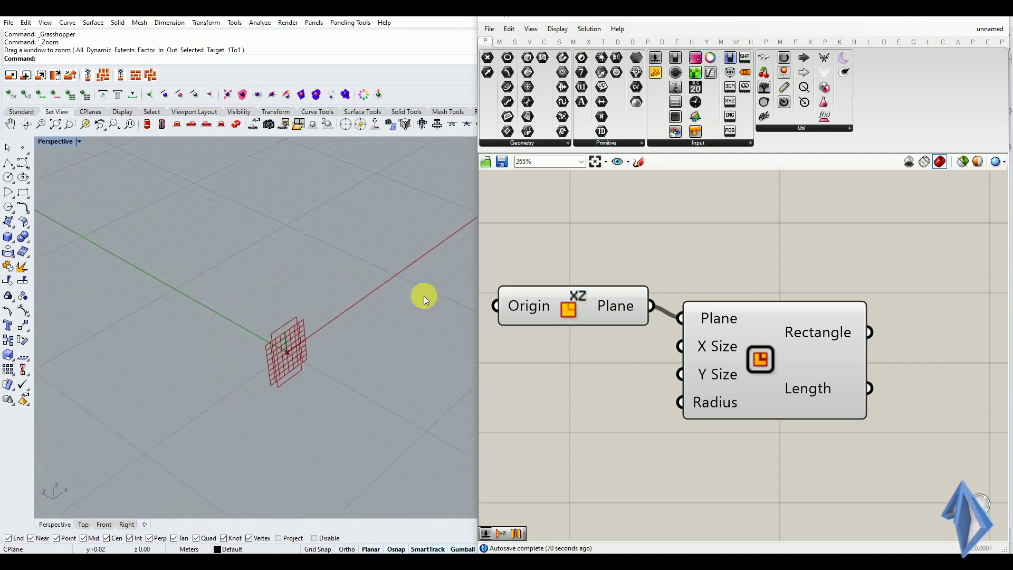
# Turn off the preview of the XZ Plane component and line up the Rectangle component with it.
pyautogui.click(552, 306)
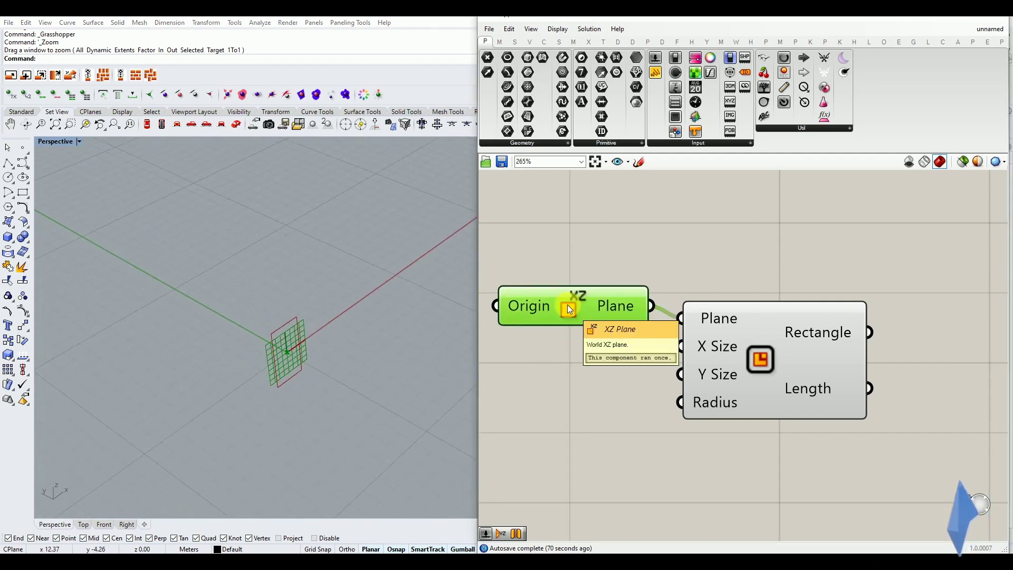
pyautogui.middleClick(568, 305)
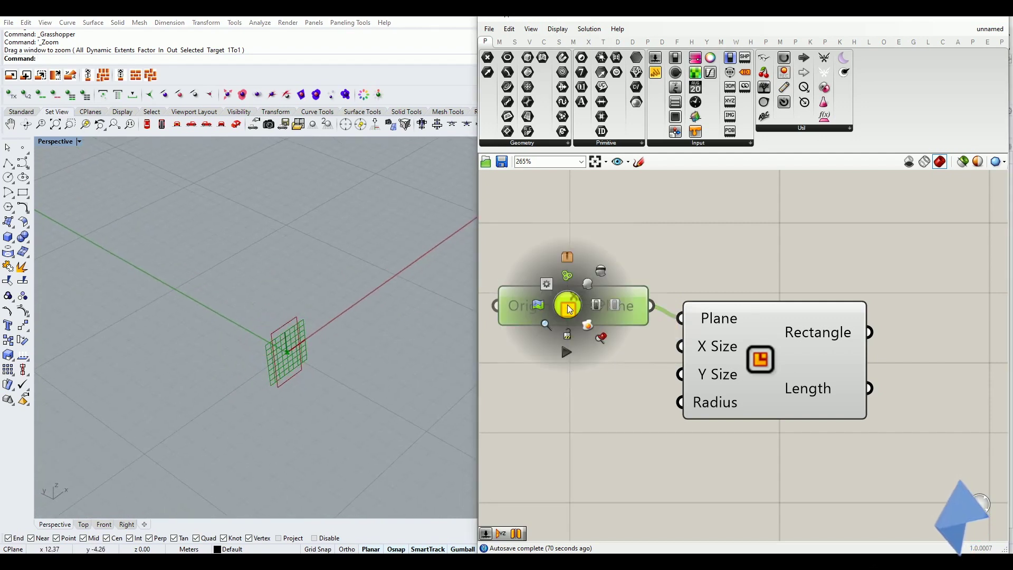
pyautogui.click(602, 271)
pyautogui.moveTo(604, 303); pyautogui.dragTo(594, 303)
pyautogui.click(624, 262)
pyautogui.moveTo(716, 336); pyautogui.dragTo(774, 323)
pyautogui.click(654, 372)
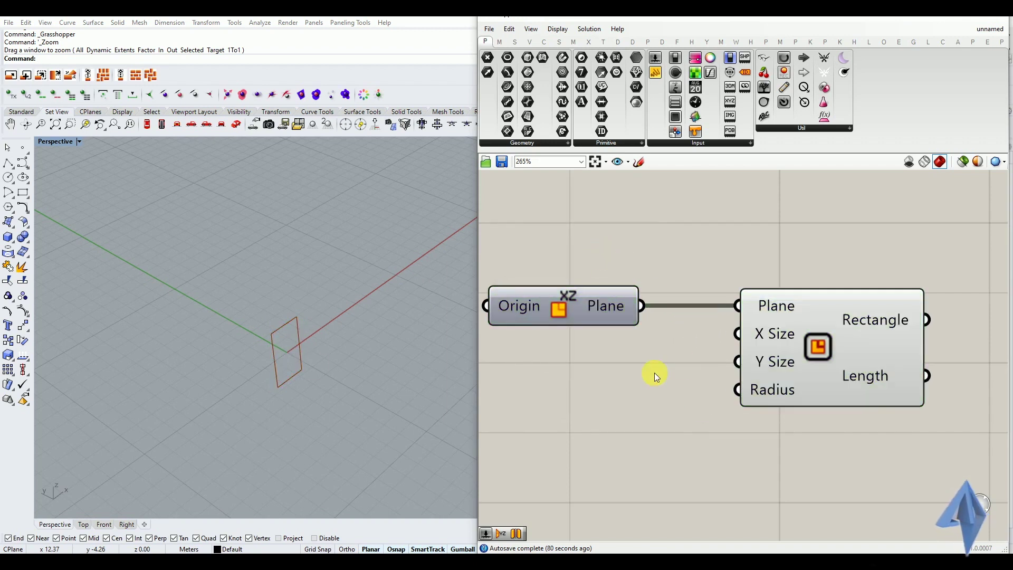
# Add a Number Slider and place it below the XZ Plane component.
pyautogui.doubleClick(603, 391)
pyautogui.write('nmber')
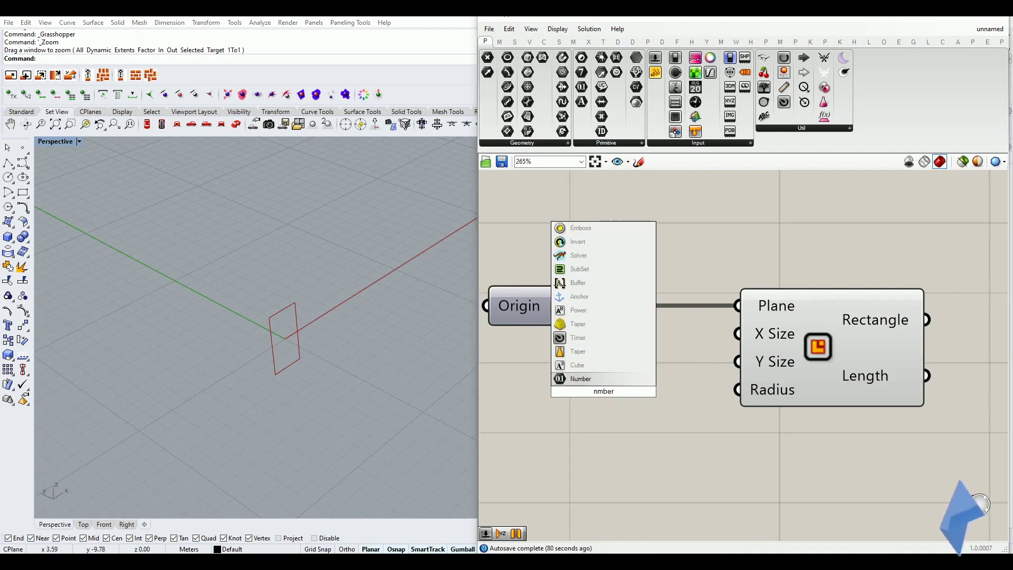
pyautogui.click(600, 395)
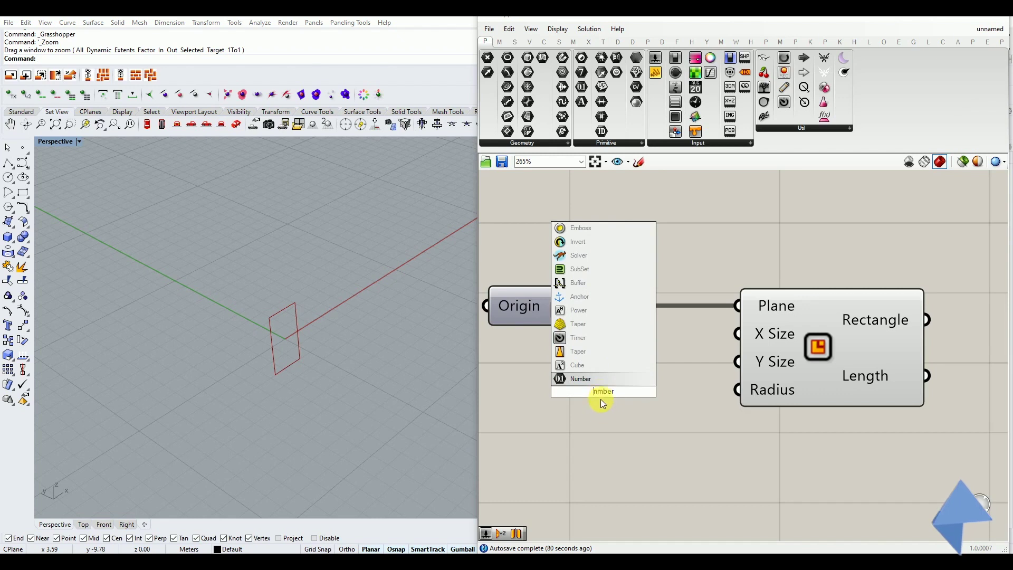
pyautogui.write('u')
pyautogui.click(623, 392)
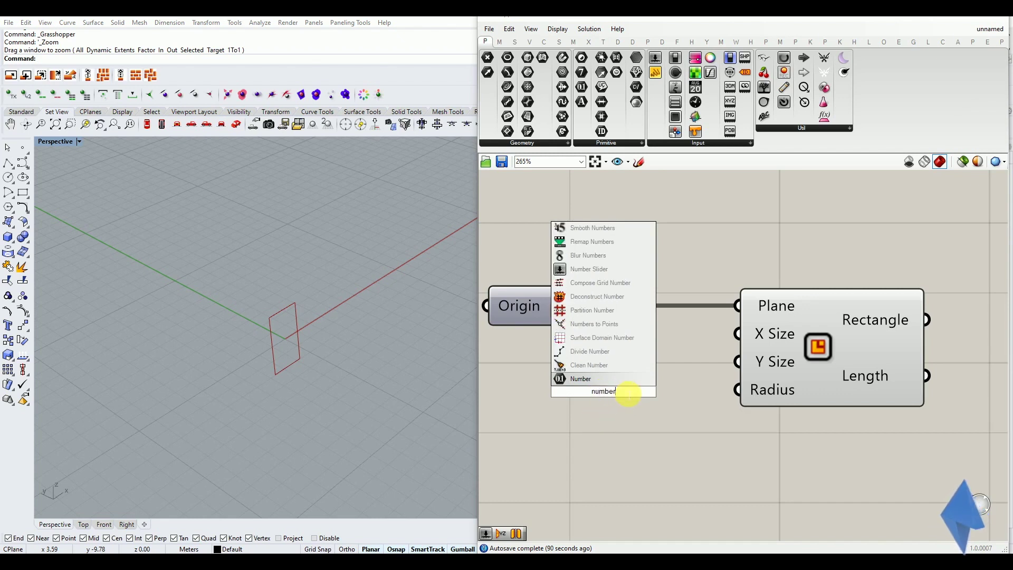
pyautogui.write('sli')
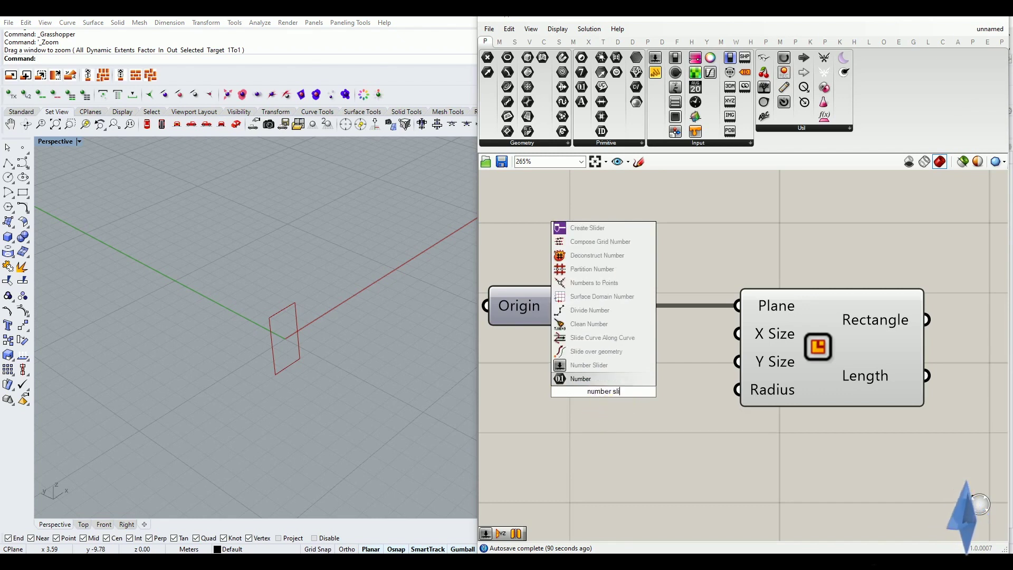
pyautogui.click(605, 365)
pyautogui.moveTo(616, 395); pyautogui.dragTo(554, 366)
pyautogui.scroll(-2, 554, 367)
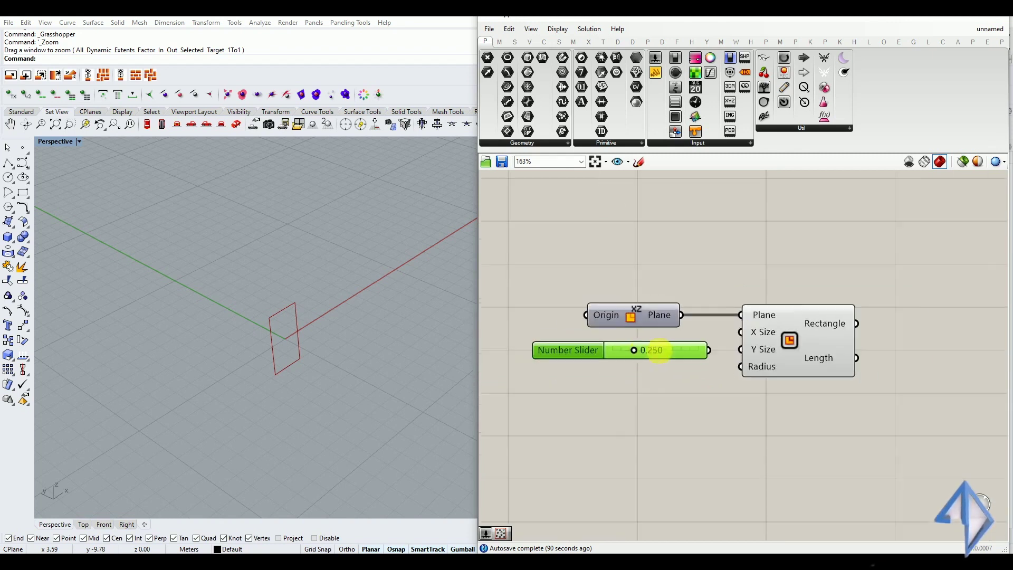
# Set the number slider's maximum to 50.
pyautogui.doubleClick(545, 353)
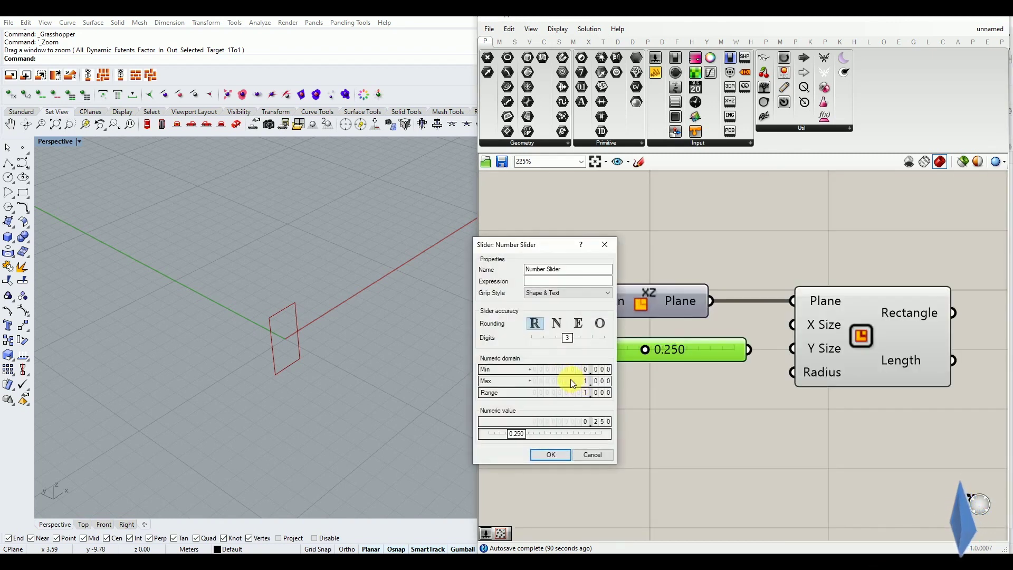
pyautogui.doubleClick(571, 381)
pyautogui.write('50')
pyautogui.click(595, 381)
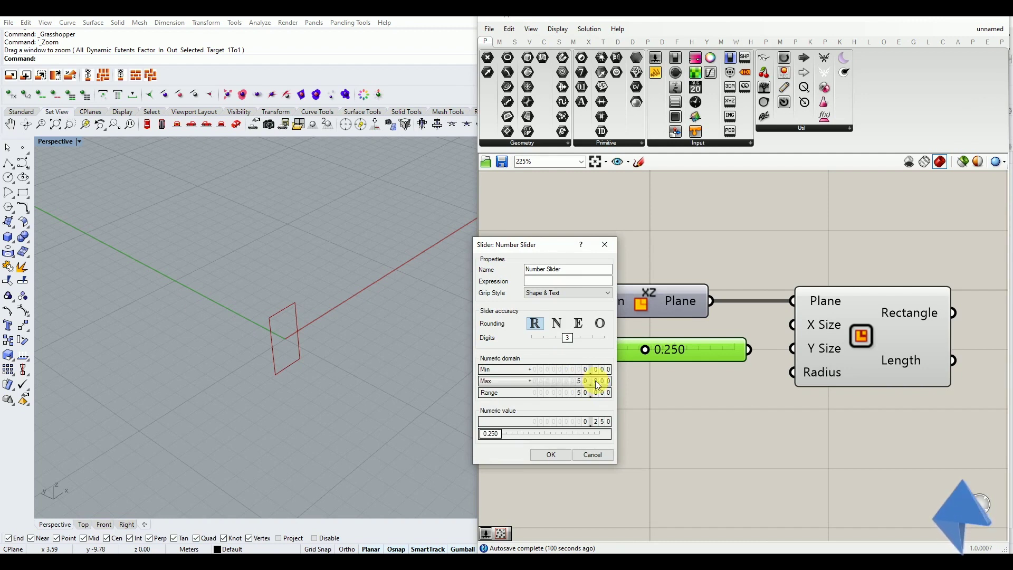
pyautogui.click(552, 455)
# Connect the number slider to the Rectangle's X Size and Y Size inputs and set it to about 26.839.
pyautogui.moveTo(772, 339)
pyautogui.mouseDown()
pyautogui.moveTo(793, 324)
pyautogui.moveTo(784, 350)
pyautogui.mouseUp()
pyautogui.click(709, 390)
pyautogui.scroll(1, 645, 350)
pyautogui.moveTo(619, 350); pyautogui.dragTo(640, 351)
pyautogui.moveTo(338, 382); pyautogui.dragTo(240, 401, button='right')
pyautogui.scroll(-3, 239, 401)
pyautogui.moveTo(635, 353); pyautogui.dragTo(690, 355)
pyautogui.moveTo(401, 370); pyautogui.dragTo(346, 365, button='right')
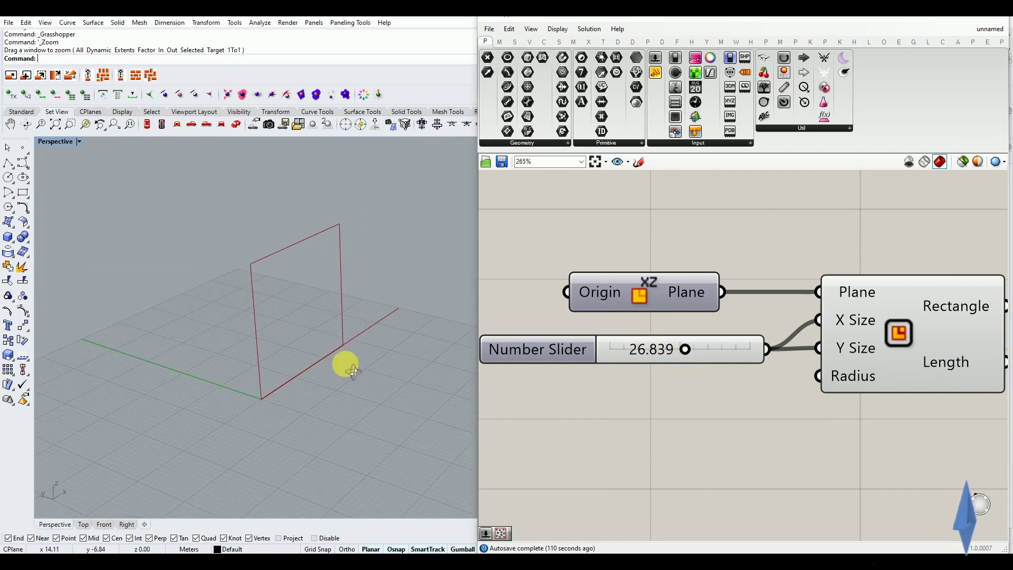
# Shift the number slider slightly closer to the Rectangle component and deselect it.
pyautogui.click(737, 355)
pyautogui.moveTo(735, 350); pyautogui.dragTo(738, 355)
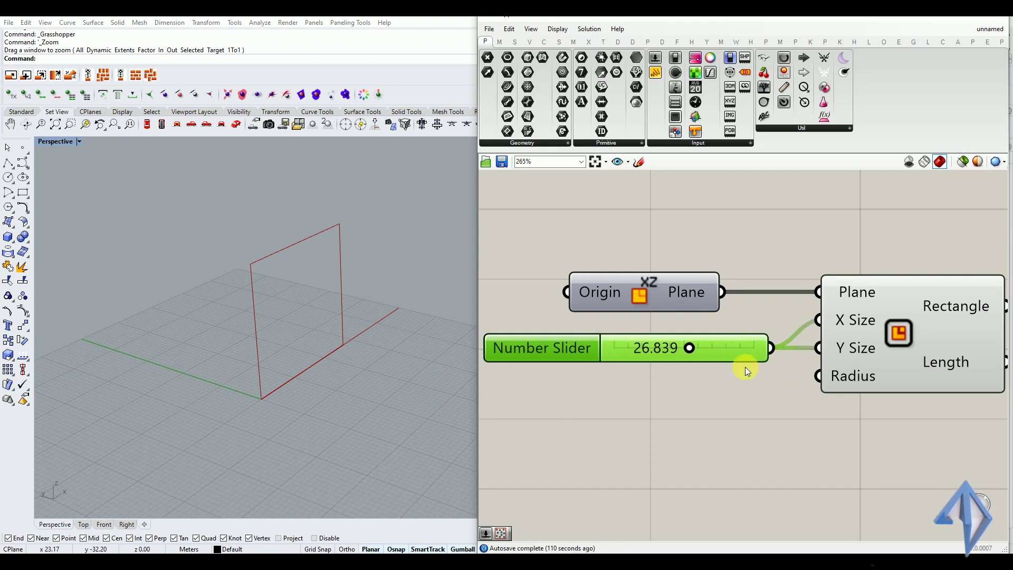
pyautogui.click(664, 419)
pyautogui.scroll(-3, 575, 404)
pyautogui.click(790, 363)
pyautogui.click(735, 452)
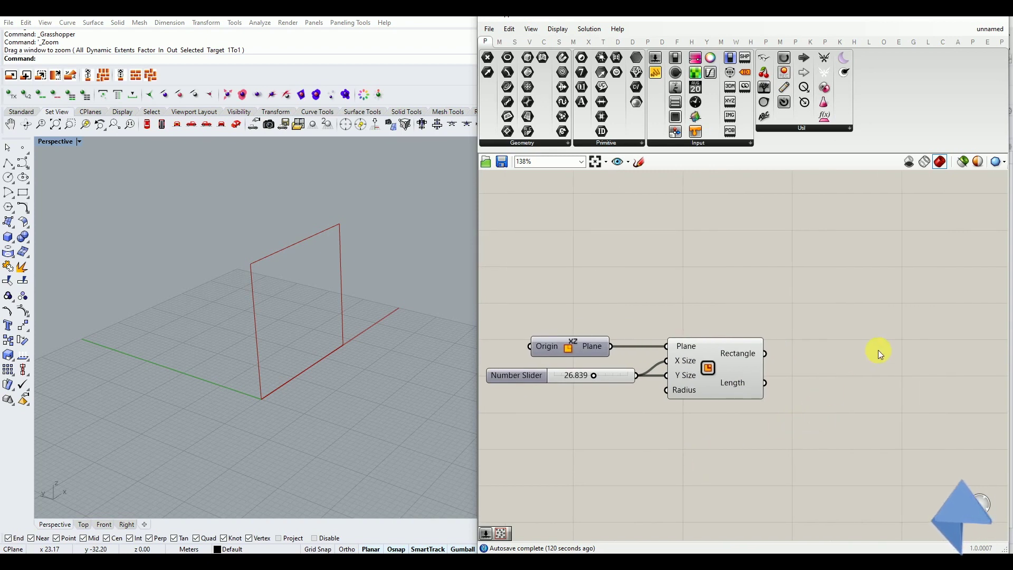
# Add a Populate 2D component beside the Rectangle component and connect the Rectangle output to its Region input.
pyautogui.scroll(1, 879, 352)
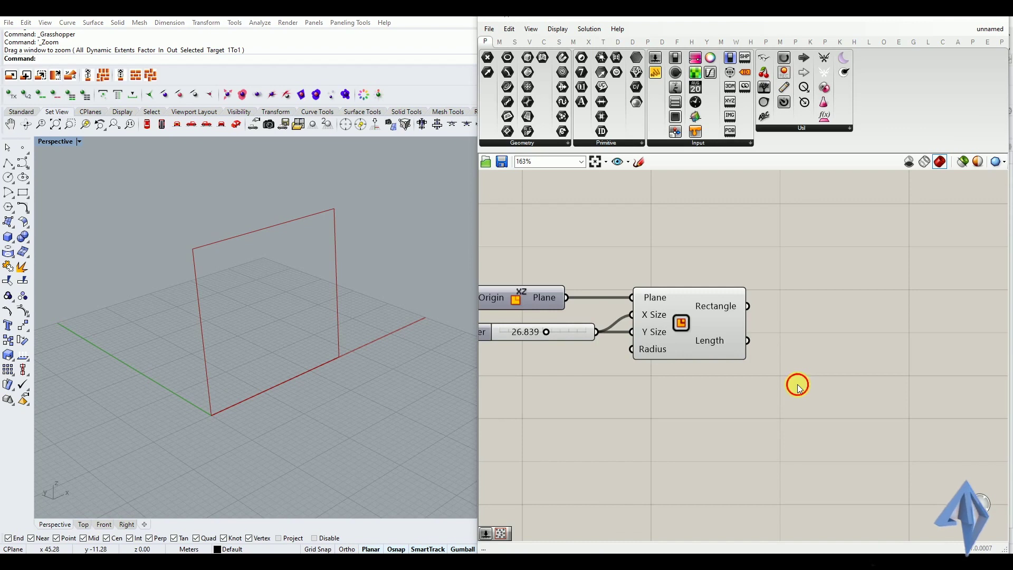
pyautogui.doubleClick(797, 384)
pyautogui.write('pop')
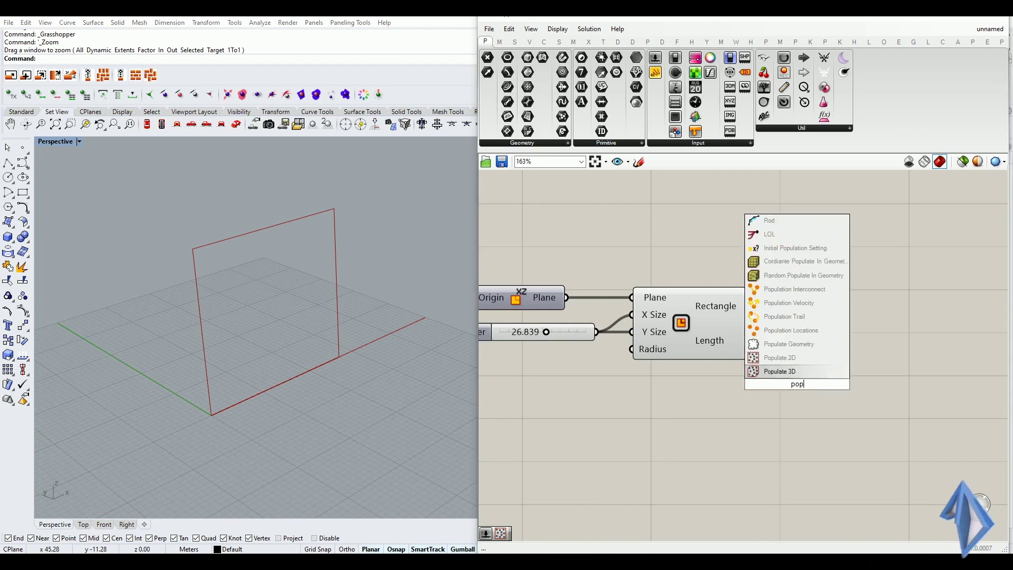
pyautogui.write('ulate')
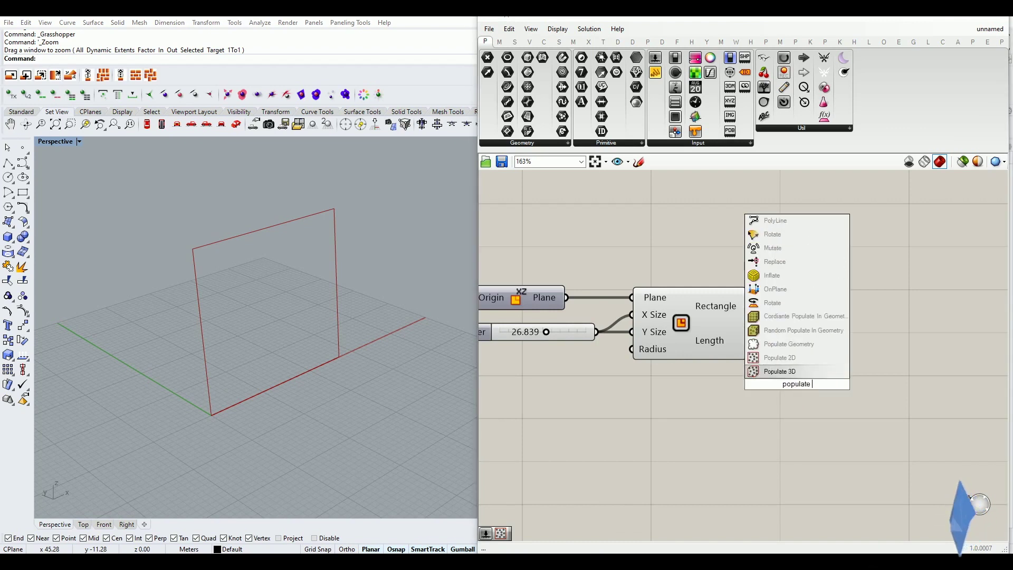
pyautogui.click(787, 361)
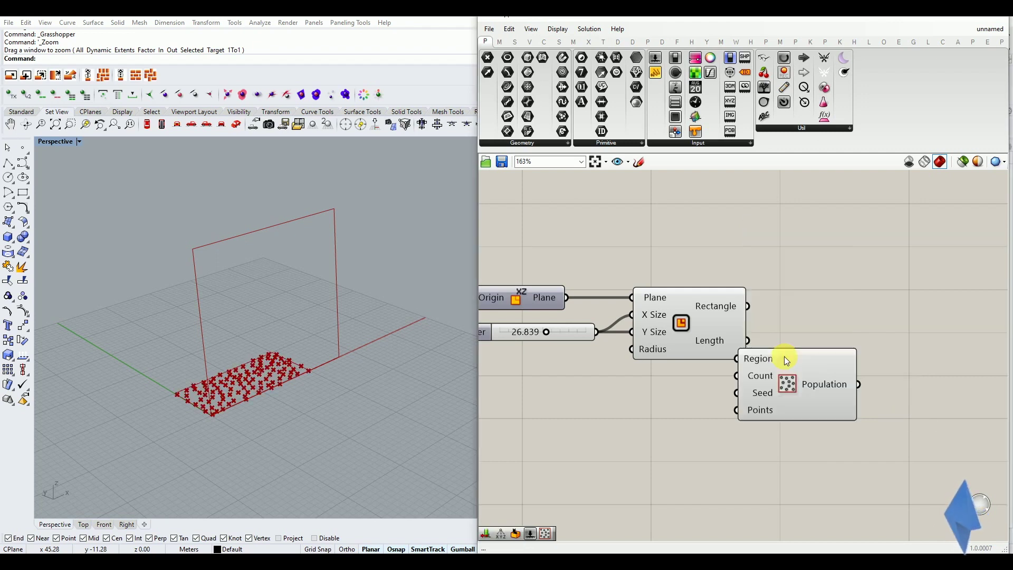
pyautogui.moveTo(784, 356); pyautogui.dragTo(847, 366)
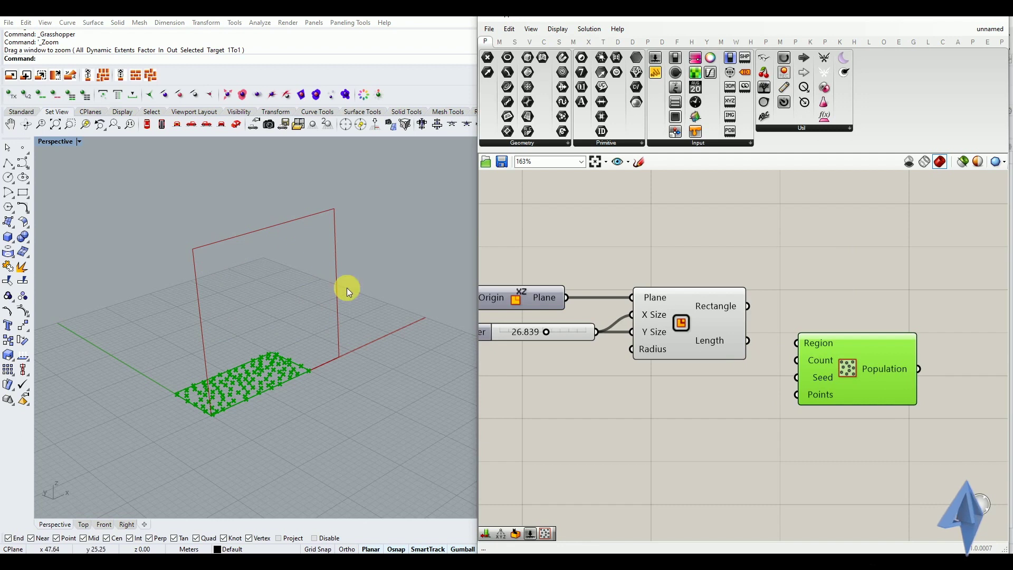
pyautogui.moveTo(748, 307); pyautogui.dragTo(876, 422)
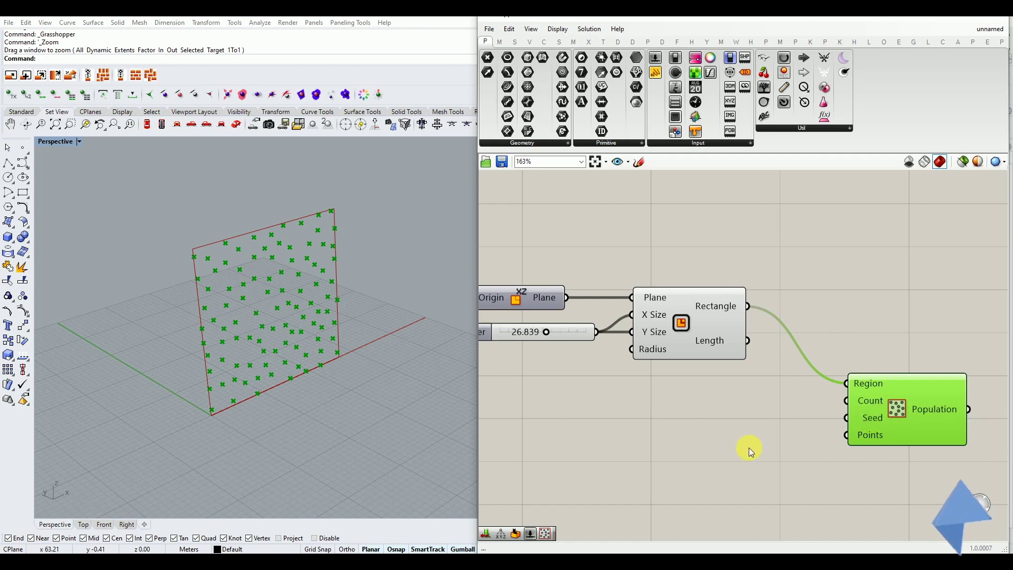
# Add a Number Slider from the value 100, connect it to Populate 2D's Count input and set it to 100.
pyautogui.doubleClick(730, 432)
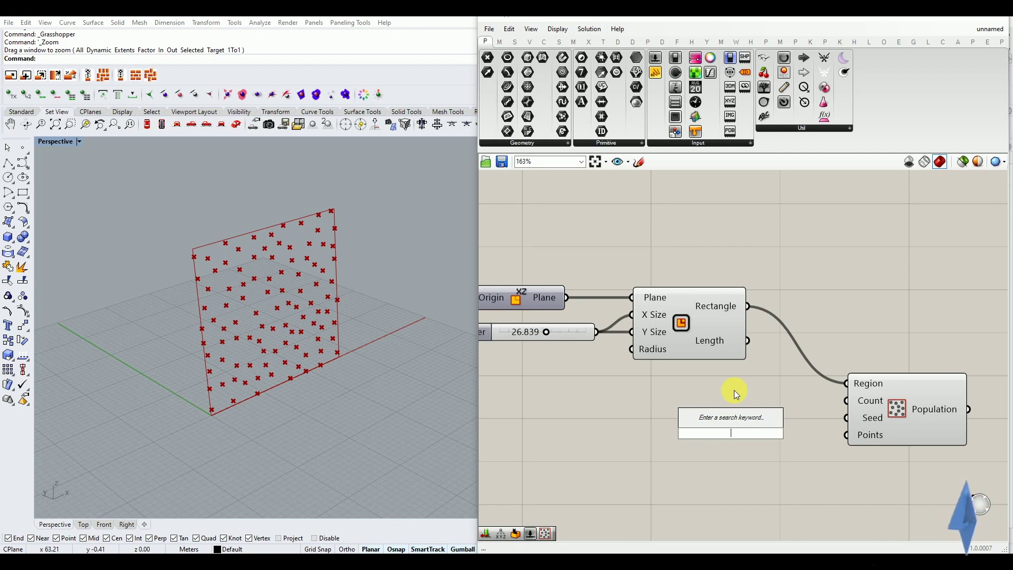
pyautogui.write('100')
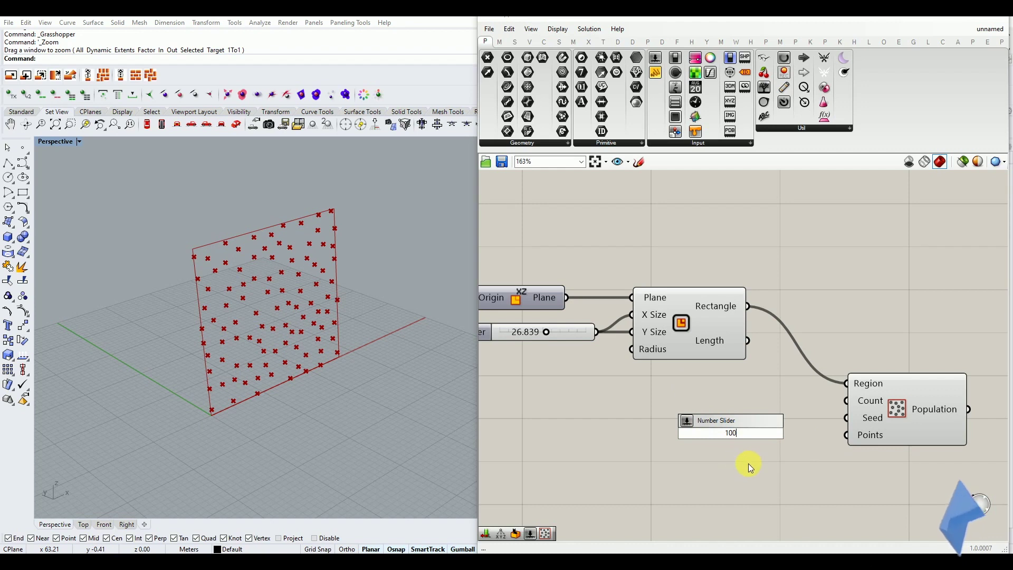
pyautogui.press('Return')
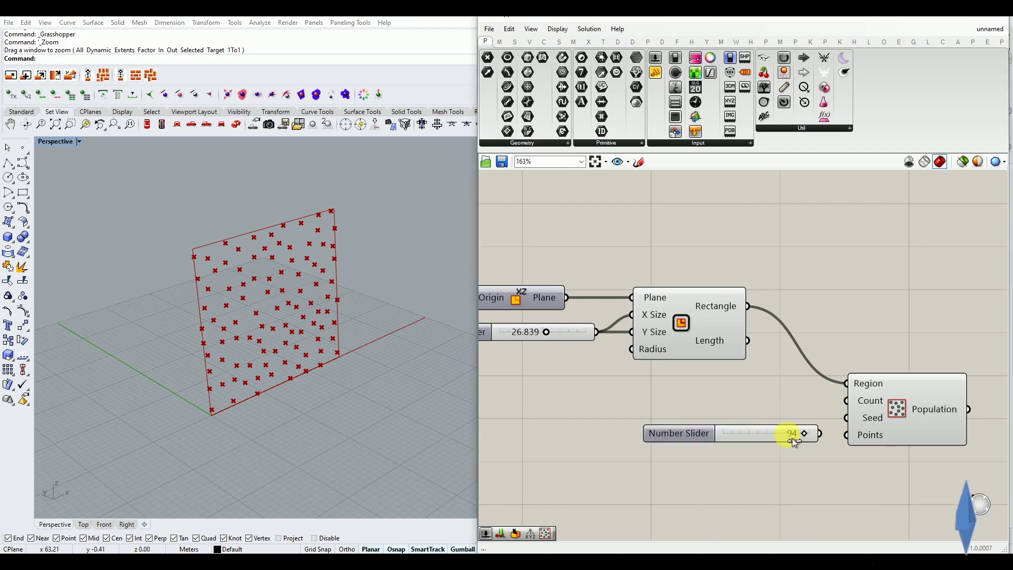
pyautogui.moveTo(776, 430); pyautogui.dragTo(847, 401)
pyautogui.click(807, 430)
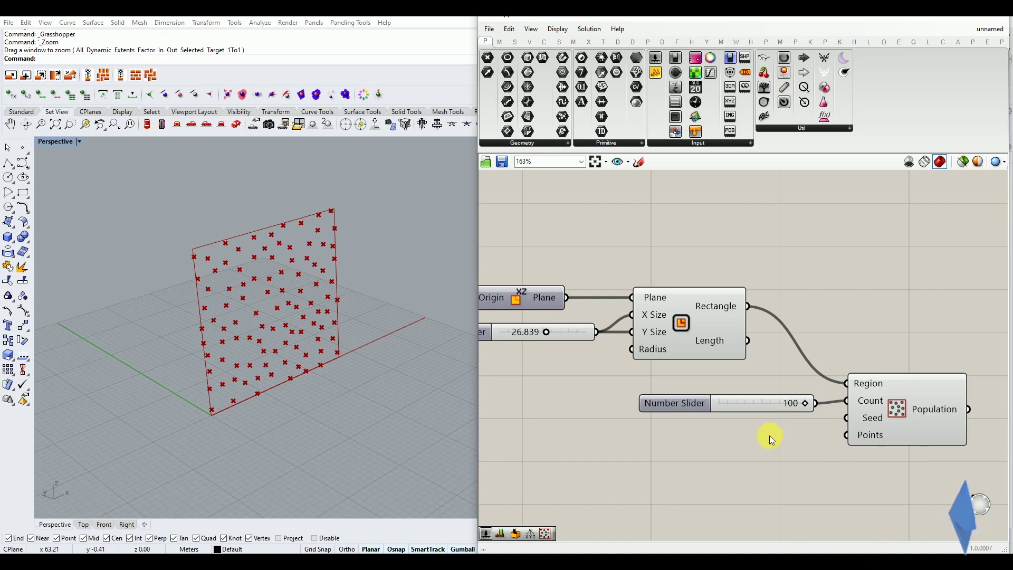
# Add a second Number Slider from the value 80 below the Count slider, connect it to the Seed input and set it to 66.
pyautogui.doubleClick(758, 442)
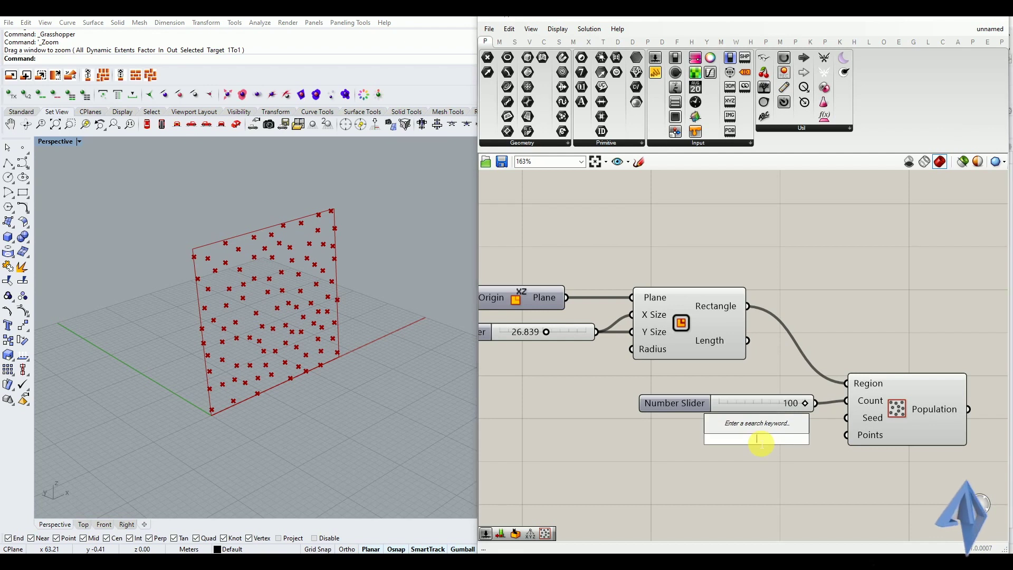
pyautogui.write('80')
pyautogui.press('Return')
pyautogui.moveTo(749, 439); pyautogui.dragTo(724, 429)
pyautogui.moveTo(823, 434); pyautogui.dragTo(847, 419)
pyautogui.moveTo(787, 430); pyautogui.dragTo(775, 457)
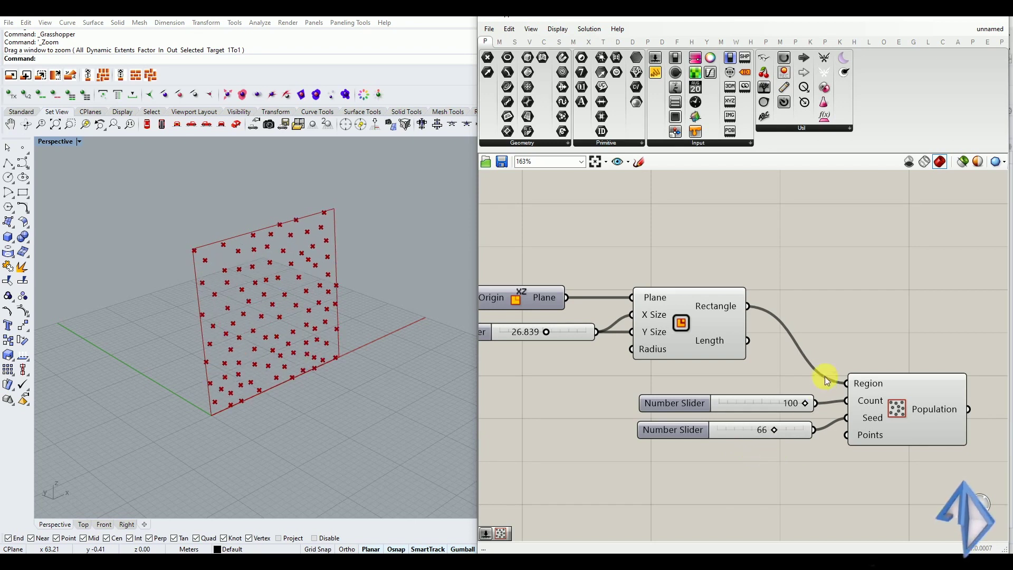
# Reduce the Count slider of Populate 2D to 67.
pyautogui.moveTo(810, 407); pyautogui.dragTo(779, 410)
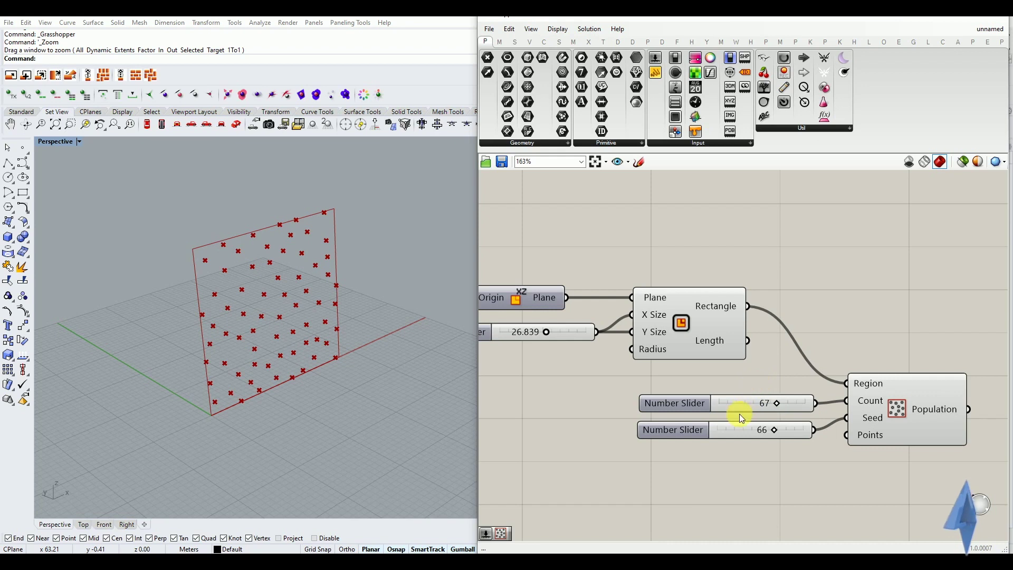
pyautogui.scroll(-3, 740, 414)
pyautogui.scroll(3, 857, 430)
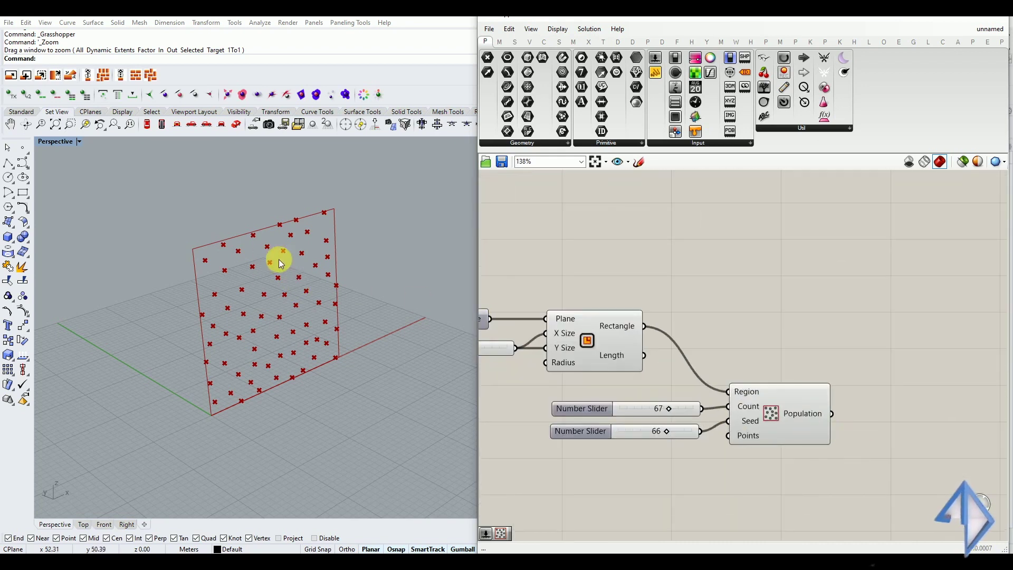
# Add the planar Voronoi component from the Triangulation group and place it beyond the Populate 2D component.
pyautogui.doubleClick(822, 359)
pyautogui.write('vo')
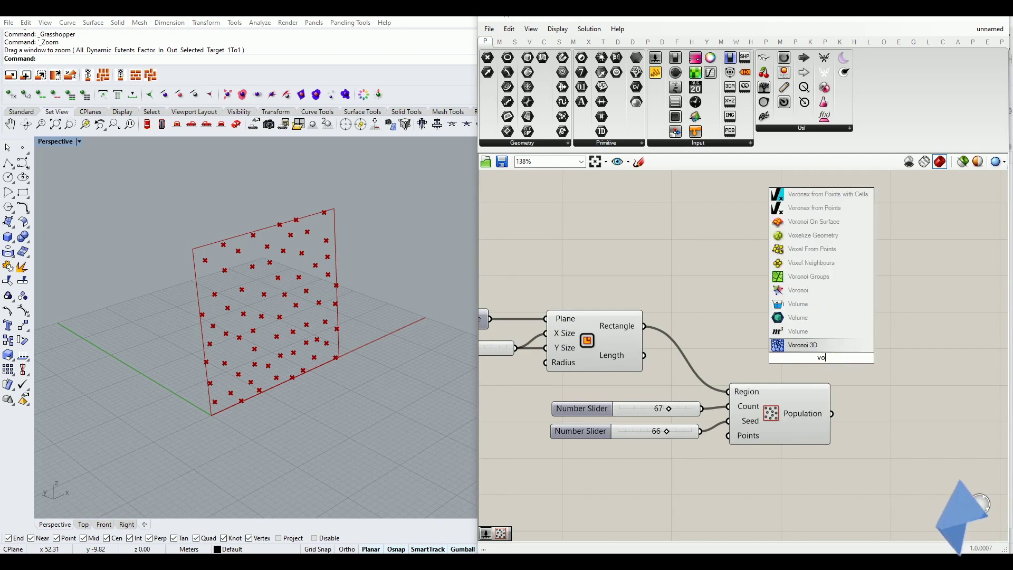
pyautogui.write('ronoi')
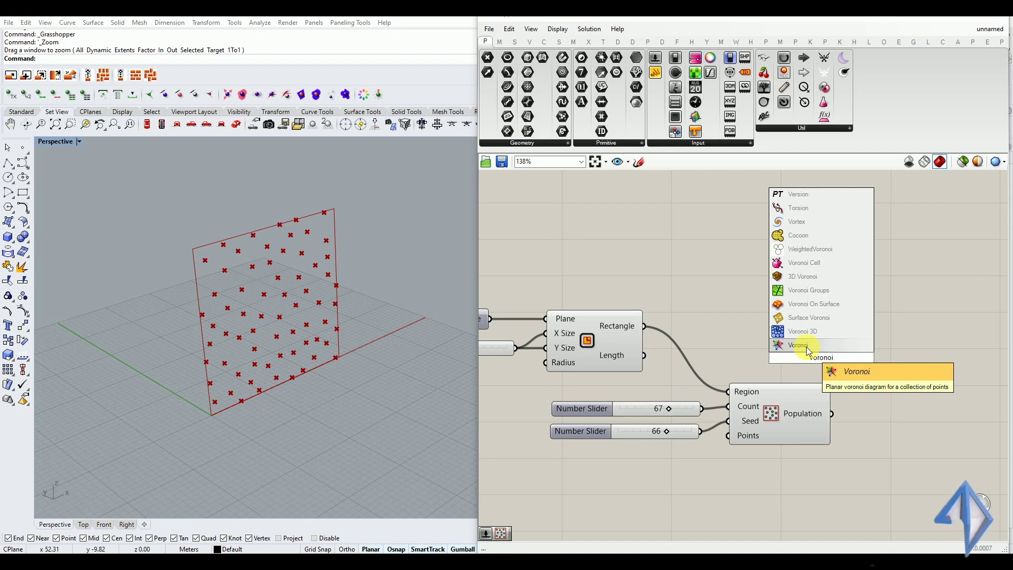
pyautogui.click(807, 346)
pyautogui.moveTo(806, 347); pyautogui.dragTo(889, 354)
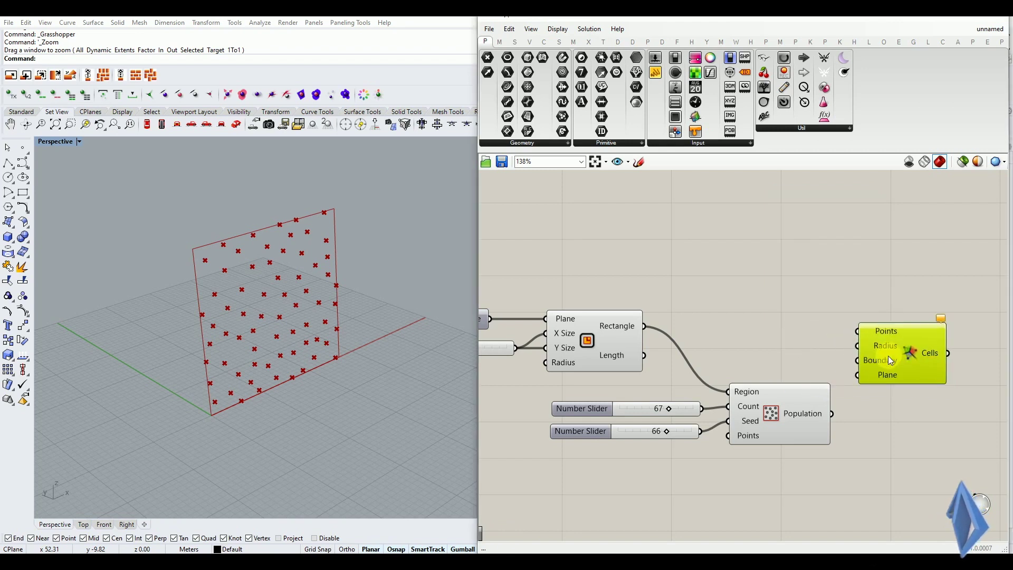
pyautogui.click(961, 354)
pyautogui.scroll(2, 968, 348)
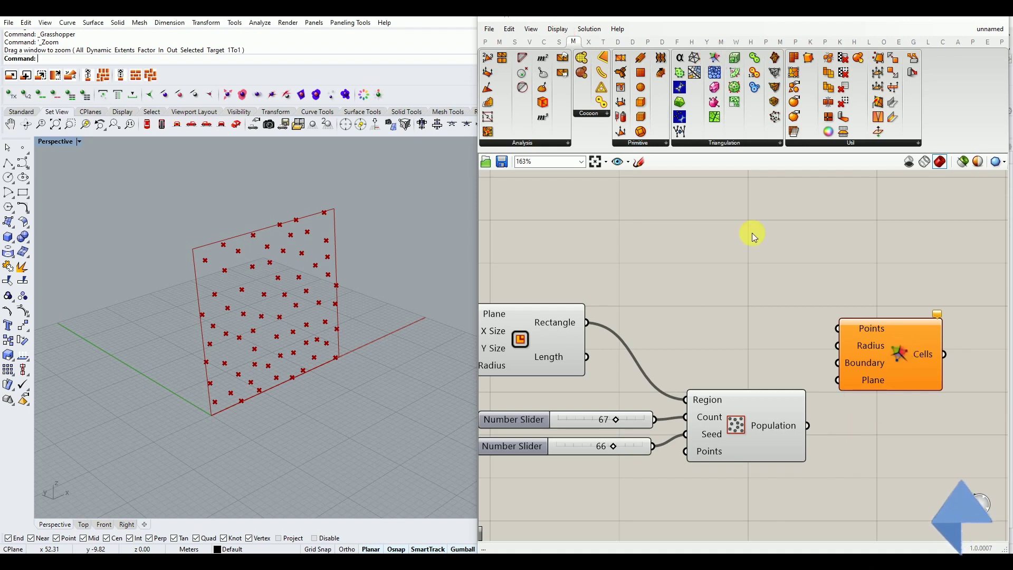
pyautogui.click(724, 146)
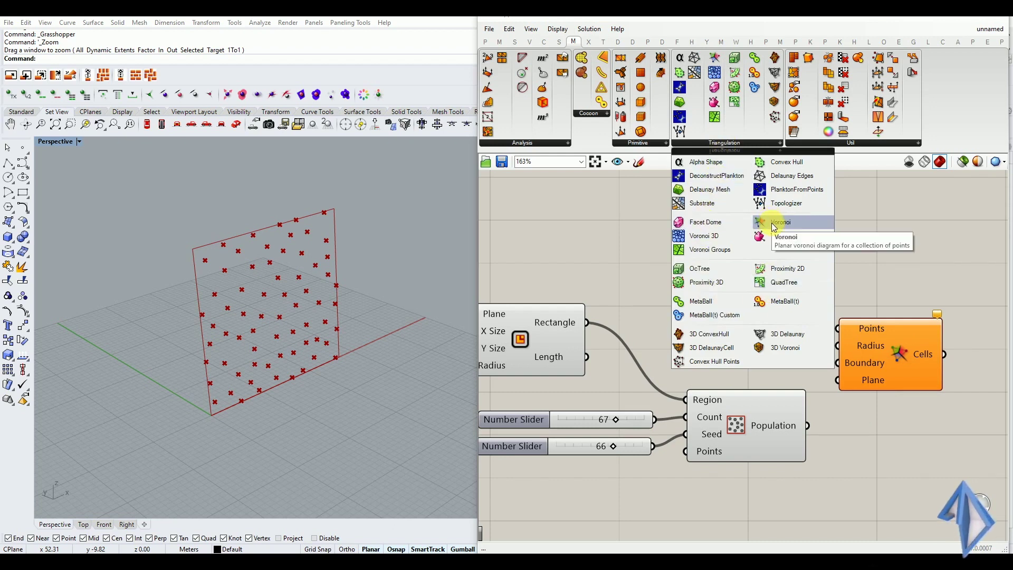
pyautogui.click(879, 340)
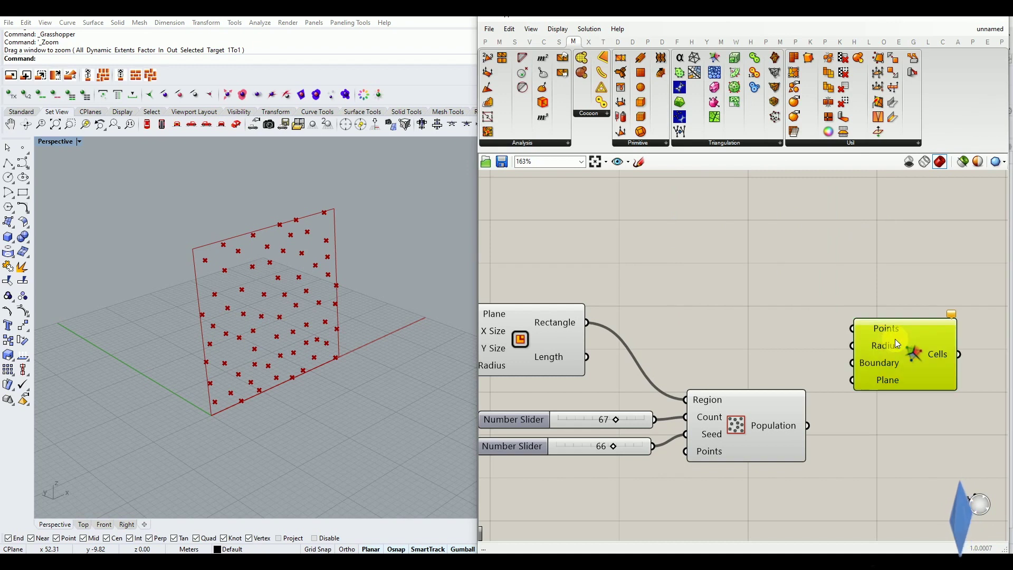
# Connect the Population output to the Voronoi component's Points input and line the component up with Populate 2D.
pyautogui.scroll(4, 896, 335)
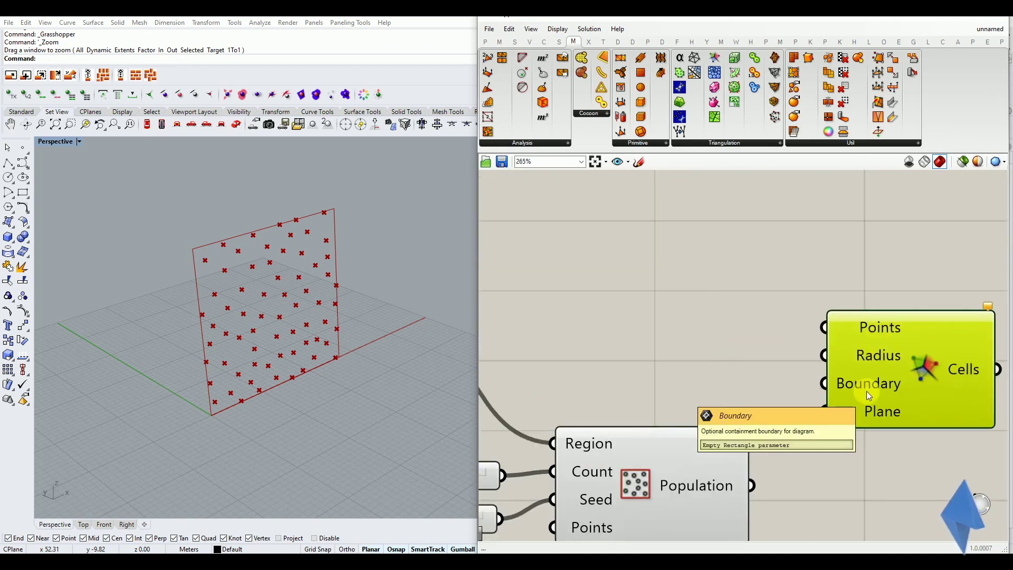
pyautogui.click(725, 359)
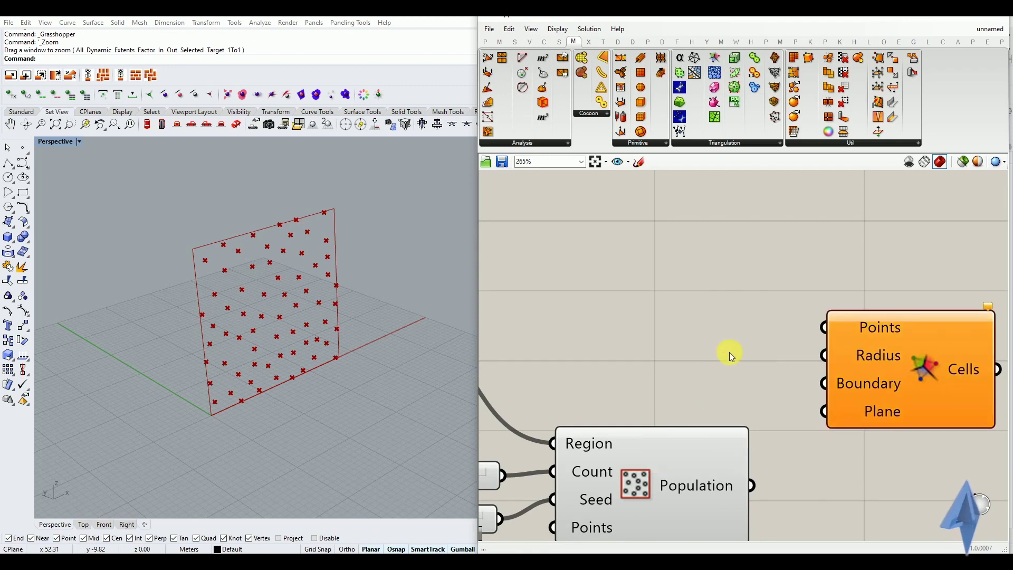
pyautogui.scroll(-3, 729, 353)
pyautogui.click(717, 451)
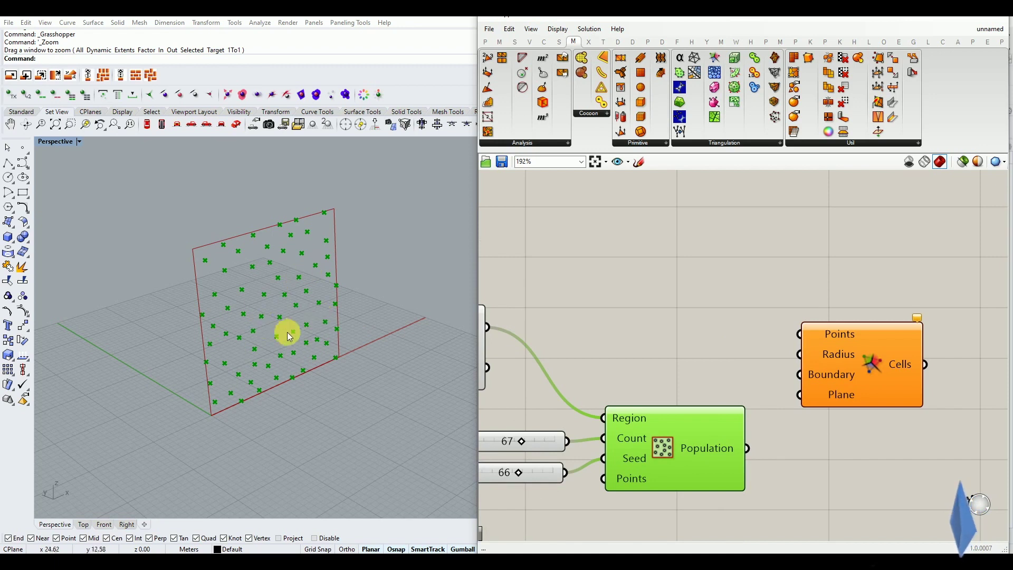
pyautogui.moveTo(750, 448); pyautogui.dragTo(800, 334)
pyautogui.moveTo(846, 367); pyautogui.dragTo(905, 481)
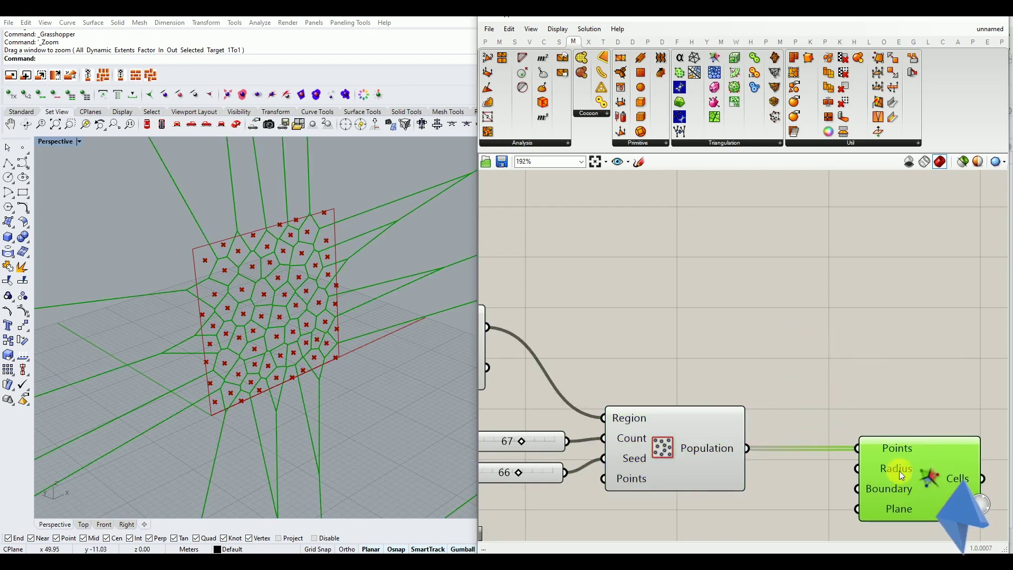
# Examine how the Voronoi cells extend beyond the rectangle's edges in the Perspective viewport.
pyautogui.moveTo(249, 333); pyautogui.dragTo(275, 331, button='right')
pyautogui.scroll(-1, 274, 328)
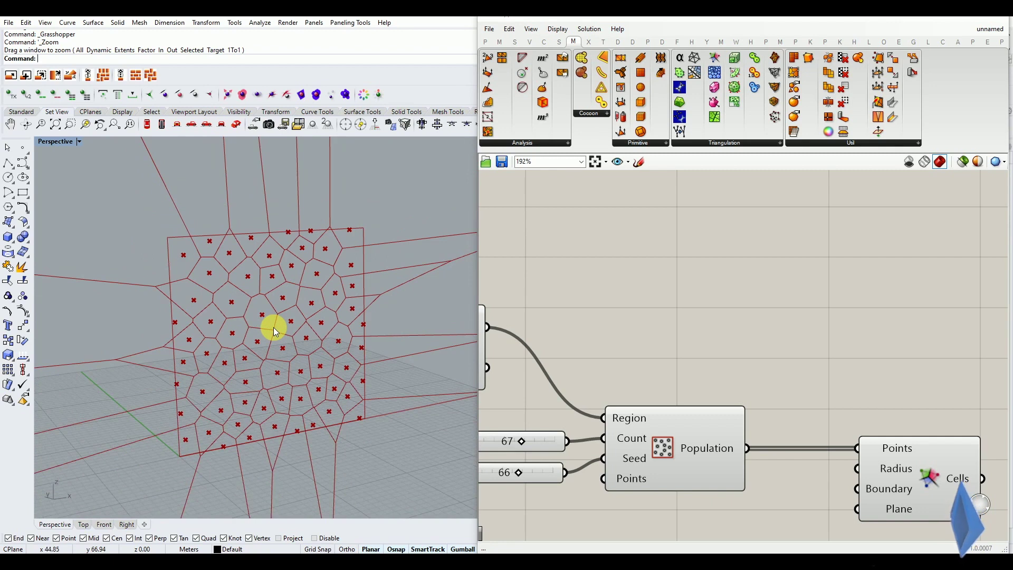
pyautogui.scroll(-4, 274, 328)
pyautogui.scroll(5, 238, 338)
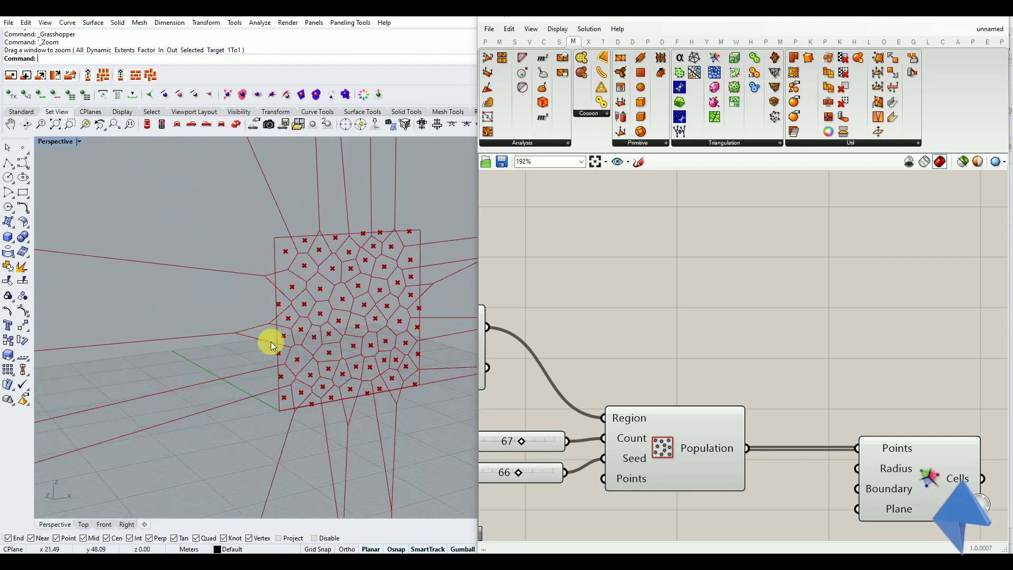
pyautogui.scroll(-2, 262, 343)
pyautogui.scroll(-2, 270, 350)
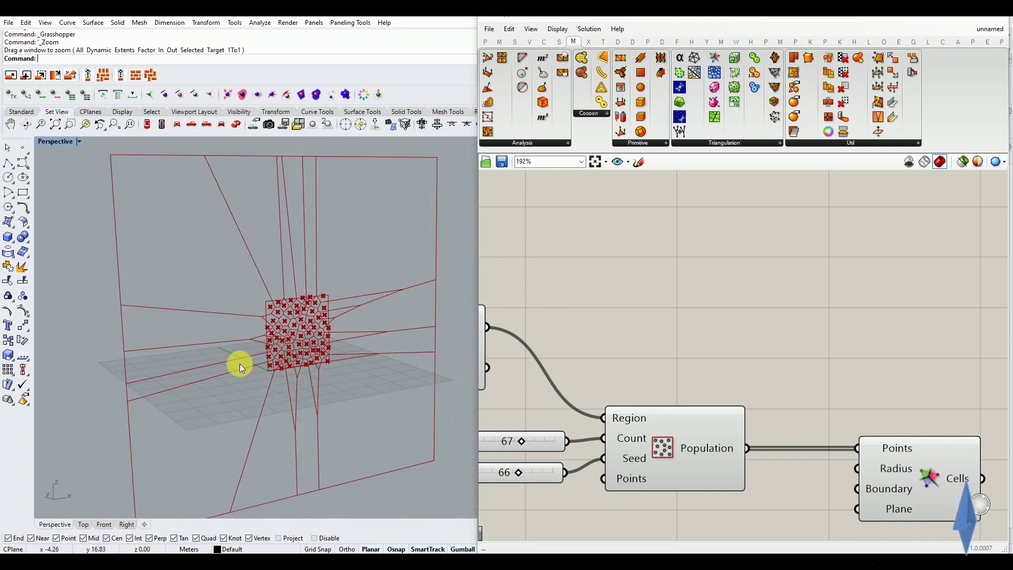
pyautogui.moveTo(310, 354); pyautogui.dragTo(317, 361, button='right')
pyautogui.scroll(3, 307, 341)
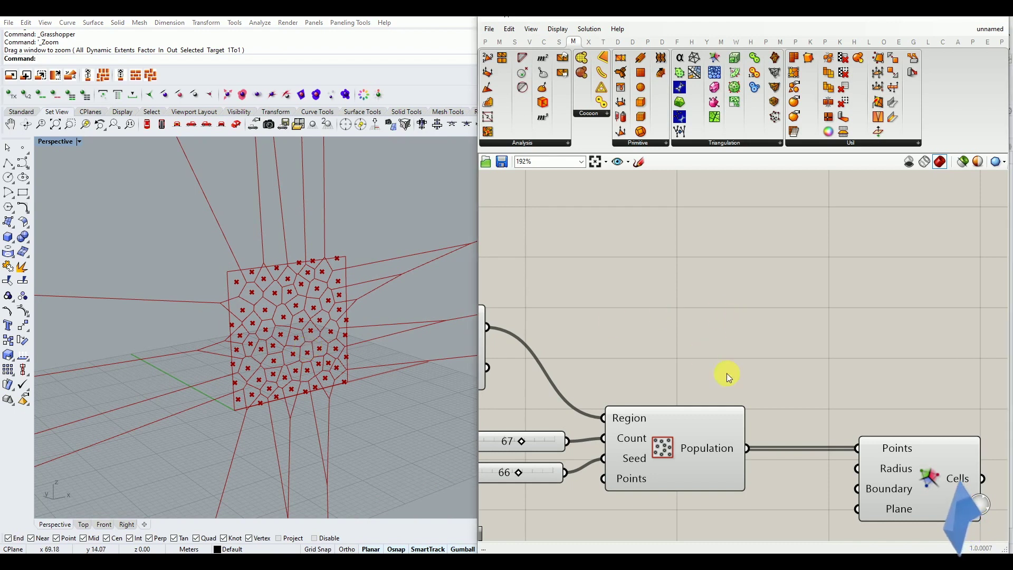
# Move the Voronoi component closer to the Populate 2D component and inspect the cells along the rectangle's border.
pyautogui.moveTo(883, 467); pyautogui.dragTo(844, 473)
pyautogui.click(803, 419)
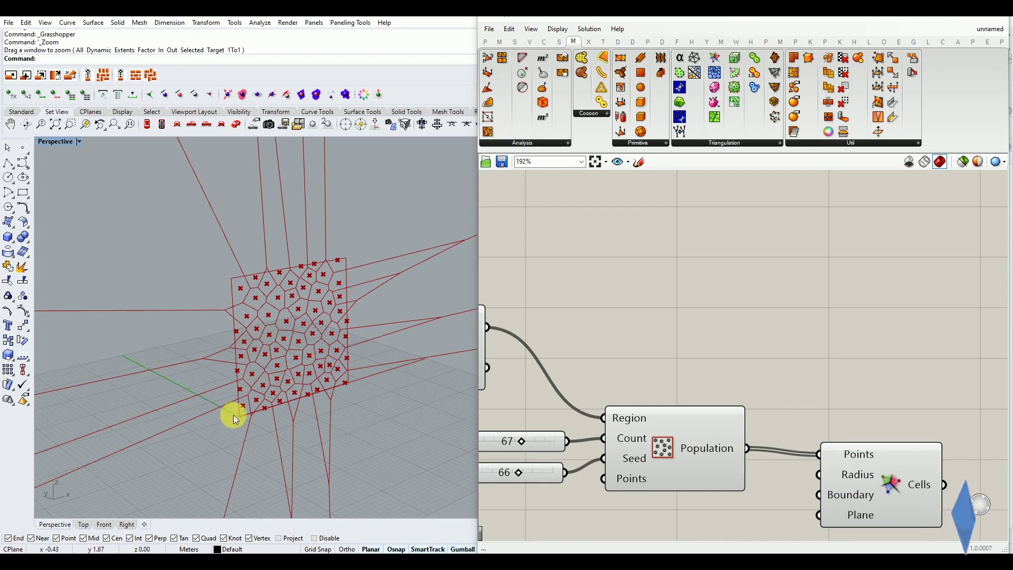
pyautogui.scroll(3, 257, 294)
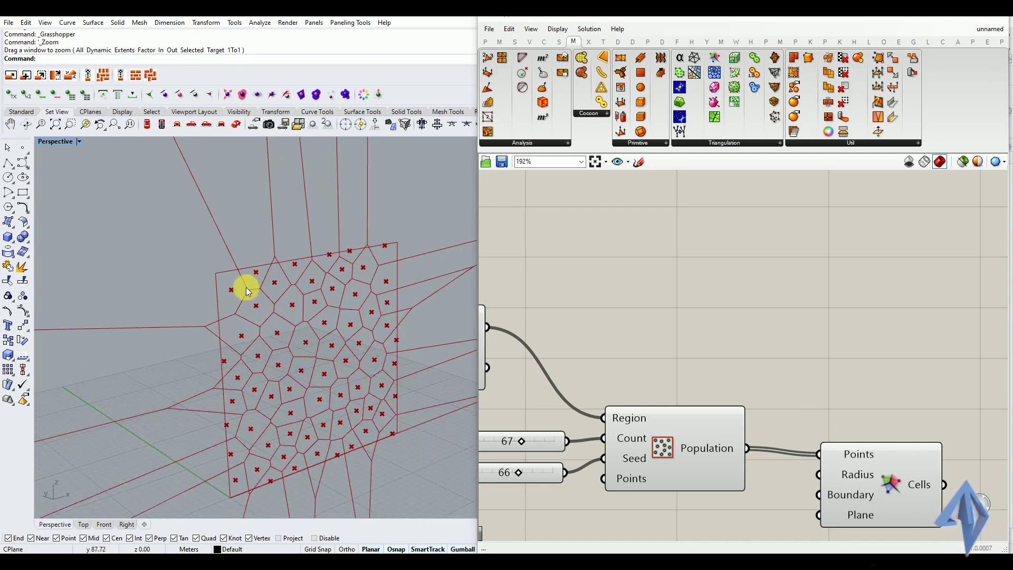
pyautogui.scroll(3, 254, 278)
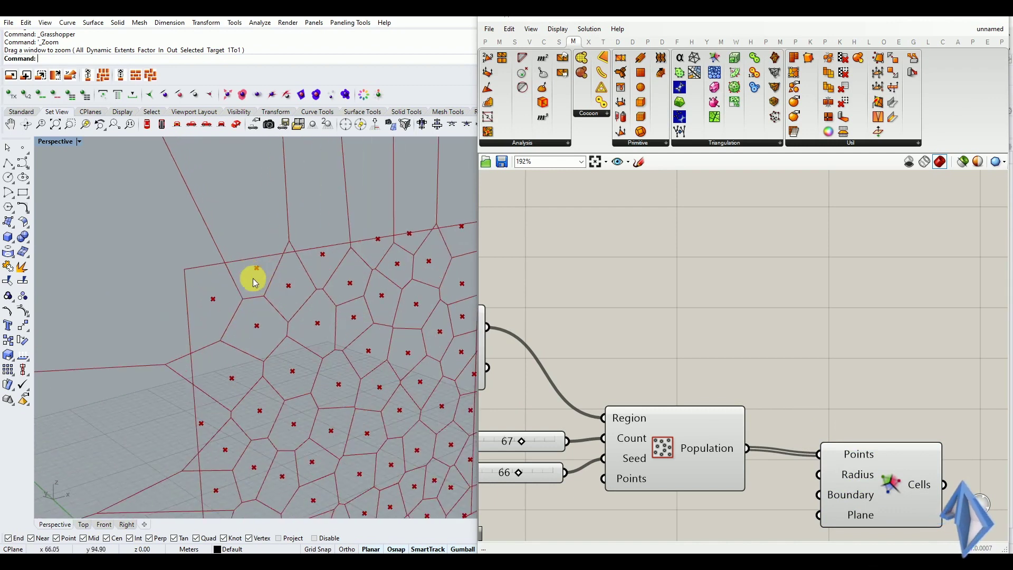
pyautogui.scroll(-3, 227, 270)
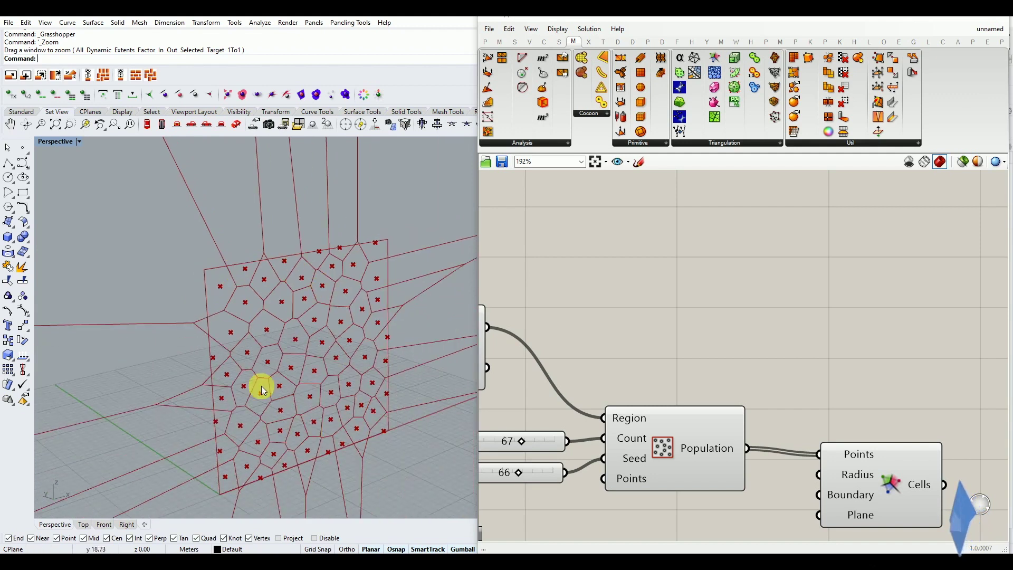
pyautogui.scroll(-3, 602, 370)
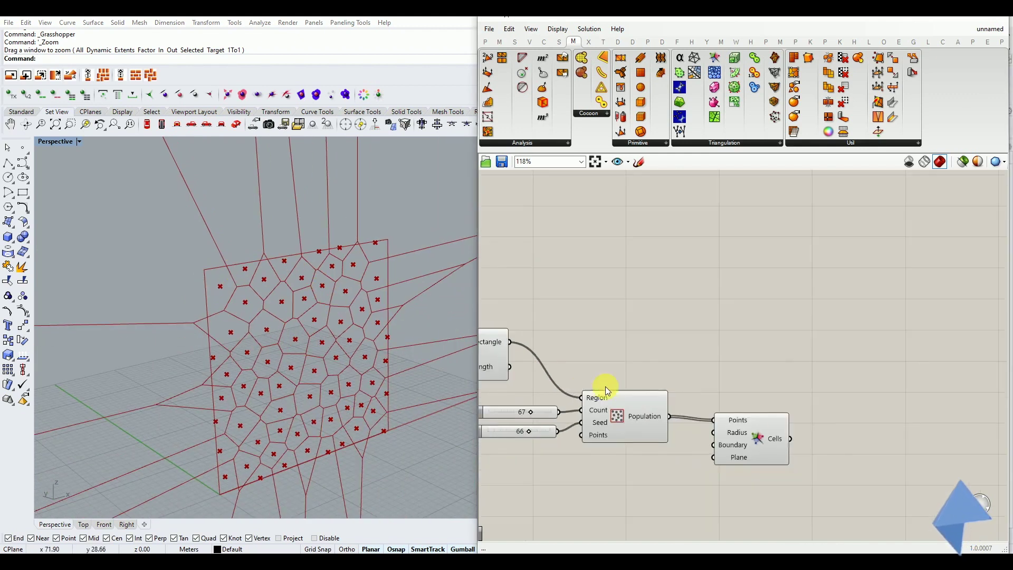
# Add a Region Intersection component to the canvas beyond the Voronoi component.
pyautogui.doubleClick(833, 432)
pyautogui.write('r')
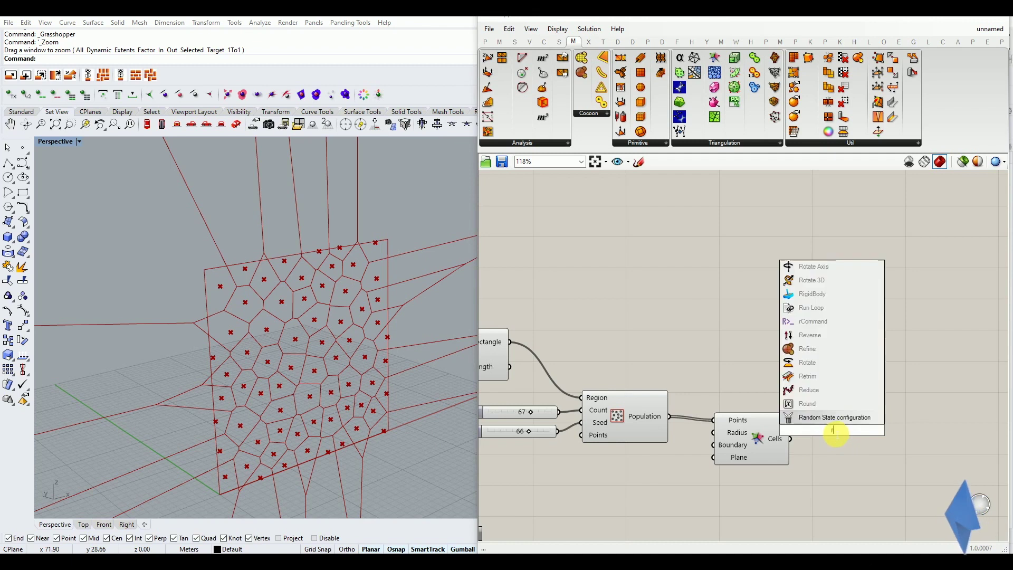
pyautogui.write('egion ion')
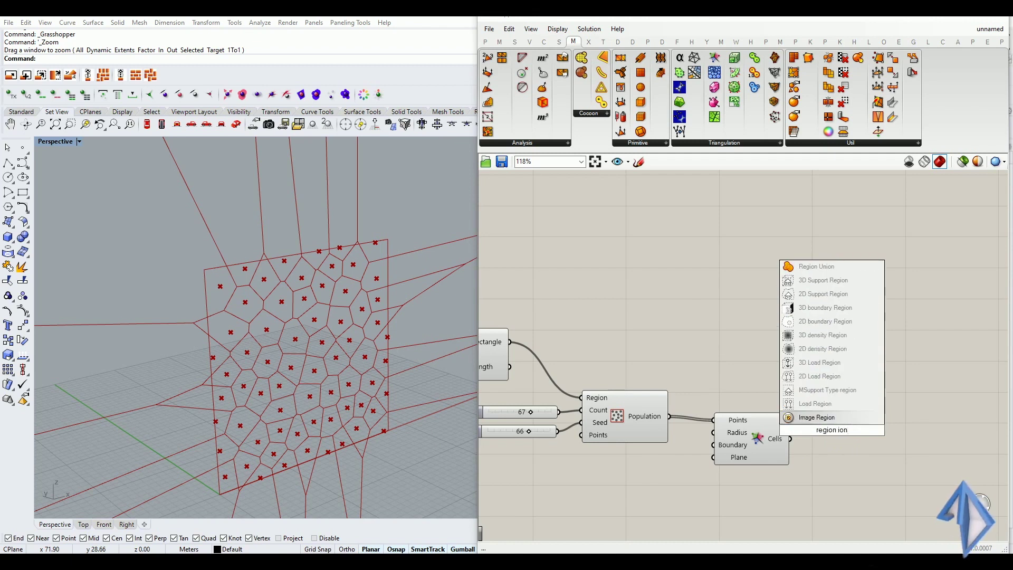
pyautogui.press('BackSpace')
pyautogui.press('BackSpace')
pyautogui.write('ntersect')
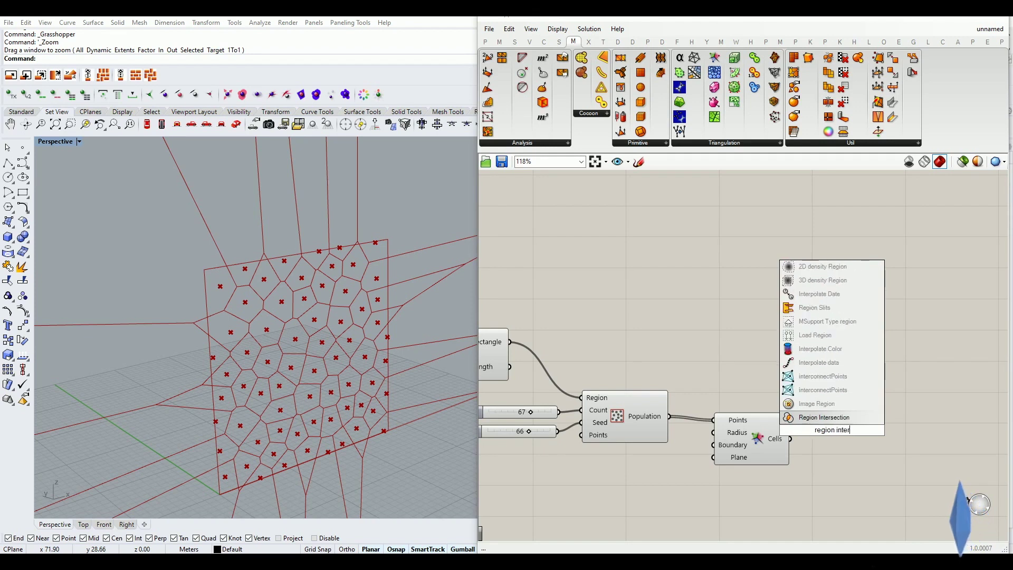
pyautogui.click(824, 417)
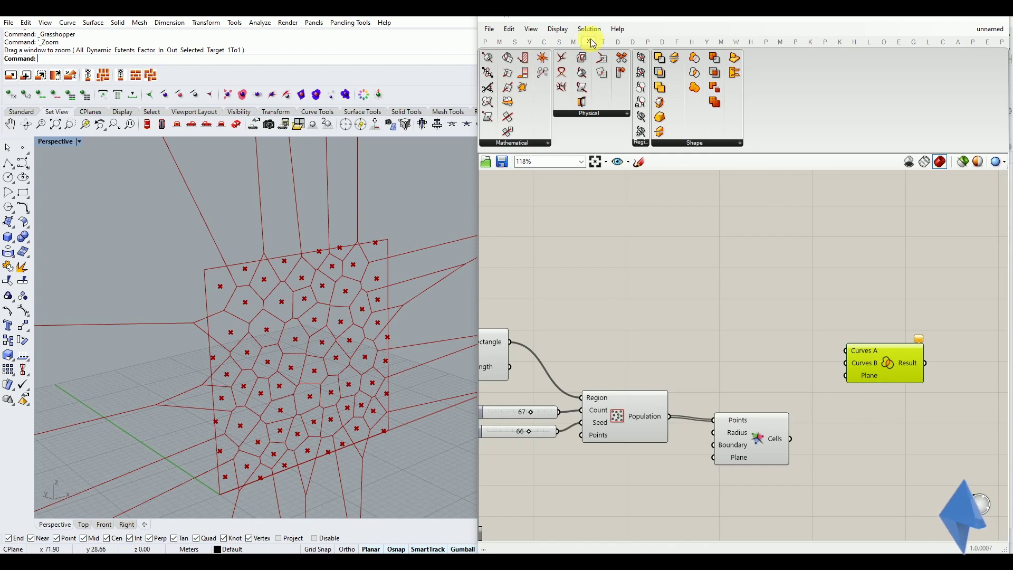
pyautogui.moveTo(592, 43)
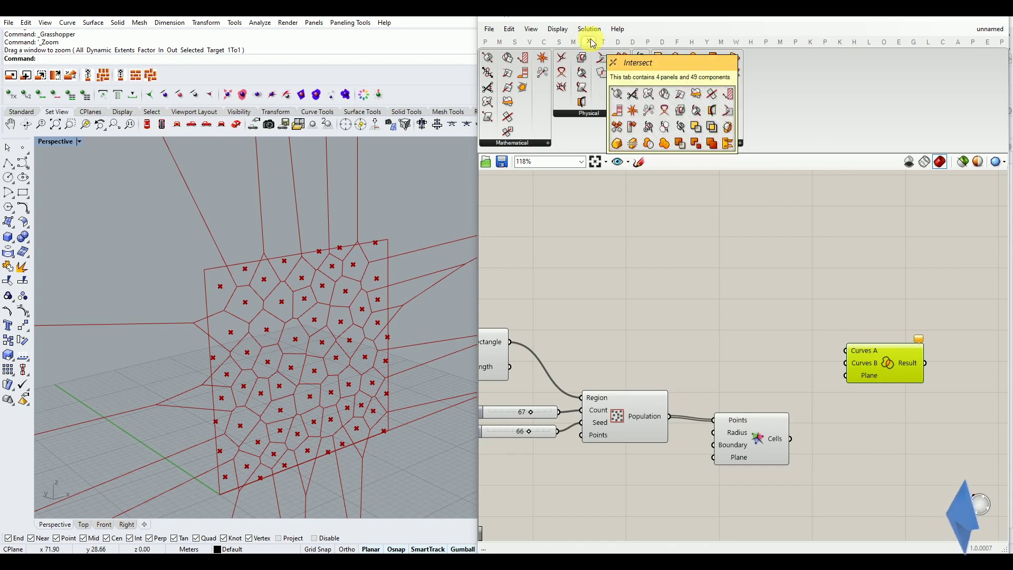
pyautogui.click(887, 361)
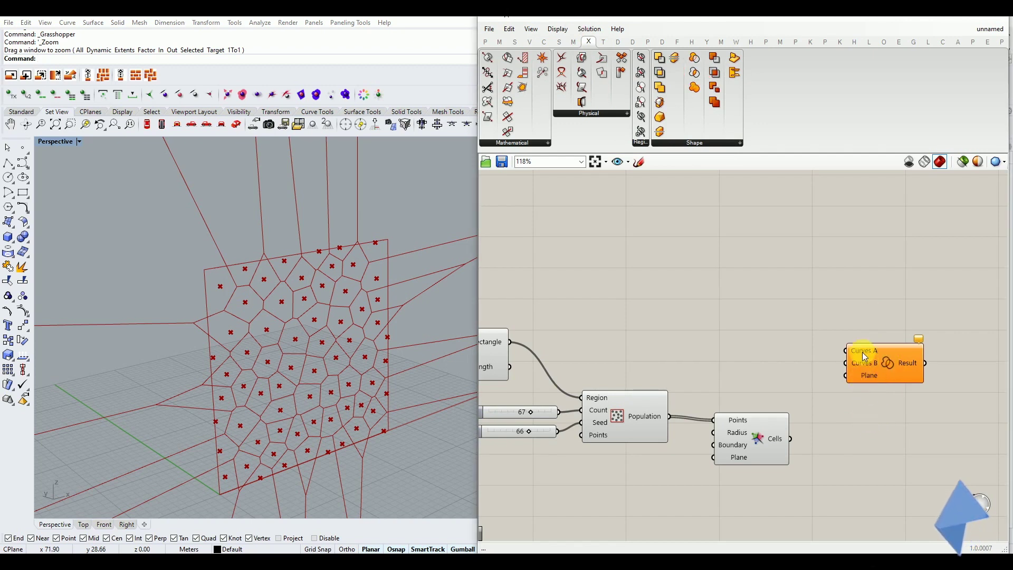
# Connect the Rectangle output to Curves A and the Voronoi Cells output to Curves B of the Region Intersection component.
pyautogui.scroll(-1, 667, 376)
pyautogui.click(530, 362)
pyautogui.moveTo(558, 356); pyautogui.dragTo(840, 356)
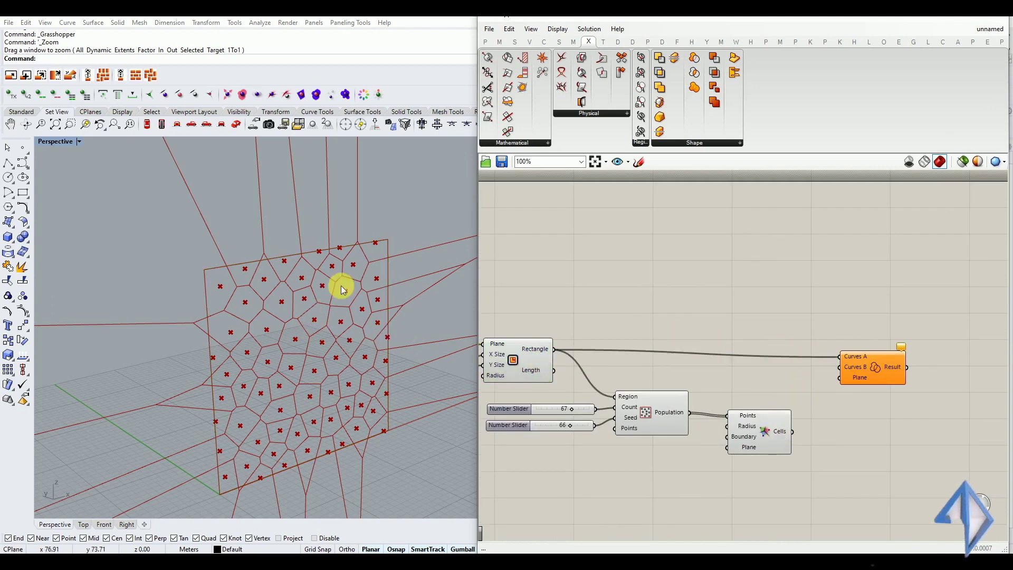
pyautogui.moveTo(806, 407); pyautogui.dragTo(885, 383)
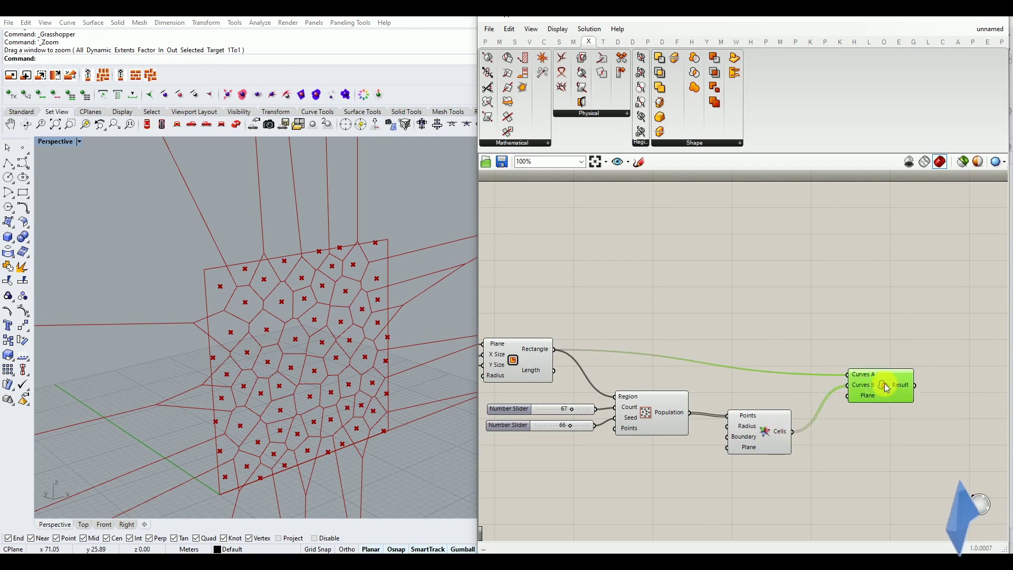
pyautogui.click(865, 438)
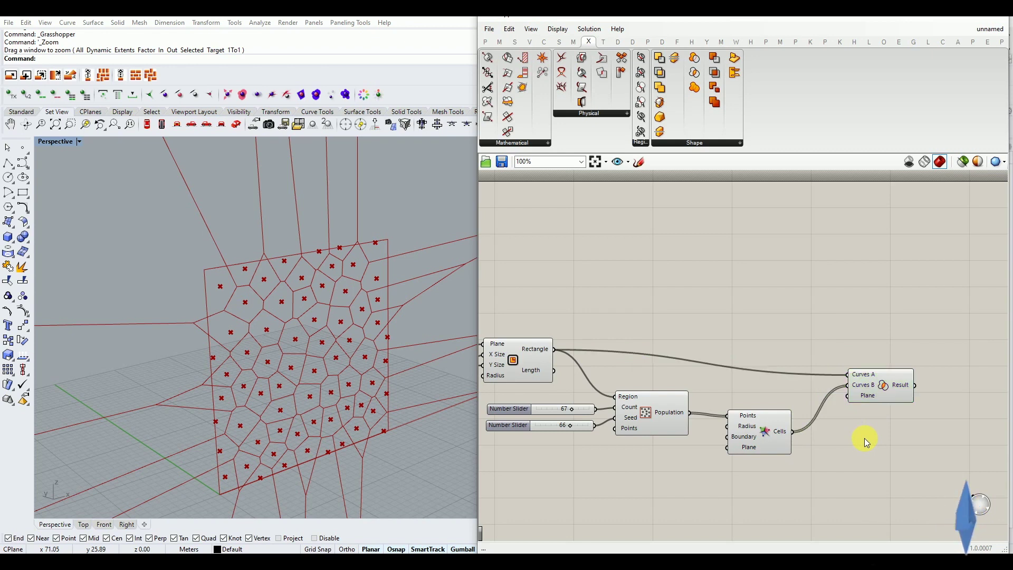
# Undo the Region Intersection component's two input connections and its last move.
pyautogui.hotkey('ctrl', 'z')
pyautogui.hotkey('ctrl', 'z')
pyautogui.hotkey('ctrl', 'z')
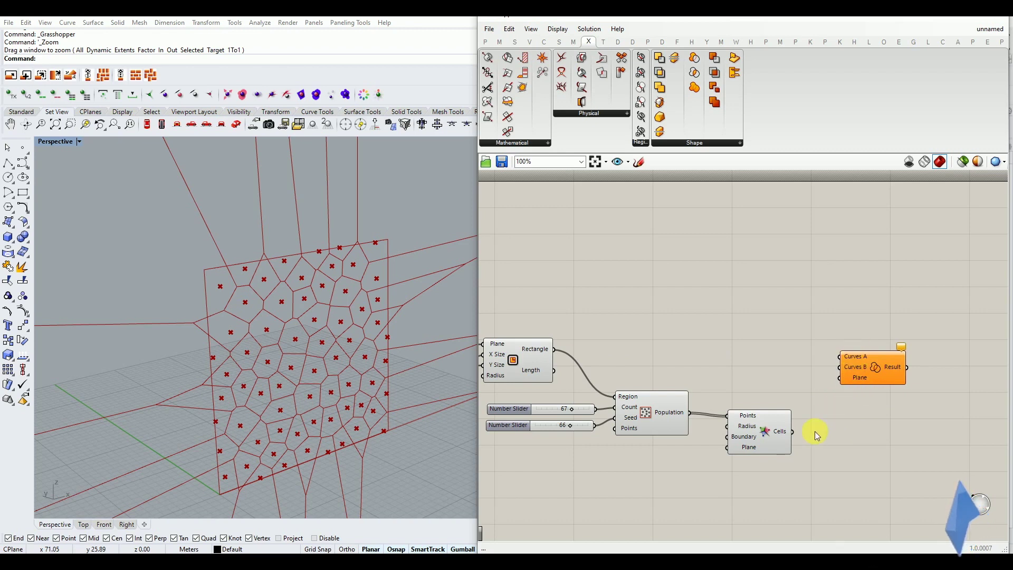
# Connect the Voronoi Cells output to Curves A and the Rectangle output to Curves B of the Region Intersection component.
pyautogui.moveTo(812, 364); pyautogui.dragTo(840, 357)
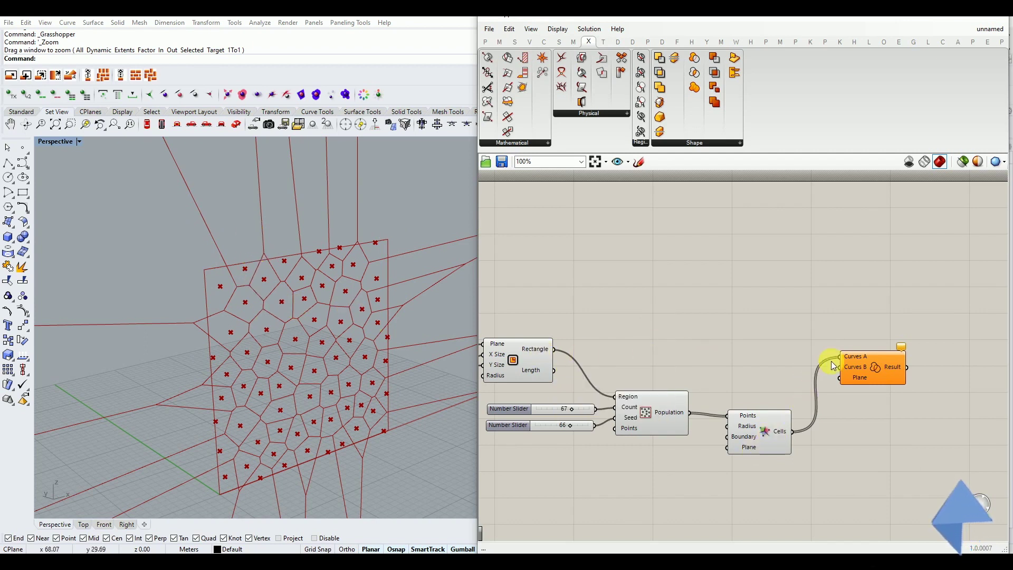
pyautogui.moveTo(867, 376); pyautogui.dragTo(900, 390)
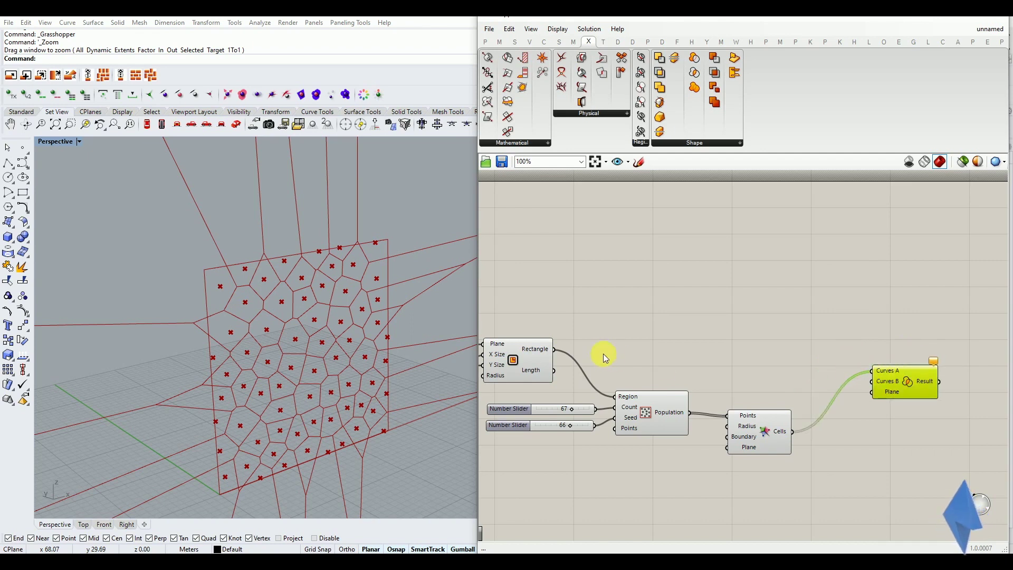
pyautogui.moveTo(559, 350); pyautogui.dragTo(828, 387)
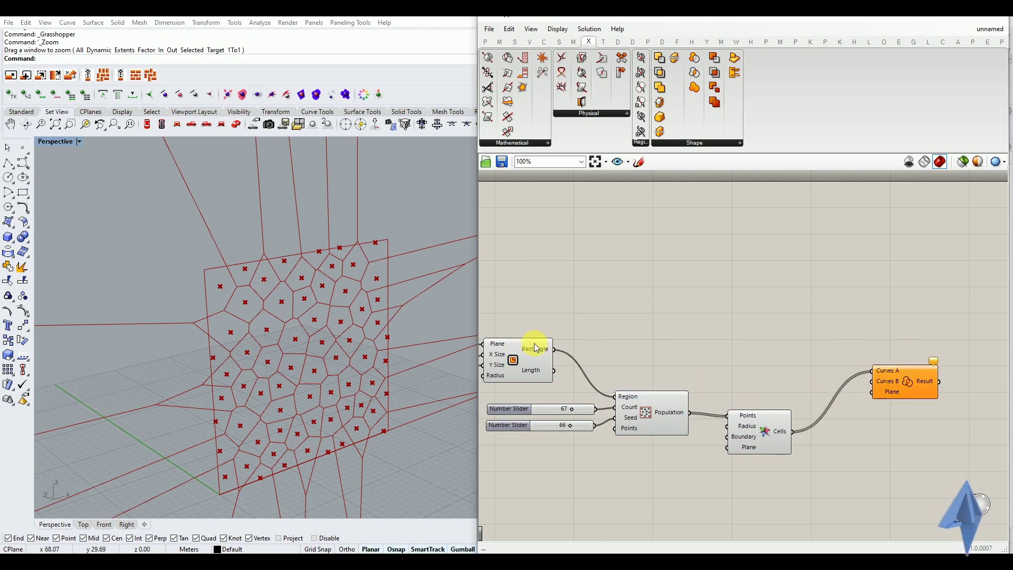
pyautogui.moveTo(559, 352); pyautogui.dragTo(896, 383)
pyautogui.click(882, 442)
# Turn off the preview of the Rectangle and Voronoi components and inspect the trimmed cells in the Perspective viewport.
pyautogui.moveTo(281, 420)
pyautogui.mouseDown(button='right')
pyautogui.moveTo(235, 405)
pyautogui.moveTo(287, 402)
pyautogui.mouseUp(button='right')
pyautogui.click(714, 348)
pyautogui.scroll(-4, 736, 372)
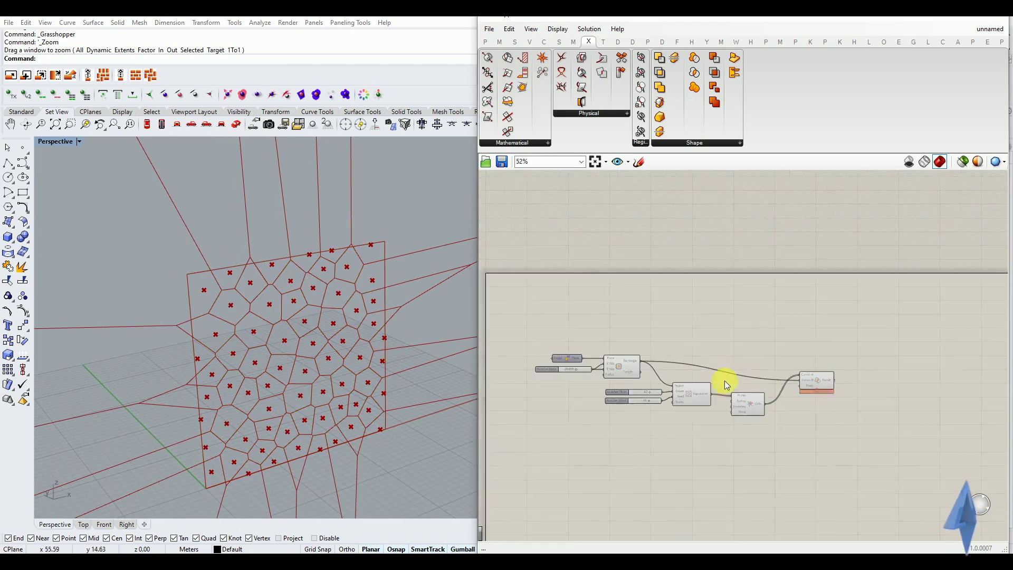
pyautogui.scroll(2, 696, 381)
pyautogui.click(598, 352)
pyautogui.middleClick(598, 353)
pyautogui.click(628, 320)
pyautogui.click(635, 316)
pyautogui.click(772, 407)
pyautogui.middleClick(772, 406)
pyautogui.click(803, 362)
pyautogui.click(795, 341)
pyautogui.moveTo(301, 374)
pyautogui.mouseDown(button='right')
pyautogui.moveTo(323, 362)
pyautogui.moveTo(289, 367)
pyautogui.mouseUp(button='right')
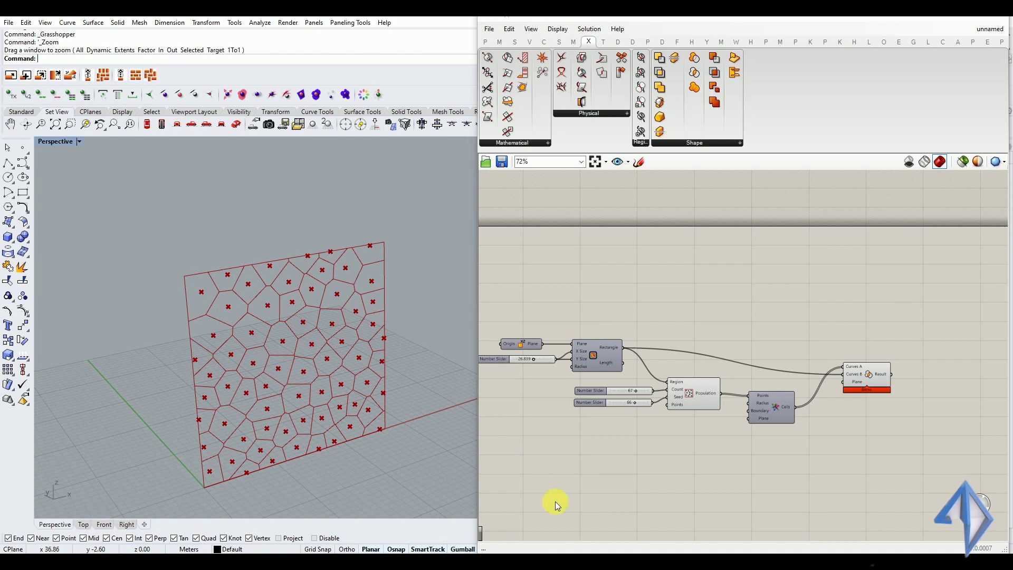
pyautogui.scroll(5, 369, 362)
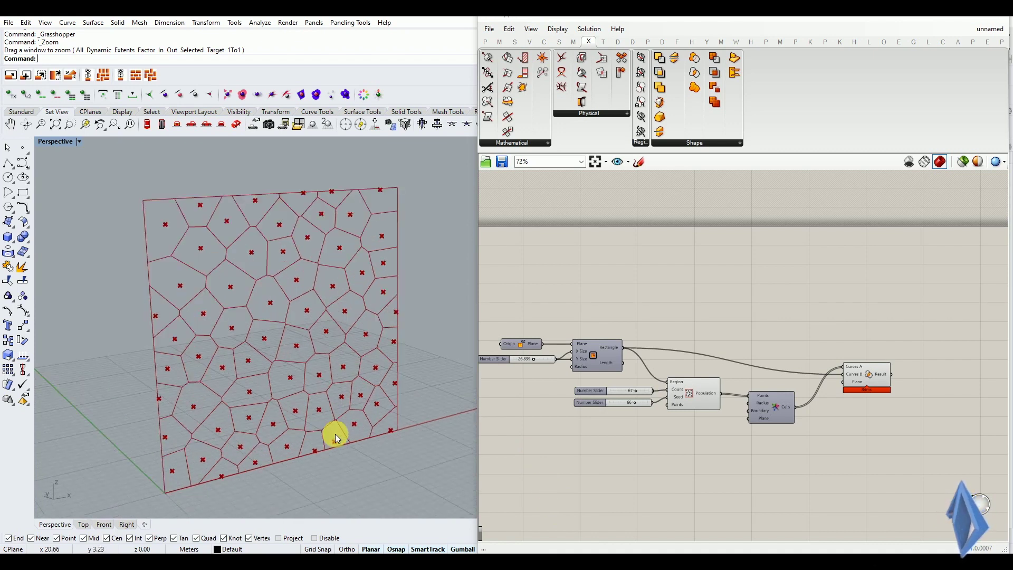
pyautogui.moveTo(350, 428); pyautogui.dragTo(334, 417, button='right')
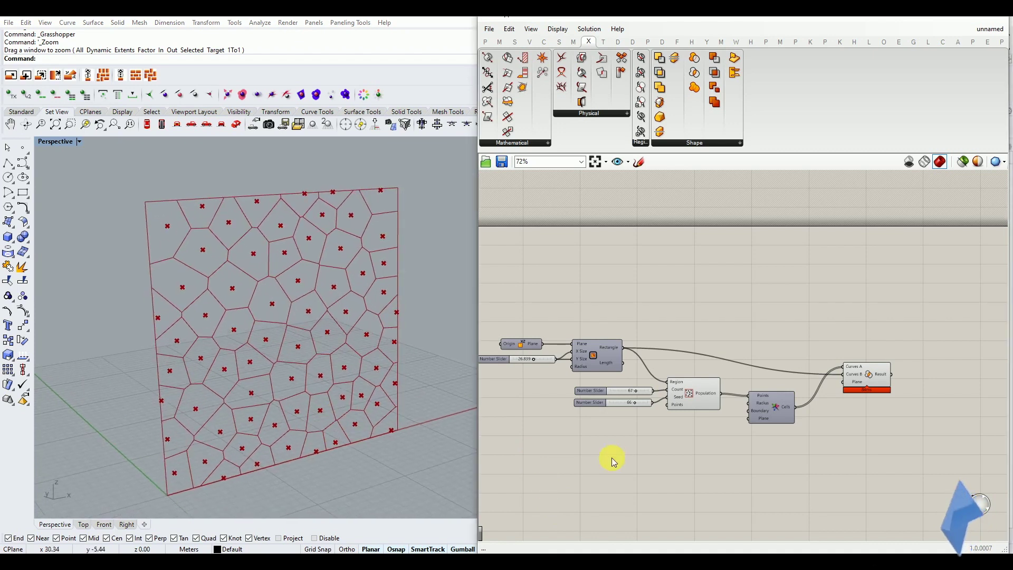
# Set the Populate 2D component's Count slider to 66 and its Seed slider to 47.
pyautogui.scroll(4, 693, 396)
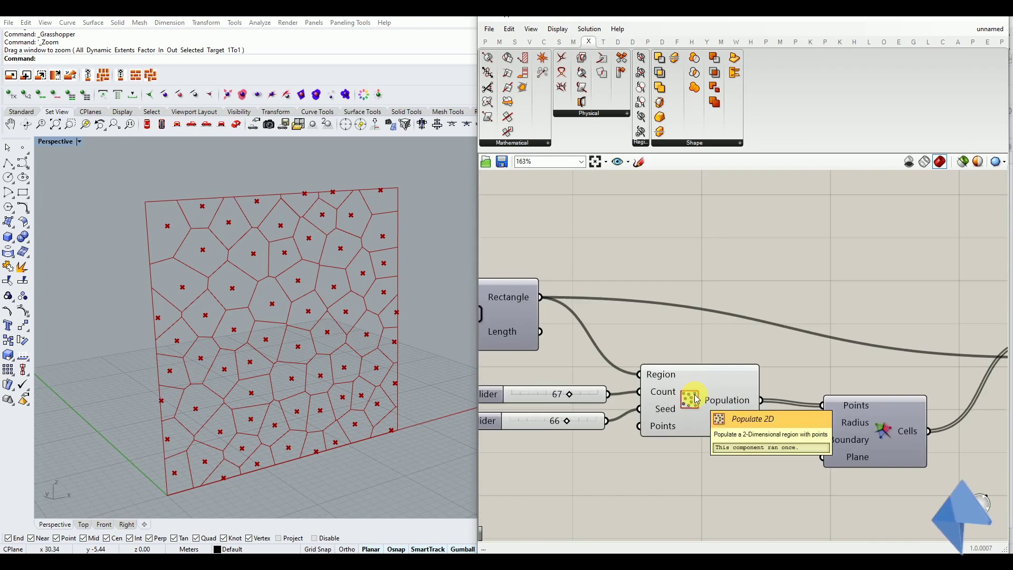
pyautogui.moveTo(626, 417); pyautogui.dragTo(734, 407, button='right')
pyautogui.moveTo(668, 391); pyautogui.dragTo(650, 422)
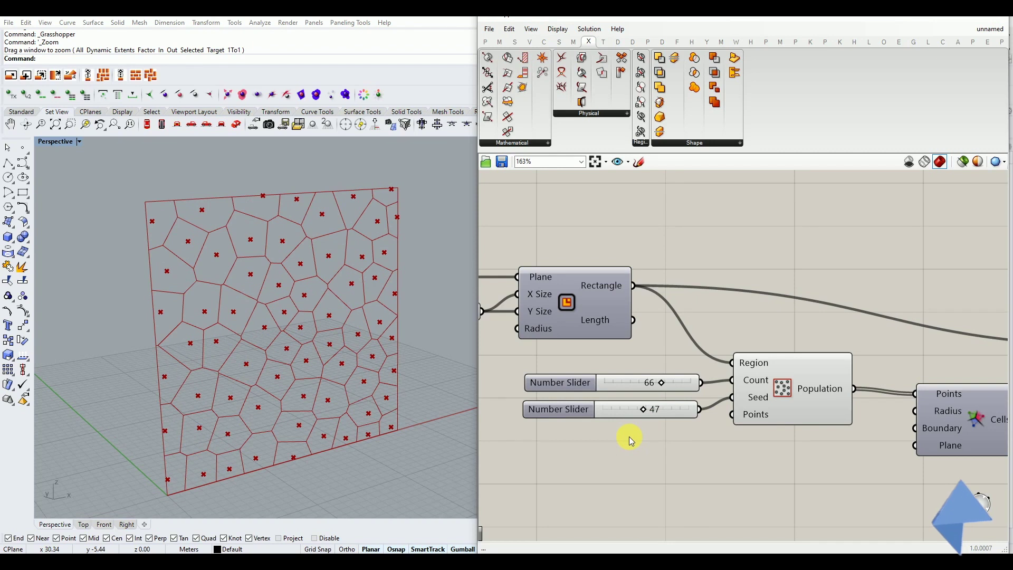
pyautogui.scroll(-5, 630, 438)
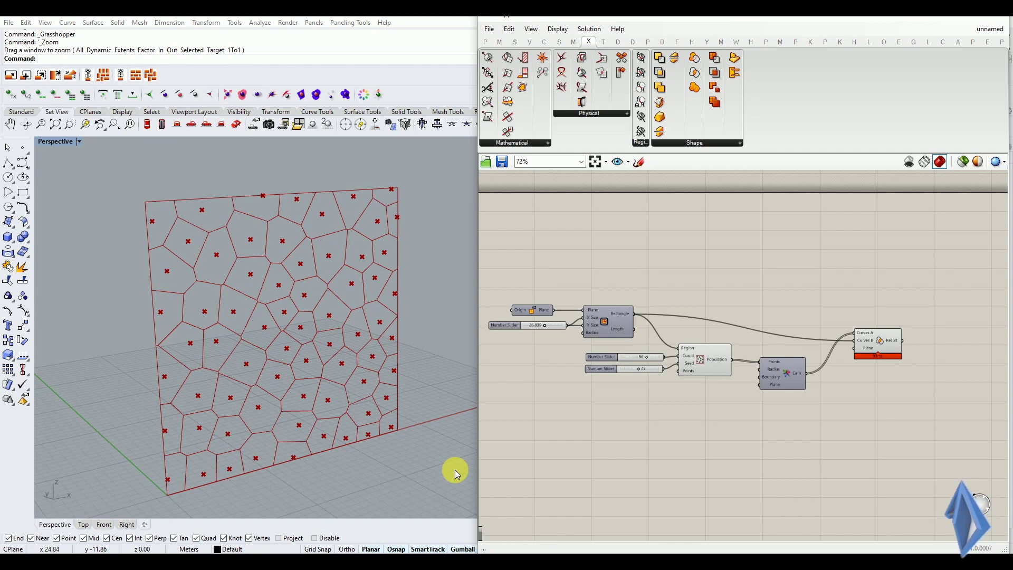
# Add a Boundary Surfaces component and place it below the Populate 2D number sliders.
pyautogui.doubleClick(593, 451)
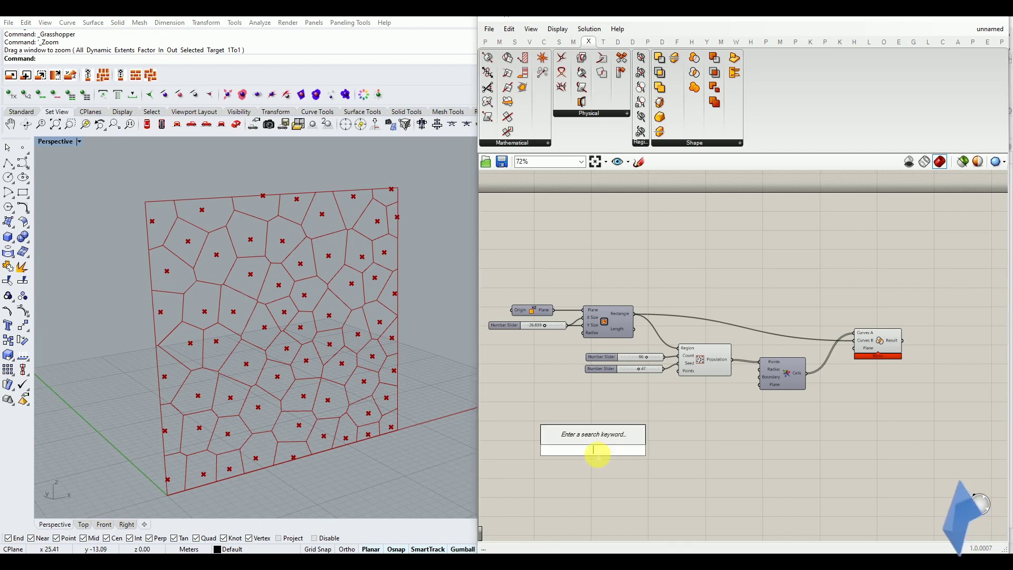
pyautogui.write('b')
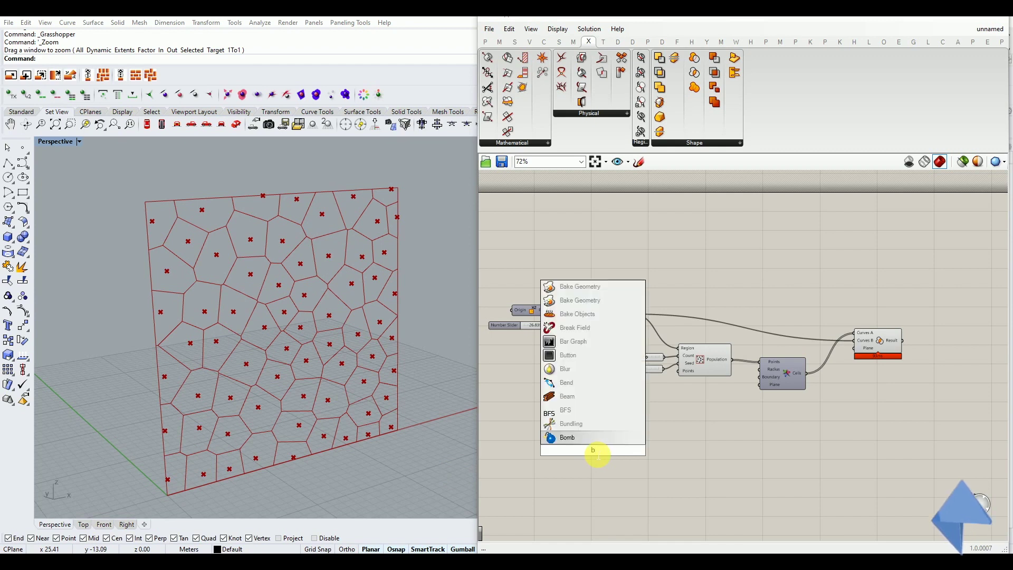
pyautogui.write('oun')
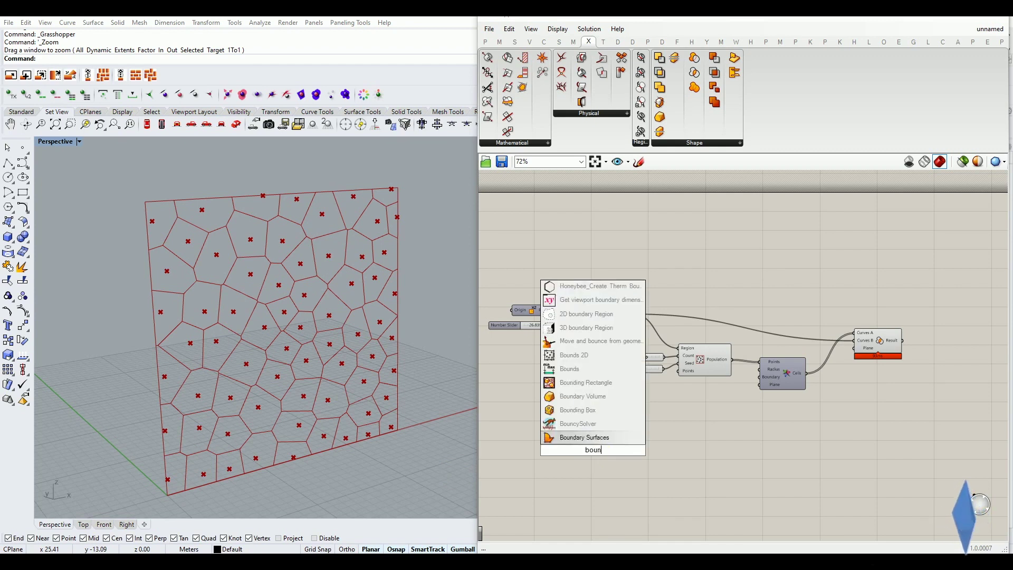
pyautogui.write('dary')
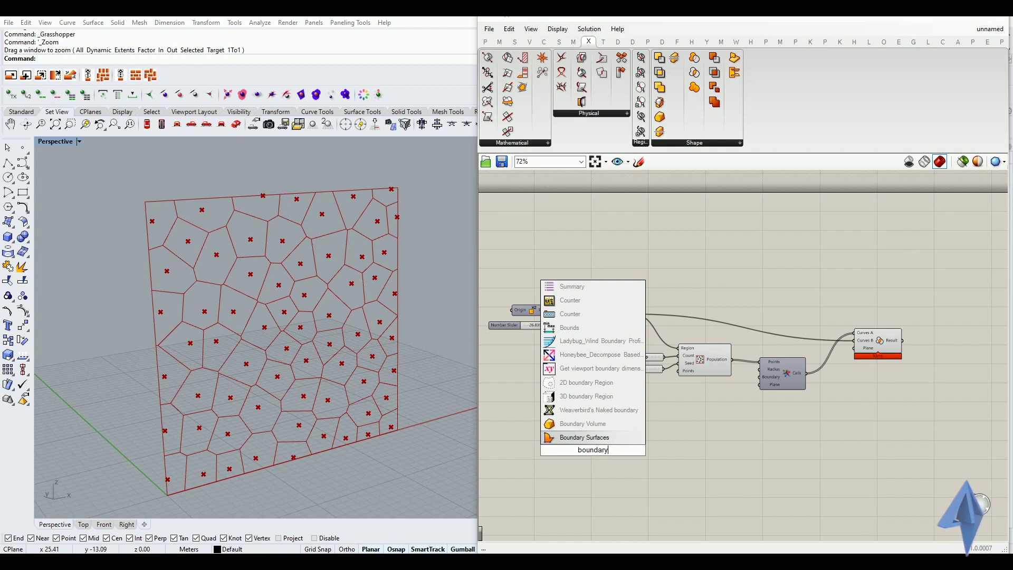
pyautogui.click(590, 438)
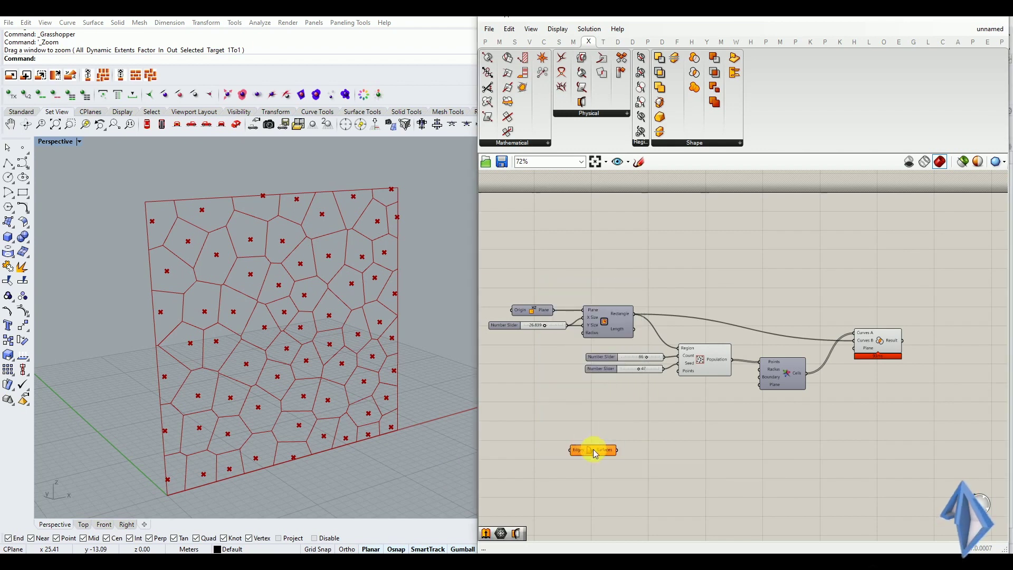
pyautogui.click(560, 43)
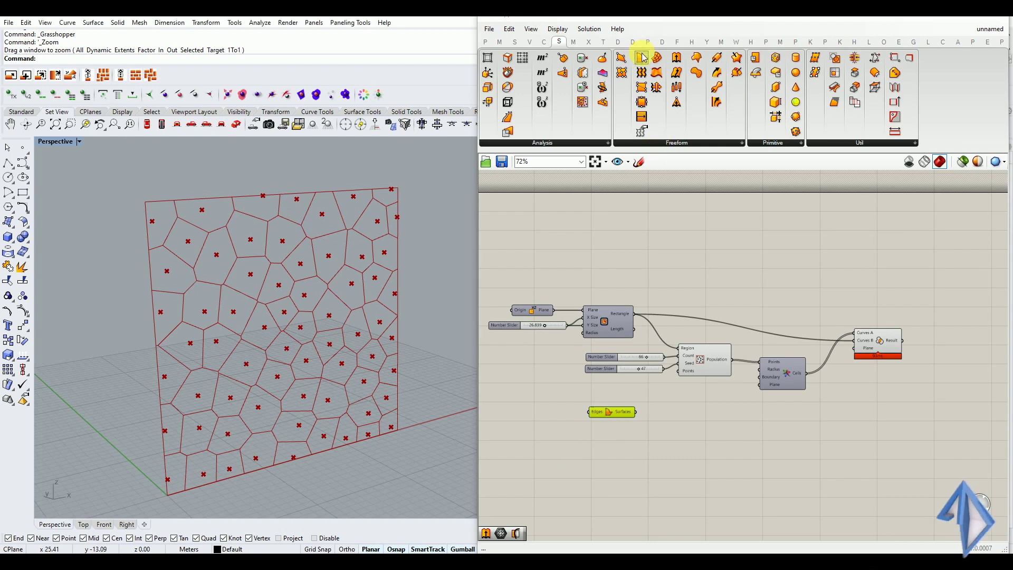
pyautogui.moveTo(611, 411); pyautogui.dragTo(613, 418)
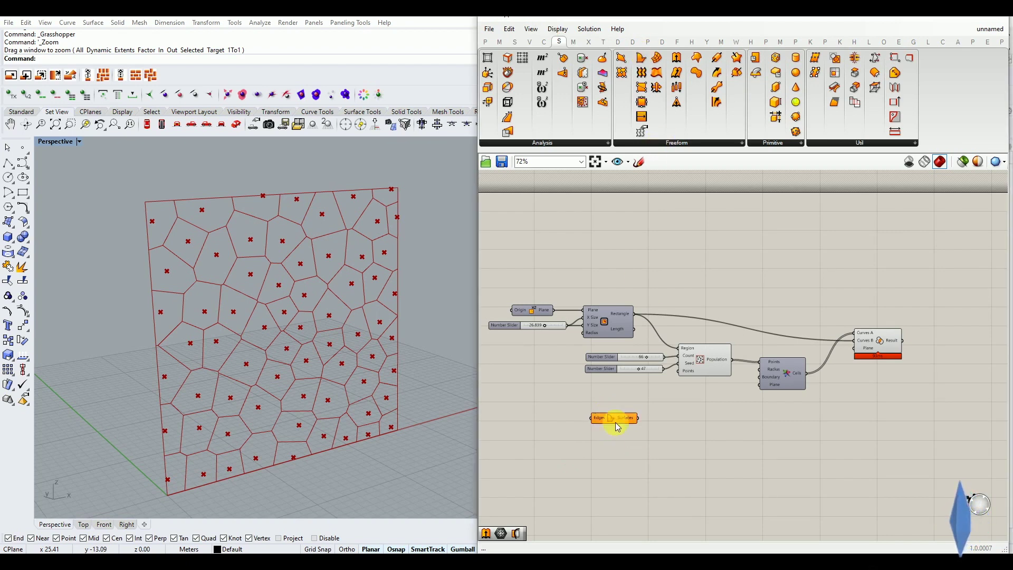
# Connect the Rectangle output to the Edges input of the Boundary Surfaces component and place that component below Populate 2D.
pyautogui.moveTo(634, 313)
pyautogui.mouseDown()
pyautogui.moveTo(592, 418)
pyautogui.moveTo(679, 448)
pyautogui.mouseUp()
pyautogui.click(669, 463)
pyautogui.moveTo(328, 285); pyautogui.dragTo(283, 278, button='right')
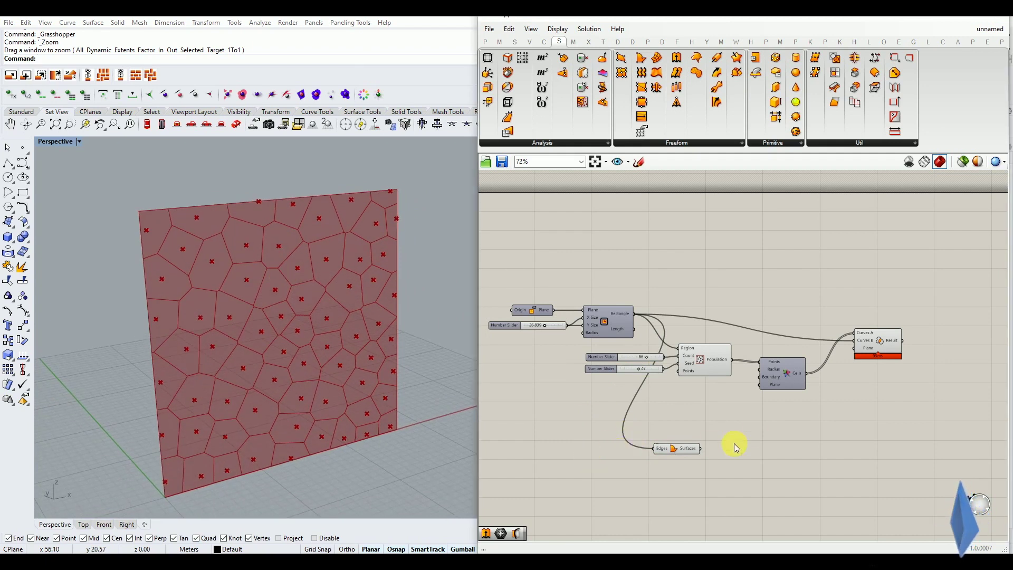
pyautogui.scroll(3, 706, 460)
pyautogui.moveTo(683, 484); pyautogui.dragTo(671, 464, button='right')
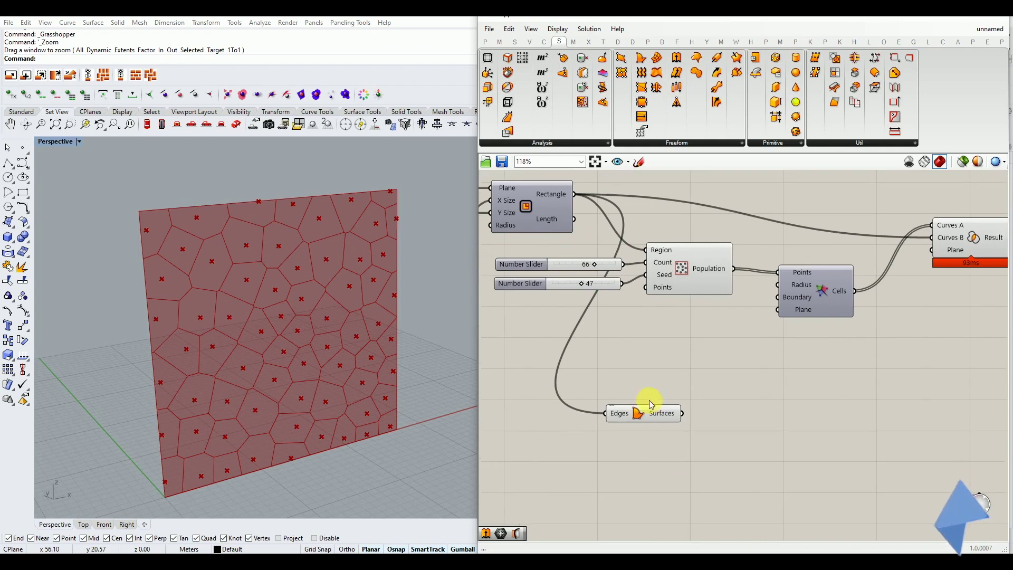
# Add an Evaluate Surface component and place it beside the Boundary Surfaces component.
pyautogui.doubleClick(726, 451)
pyautogui.write('evaluate')
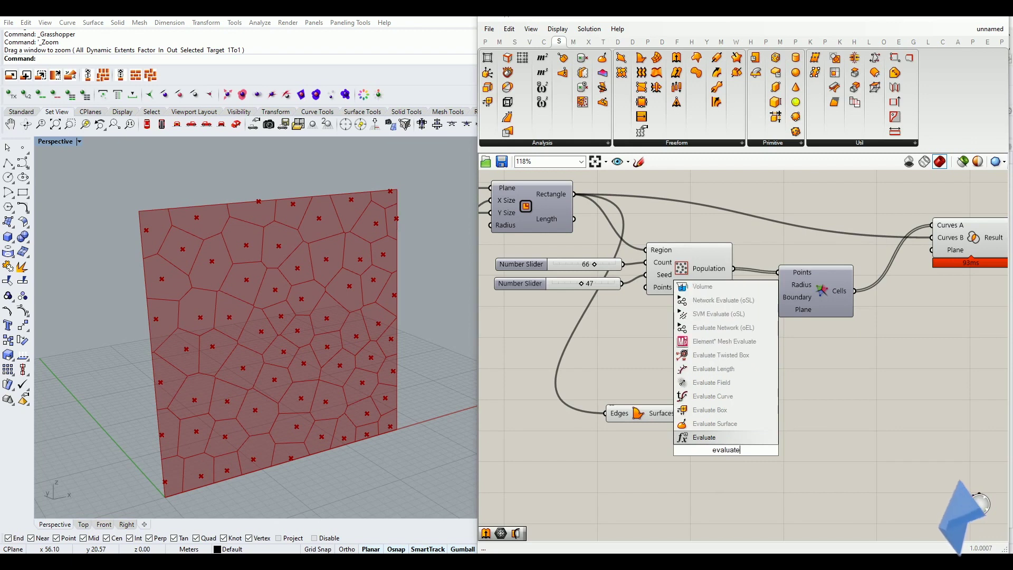
pyautogui.click(722, 428)
pyautogui.moveTo(717, 444); pyautogui.dragTo(756, 431)
pyautogui.click(687, 449)
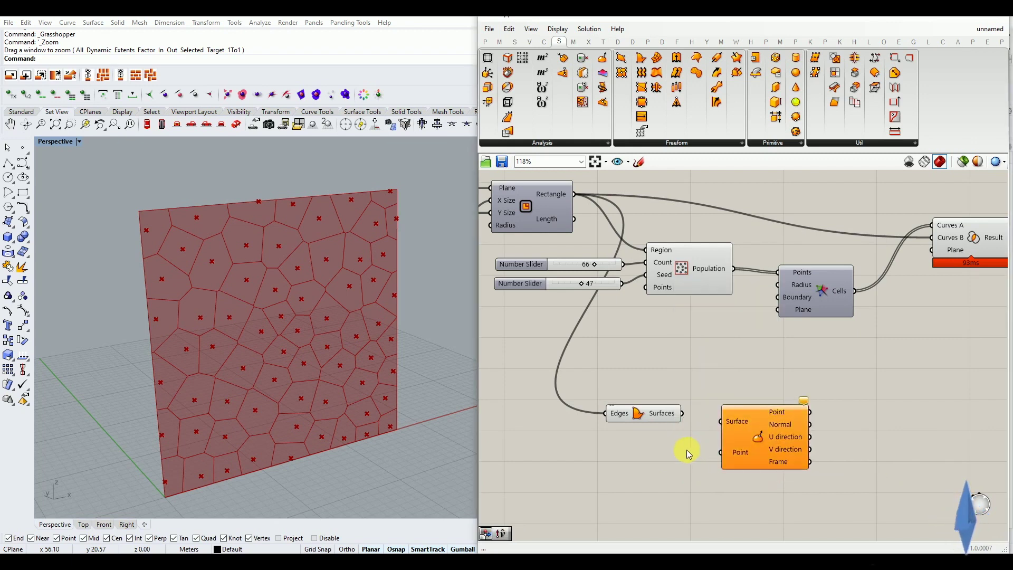
# Reparameterize the Surface input of Evaluate Surface and connect the Boundary Surfaces output to it.
pyautogui.rightClick(736, 424)
pyautogui.click(753, 457)
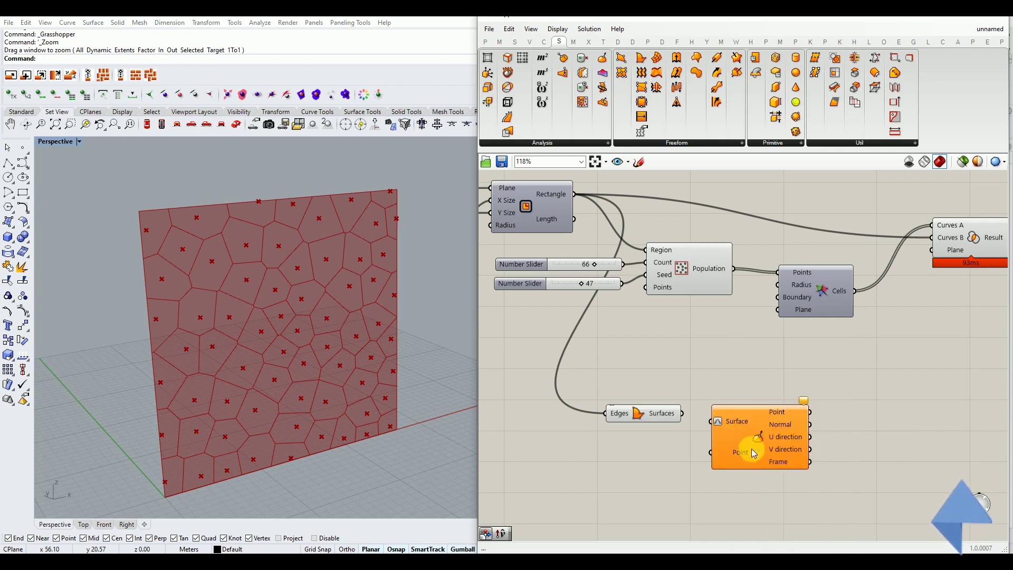
pyautogui.click(734, 427)
pyautogui.moveTo(682, 413); pyautogui.dragTo(725, 422)
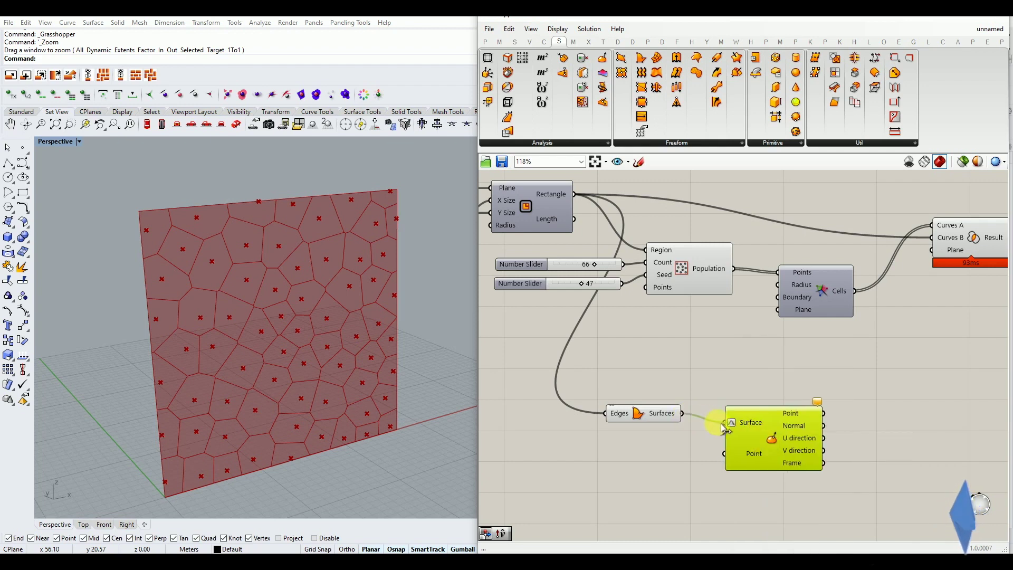
pyautogui.click(696, 455)
# Add an MD Slider component and place it beside the Point input of Evaluate Surface.
pyautogui.doubleClick(665, 463)
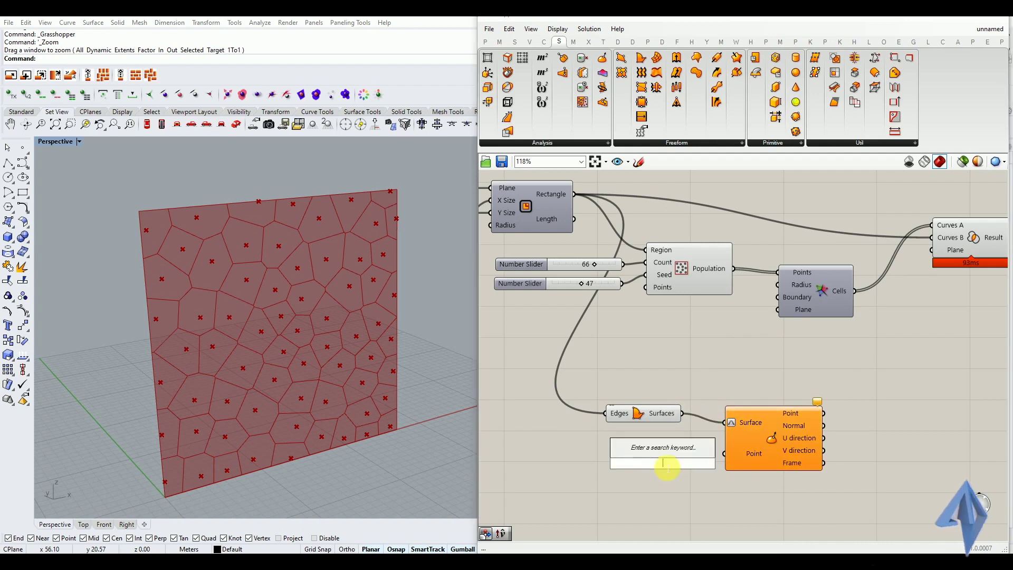
pyautogui.write('md as')
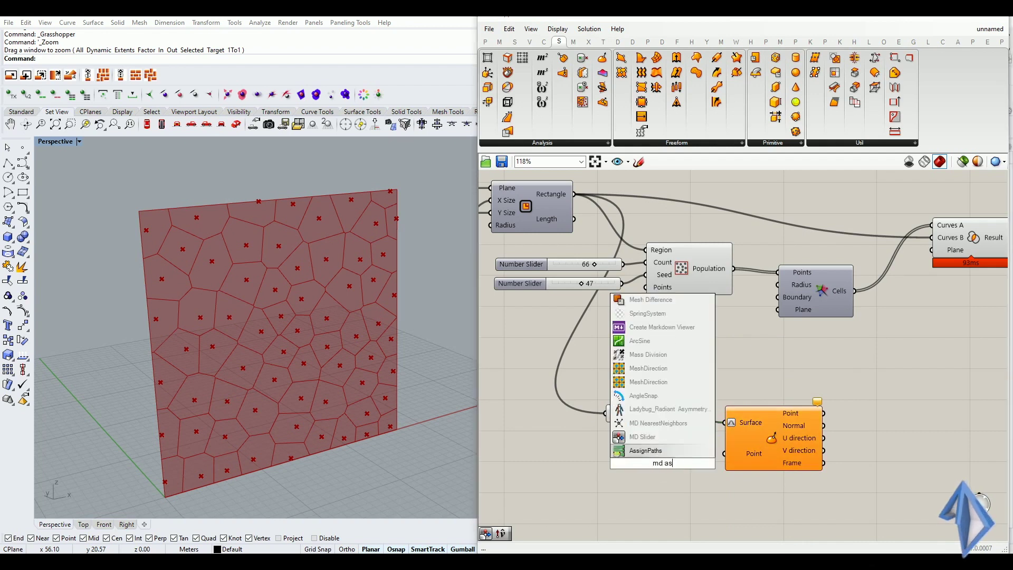
pyautogui.press('BackSpace')
pyautogui.press('BackSpace')
pyautogui.press('BackSpace')
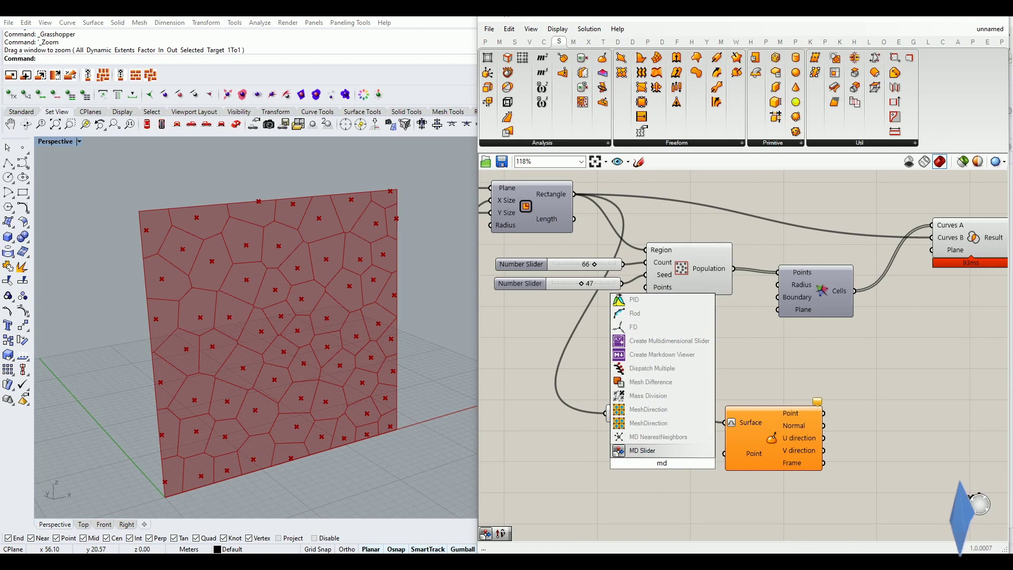
pyautogui.click(658, 455)
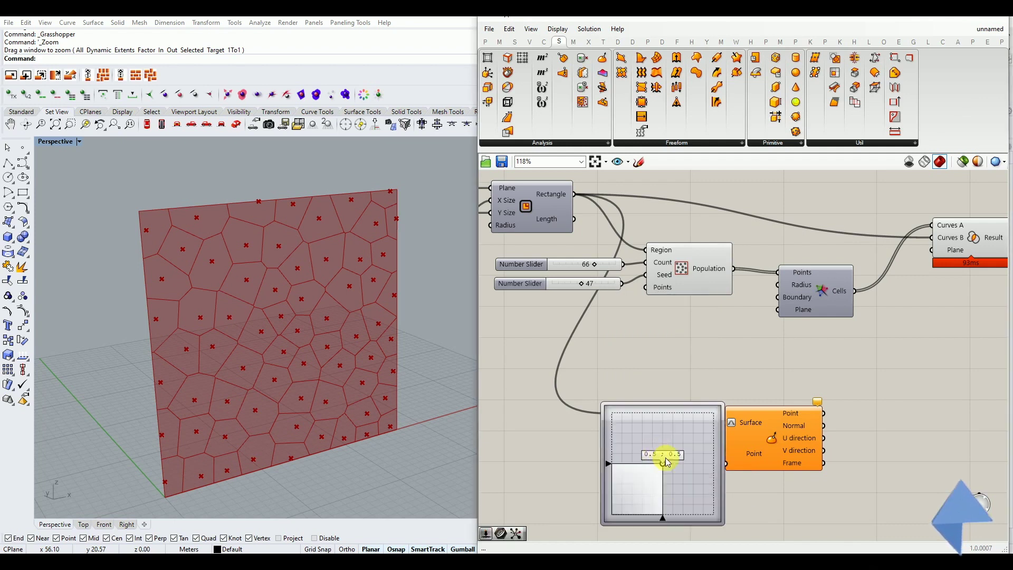
# Shrink the MD Slider, connect it to the Point input of Evaluate Surface, and set it to 0.79 ; 0.73.
pyautogui.moveTo(726, 527); pyautogui.dragTo(724, 454)
pyautogui.click(710, 475)
pyautogui.moveTo(643, 465)
pyautogui.mouseDown()
pyautogui.moveTo(657, 477)
pyautogui.moveTo(611, 479)
pyautogui.moveTo(615, 436)
pyautogui.moveTo(642, 454)
pyautogui.moveTo(617, 469)
pyautogui.moveTo(662, 448)
pyautogui.moveTo(670, 464)
pyautogui.moveTo(647, 471)
pyautogui.moveTo(656, 455)
pyautogui.mouseUp()
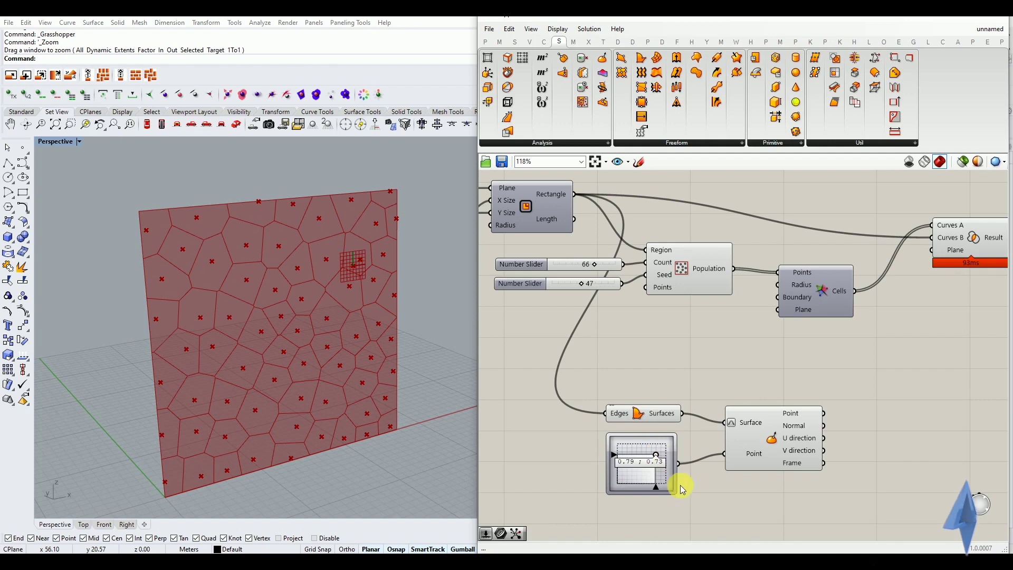
# Examine the Boundary Surfaces and Evaluate Surface results on the panel, including where the evaluated point lies among the Voronoi cells.
pyautogui.scroll(-1, 482, 422)
pyautogui.scroll(1, 549, 407)
pyautogui.click(616, 424)
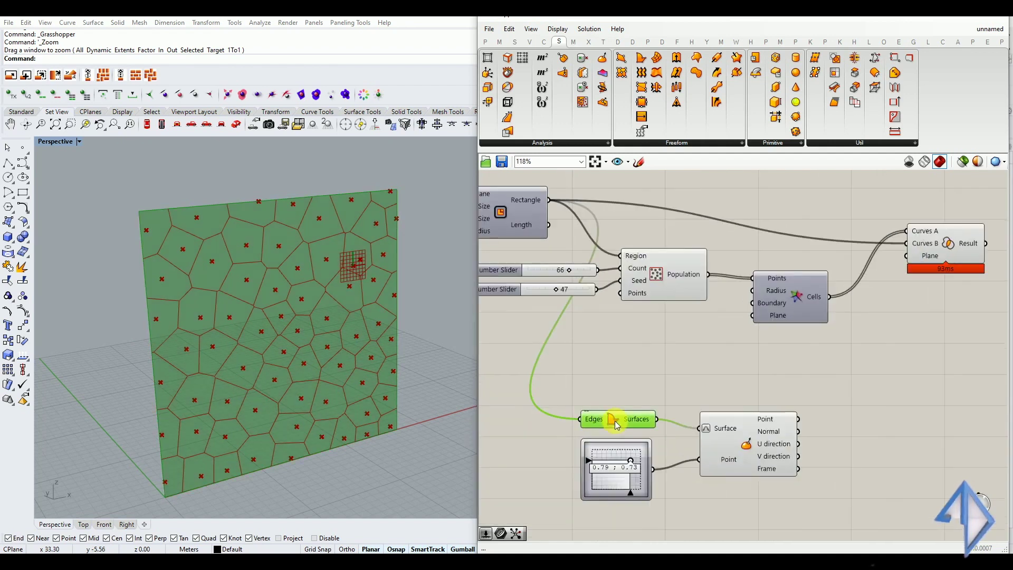
pyautogui.click(742, 442)
pyautogui.moveTo(305, 351); pyautogui.dragTo(312, 344, button='right')
pyautogui.scroll(2, 362, 287)
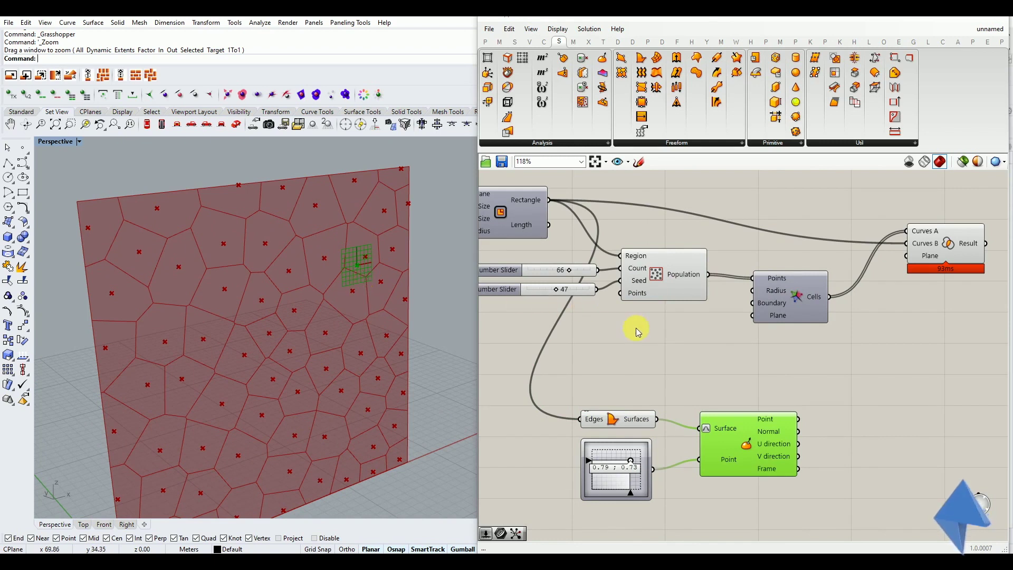
pyautogui.click(802, 372)
pyautogui.scroll(2, 320, 267)
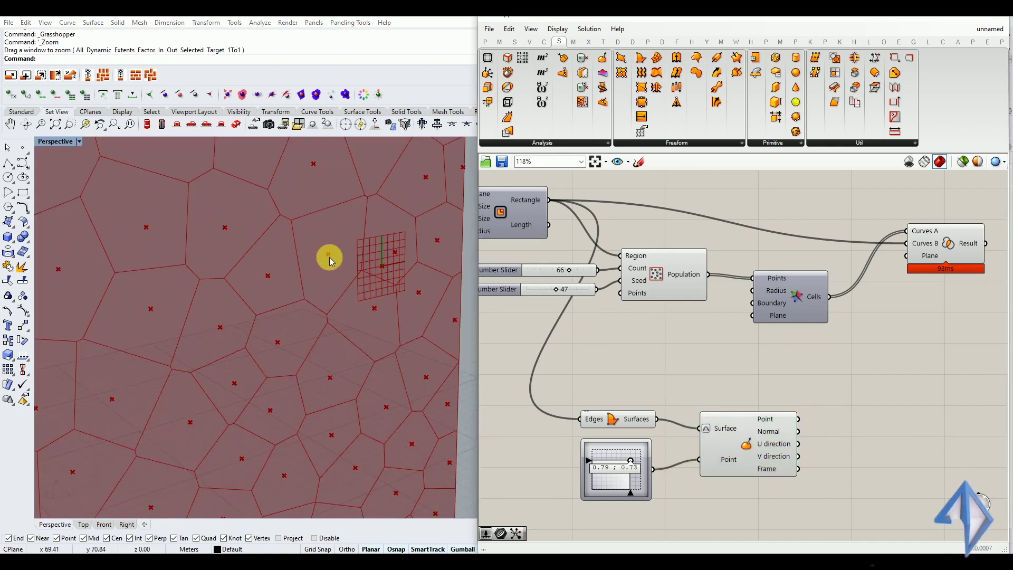
pyautogui.click(767, 468)
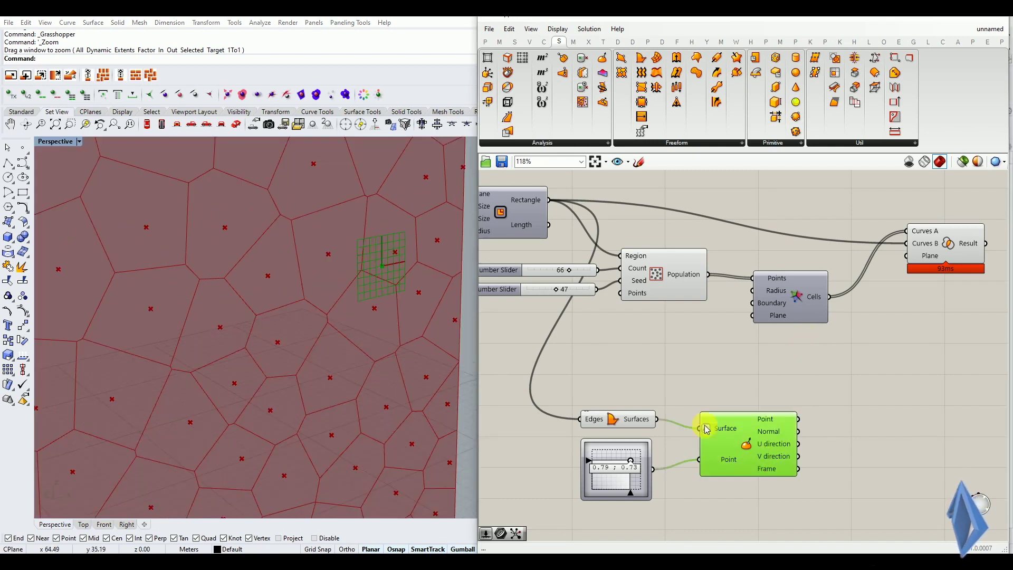
pyautogui.scroll(-3, 364, 272)
pyautogui.scroll(4, 363, 273)
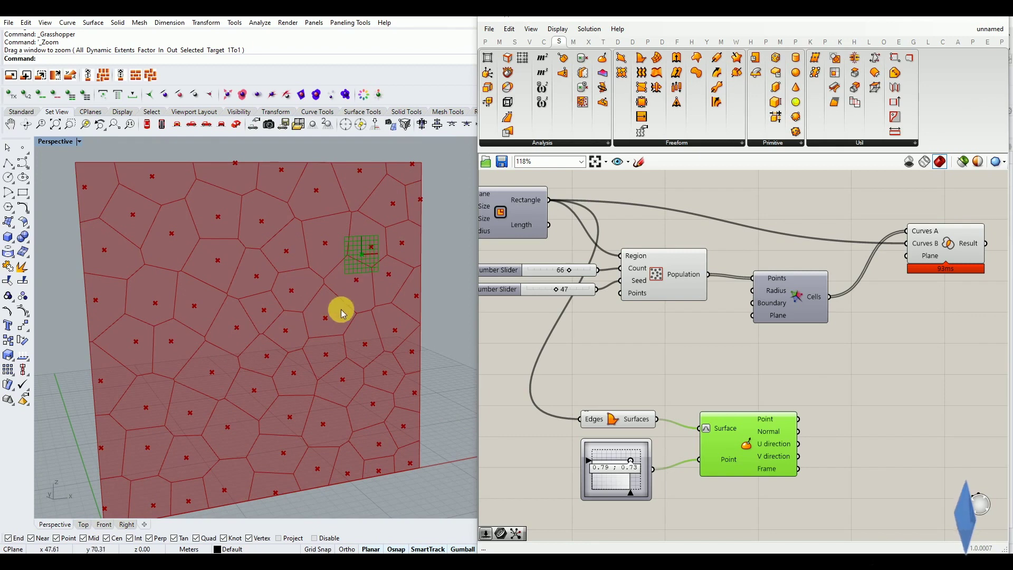
pyautogui.click(619, 358)
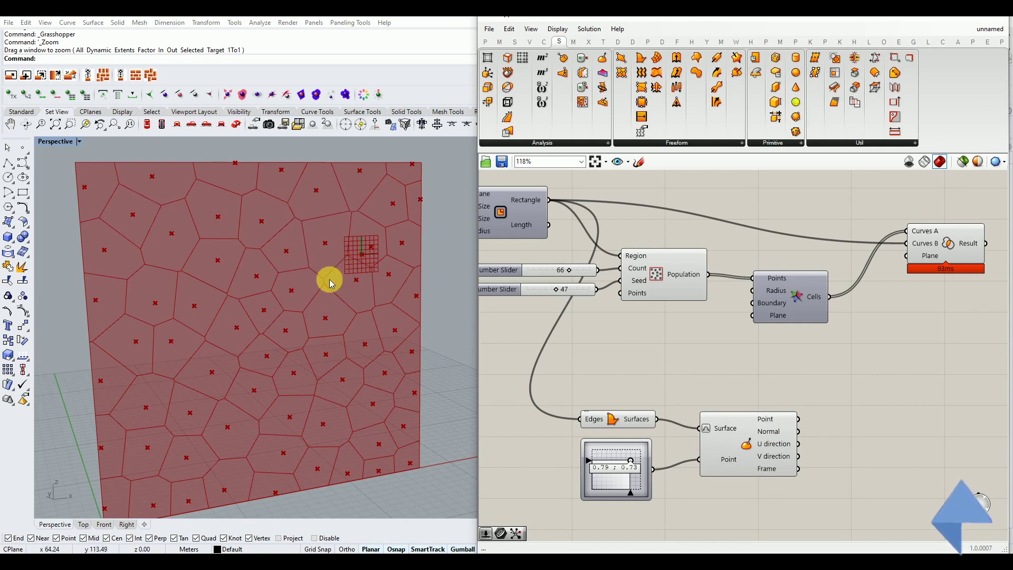
# Add a Closest Point component and place it beyond the outputs of Evaluate Surface.
pyautogui.moveTo(701, 388); pyautogui.dragTo(656, 350, button='right')
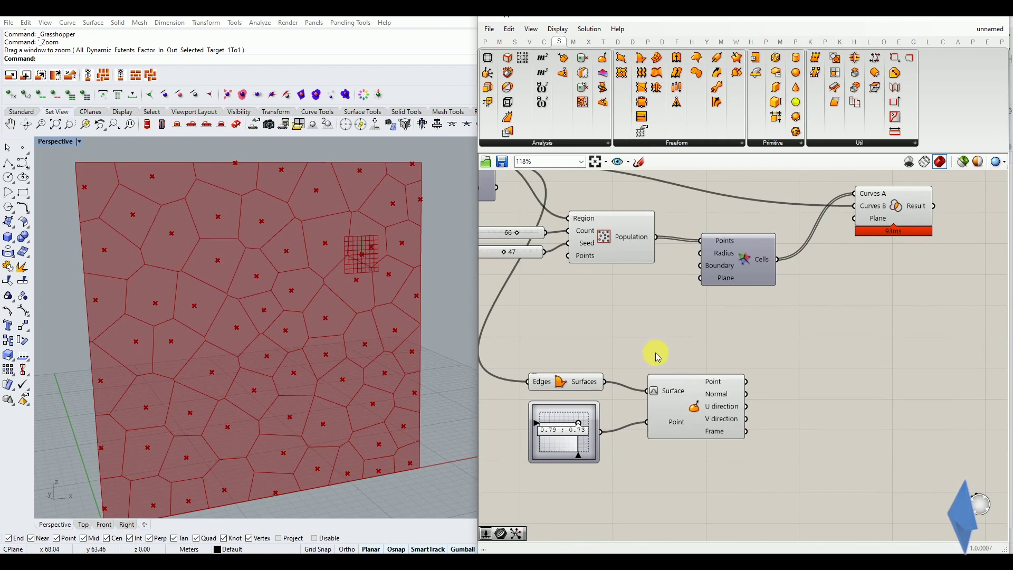
pyautogui.doubleClick(832, 391)
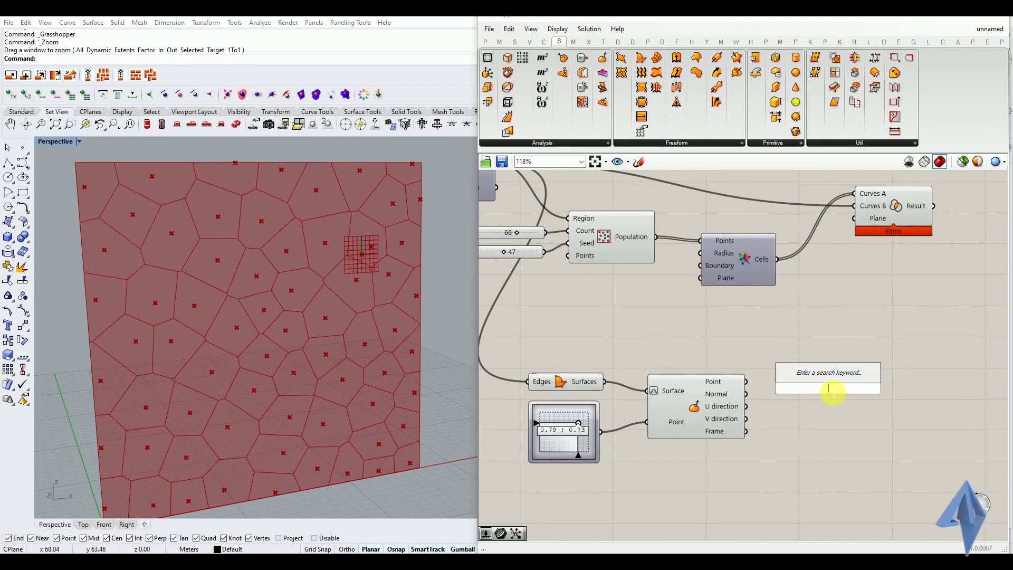
pyautogui.write('closes')
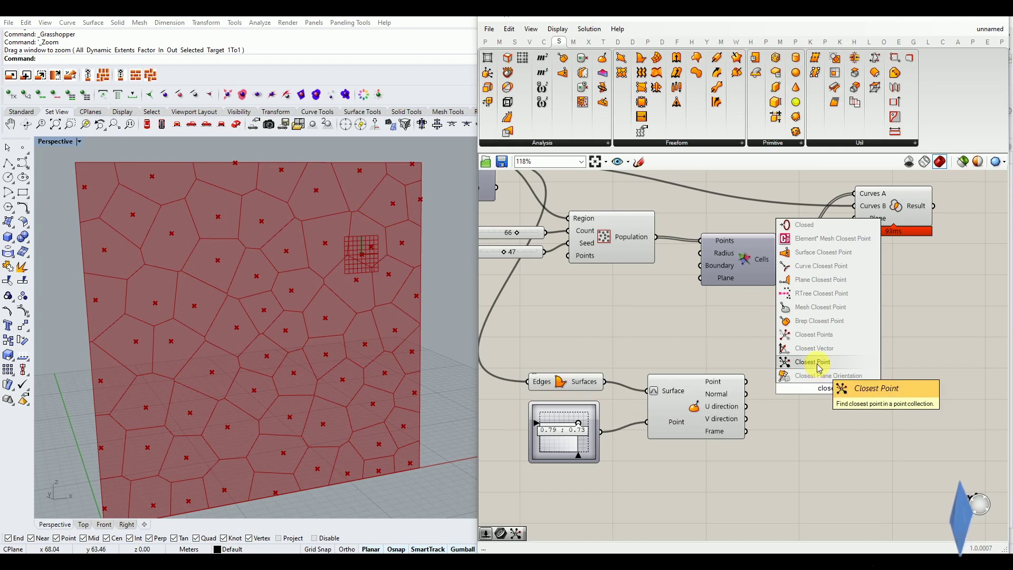
pyautogui.click(820, 369)
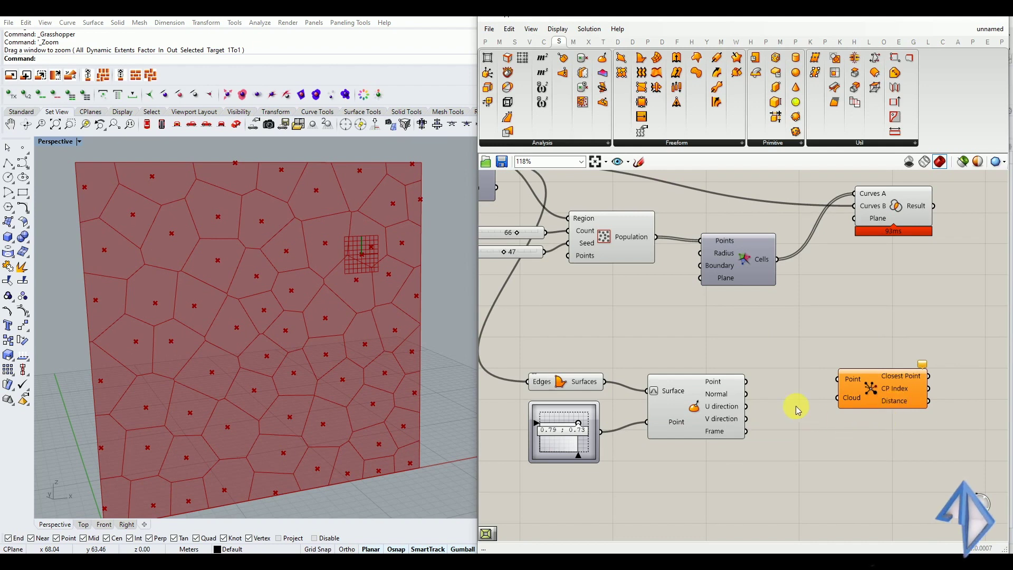
# Connect the Population output of Populate 2D to the Point input of Closest Point, and move the Voronoi component clear of the wire.
pyautogui.moveTo(694, 309); pyautogui.dragTo(710, 317, button='right')
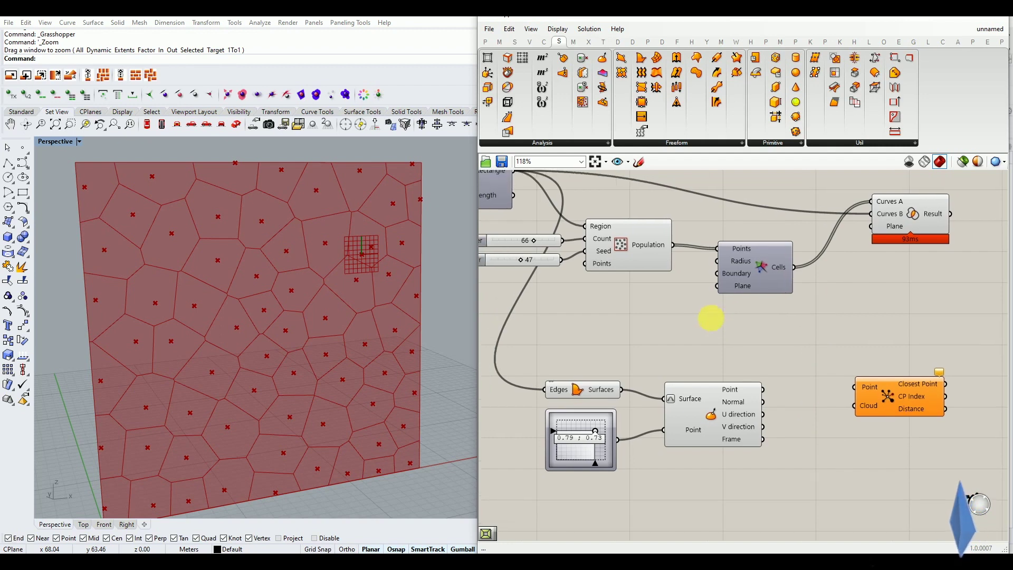
pyautogui.moveTo(681, 250); pyautogui.dragTo(900, 414)
pyautogui.moveTo(880, 404)
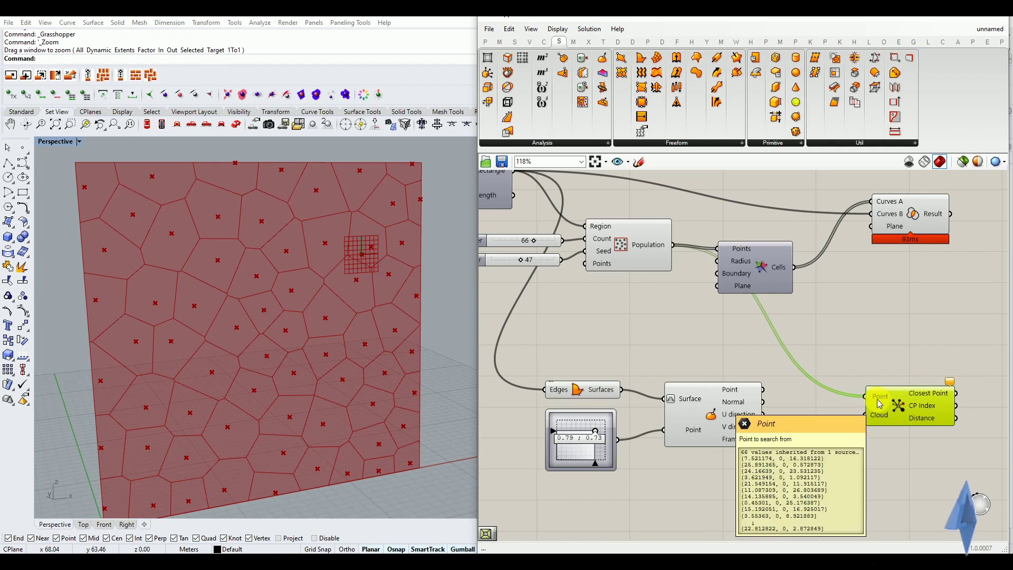
pyautogui.click(869, 455)
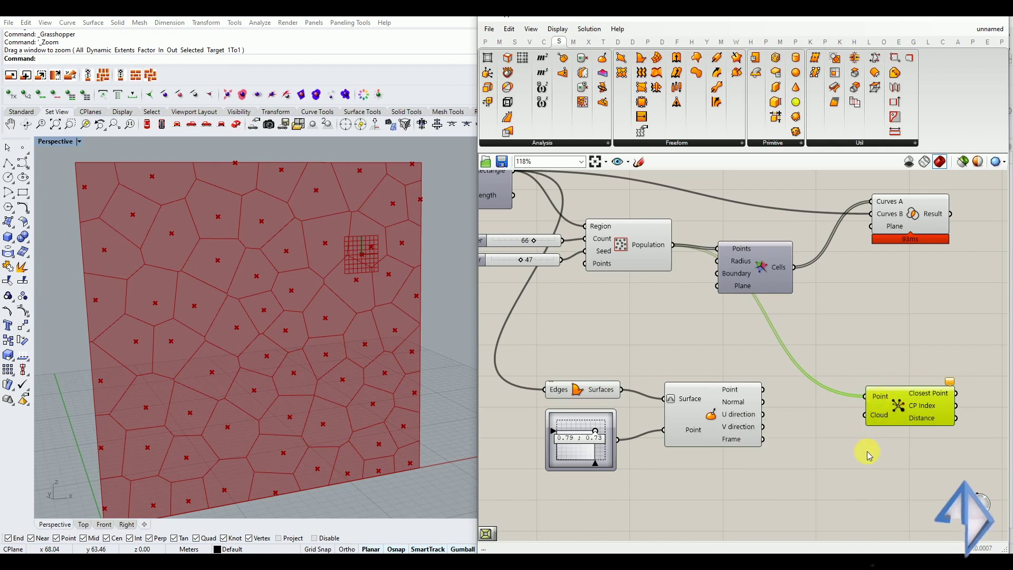
pyautogui.moveTo(768, 274); pyautogui.dragTo(806, 261)
pyautogui.click(870, 391)
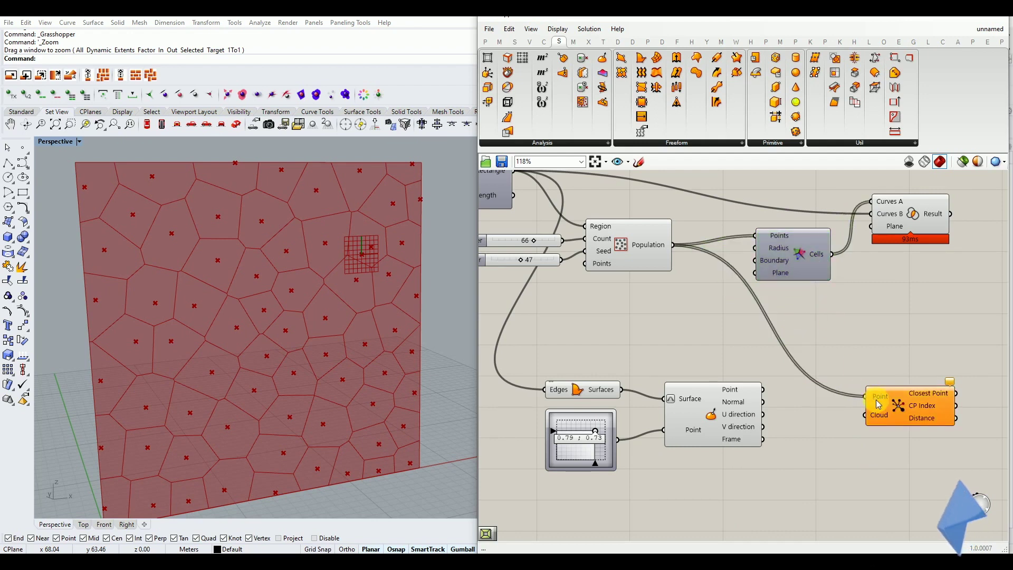
pyautogui.moveTo(879, 404)
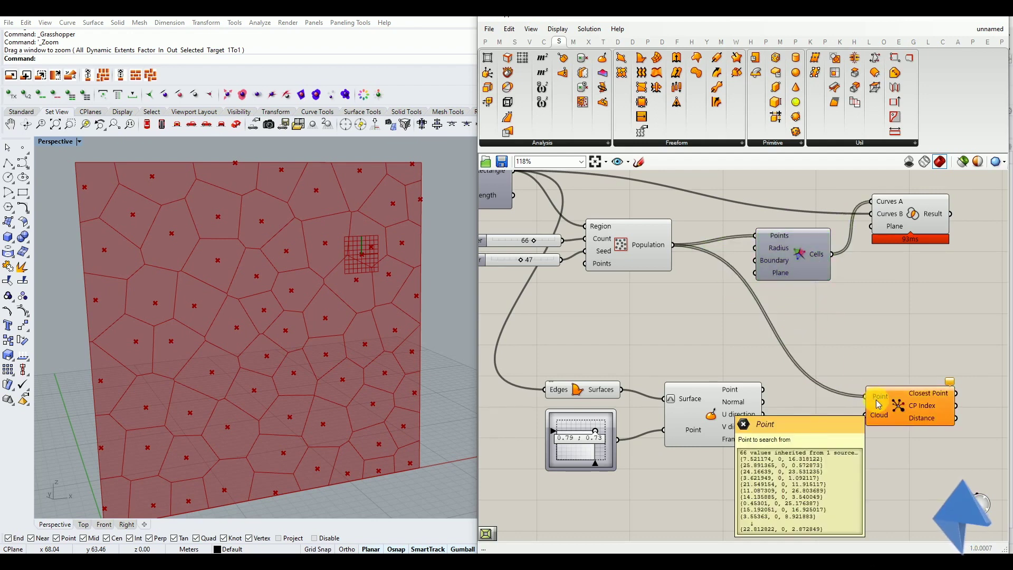
# Connect the Point output of Evaluate Surface to the Cloud input of Closest Point, and move Closest Point slightly up to align with it.
pyautogui.click(739, 393)
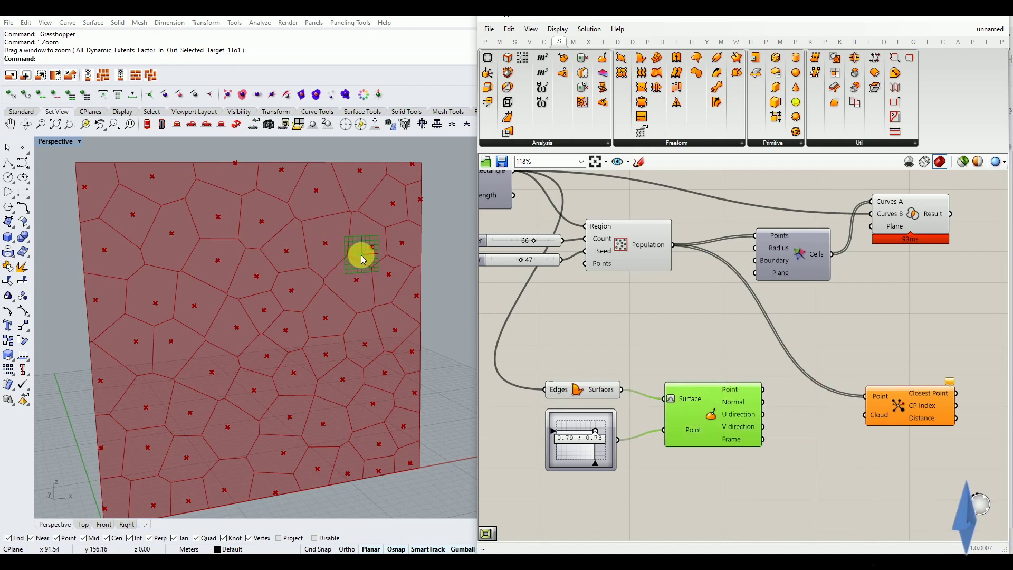
pyautogui.moveTo(738, 396)
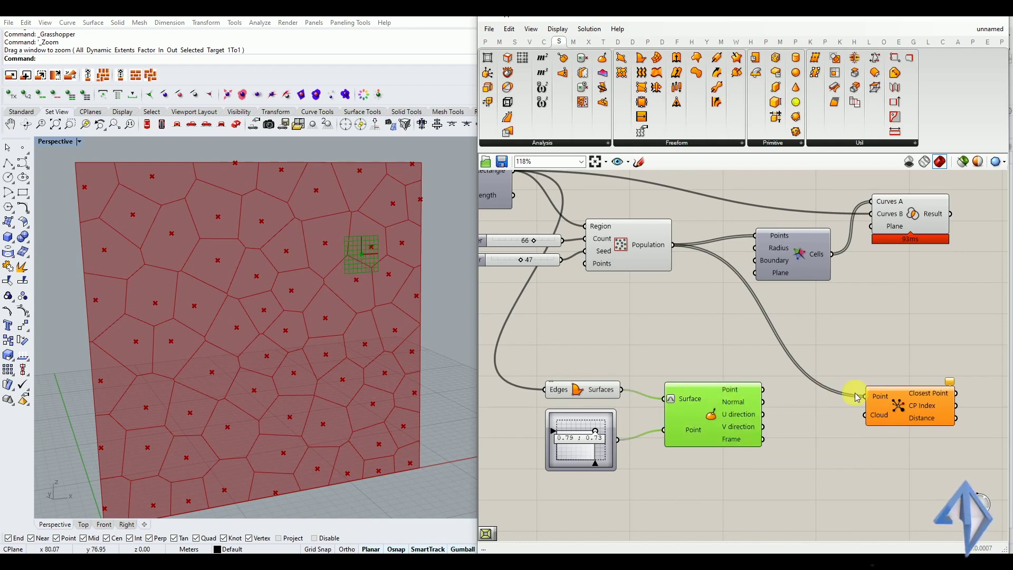
pyautogui.moveTo(883, 403)
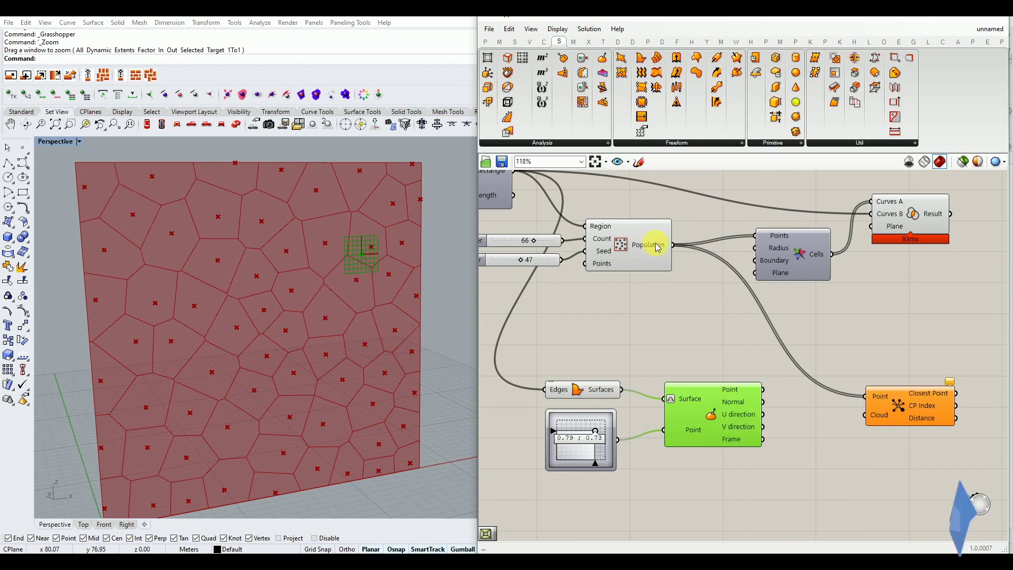
pyautogui.moveTo(659, 251)
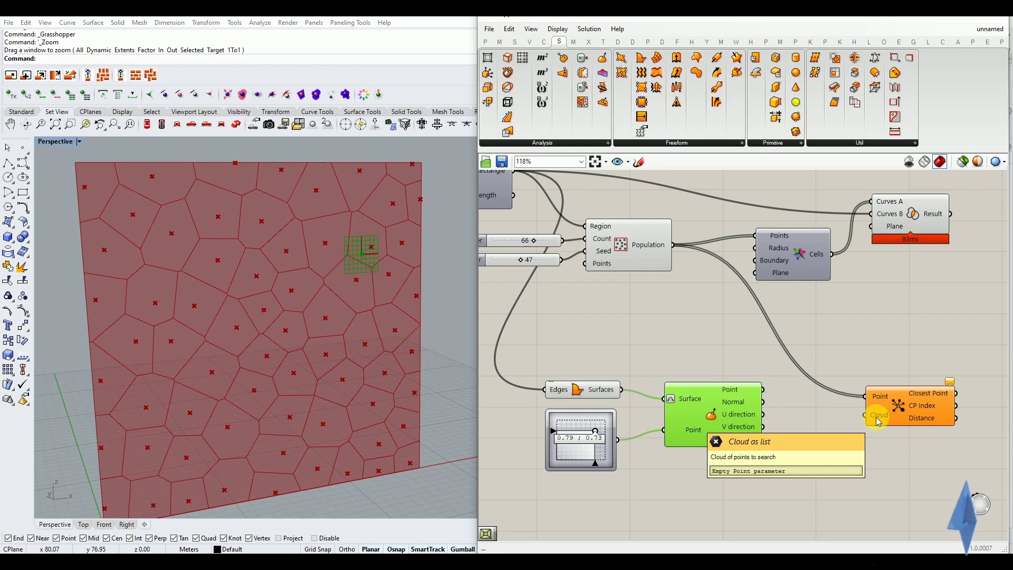
pyautogui.moveTo(766, 391); pyautogui.dragTo(869, 414)
pyautogui.moveTo(896, 414); pyautogui.dragTo(890, 389)
pyautogui.click(879, 431)
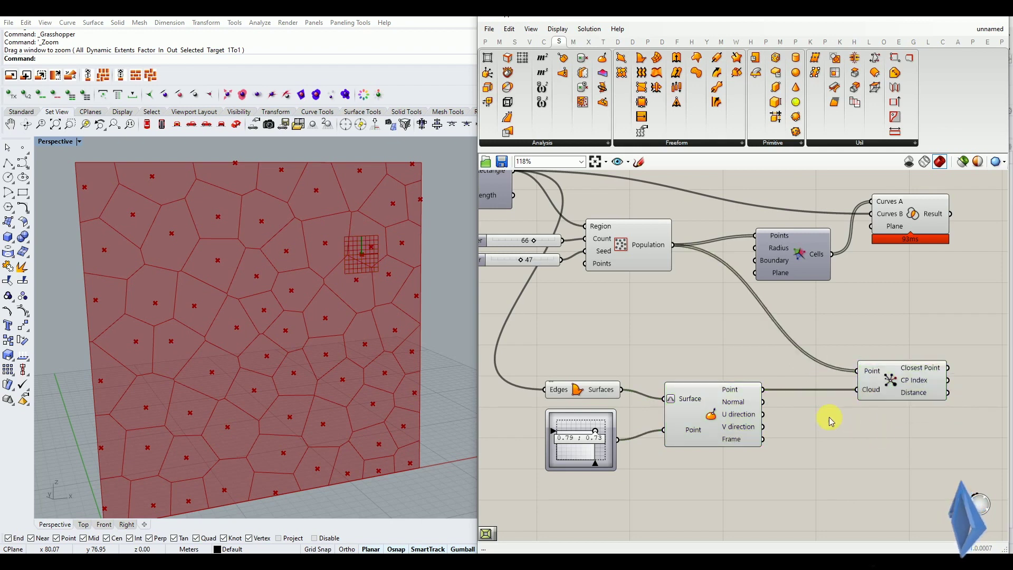
pyautogui.scroll(-2, 809, 415)
pyautogui.scroll(2, 895, 400)
pyautogui.moveTo(870, 408)
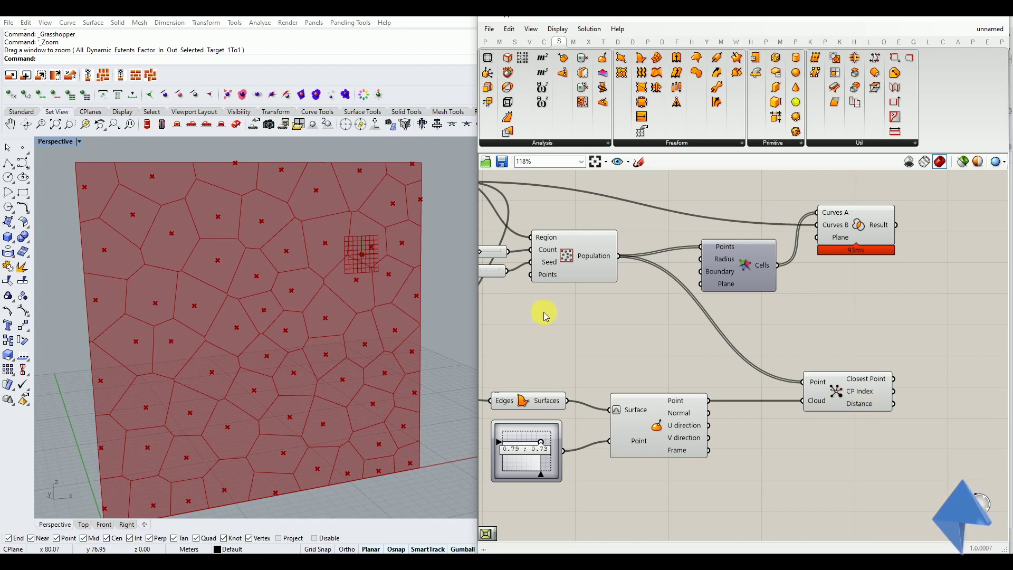
pyautogui.moveTo(846, 417); pyautogui.dragTo(838, 414)
# Add a Scale component and place it in the empty area beyond the Region Intersection and Closest Point components.
pyautogui.click(288, 294)
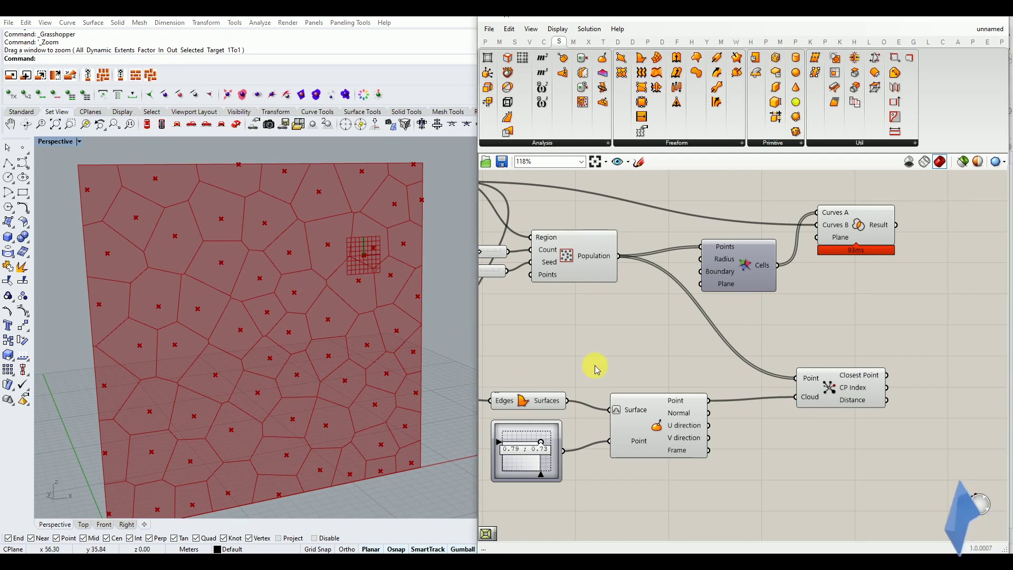
pyautogui.moveTo(280, 290); pyautogui.dragTo(289, 299, button='right')
pyautogui.scroll(4, 290, 251)
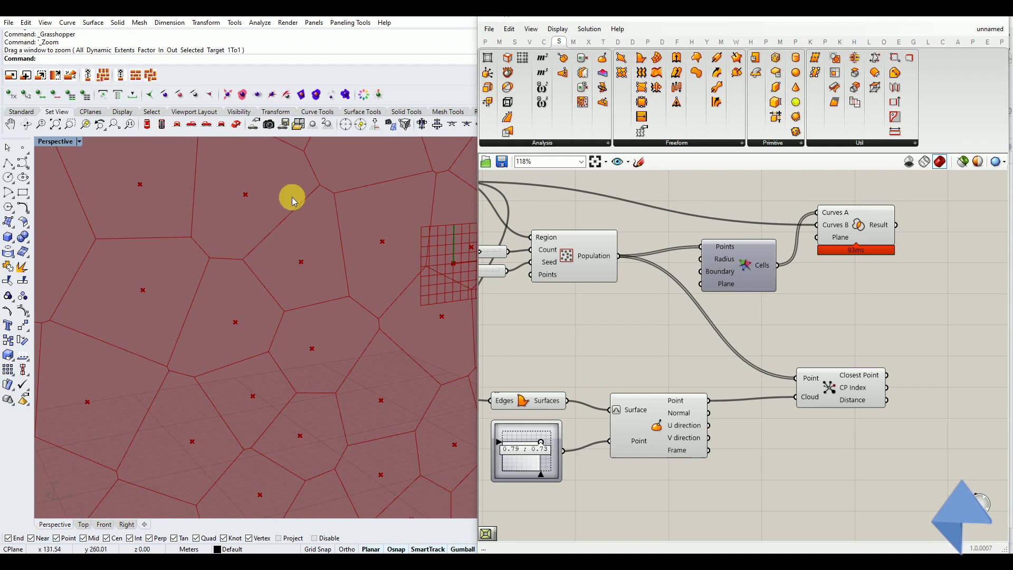
pyautogui.scroll(-5, 262, 265)
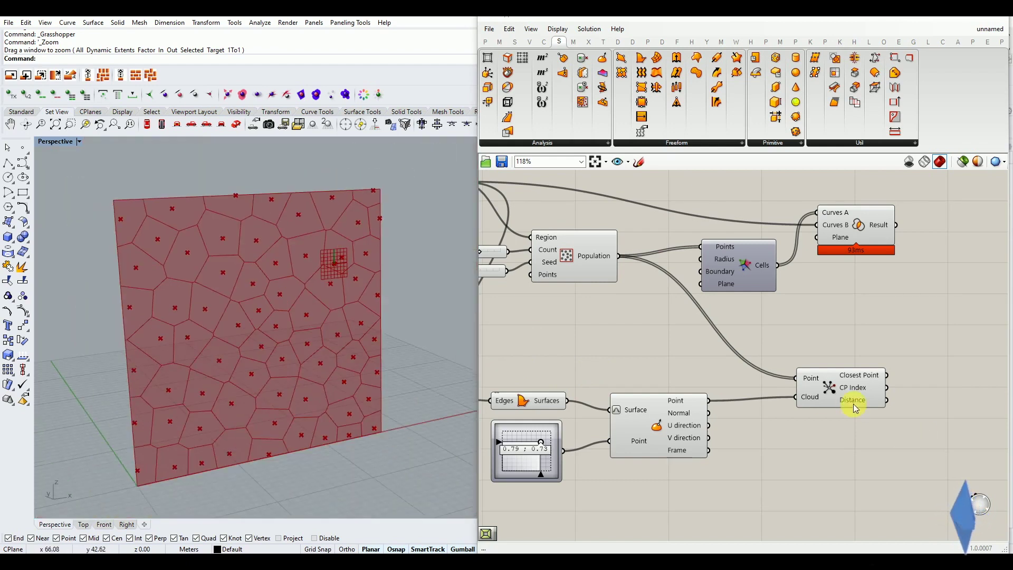
pyautogui.scroll(-3, 800, 406)
pyautogui.scroll(2, 850, 391)
pyautogui.doubleClick(862, 364)
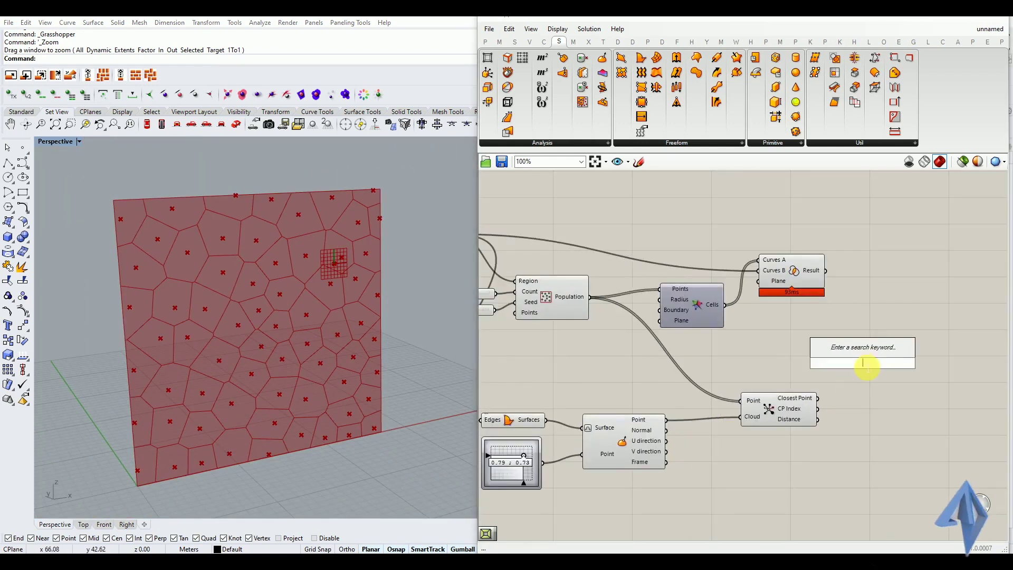
pyautogui.write('scale')
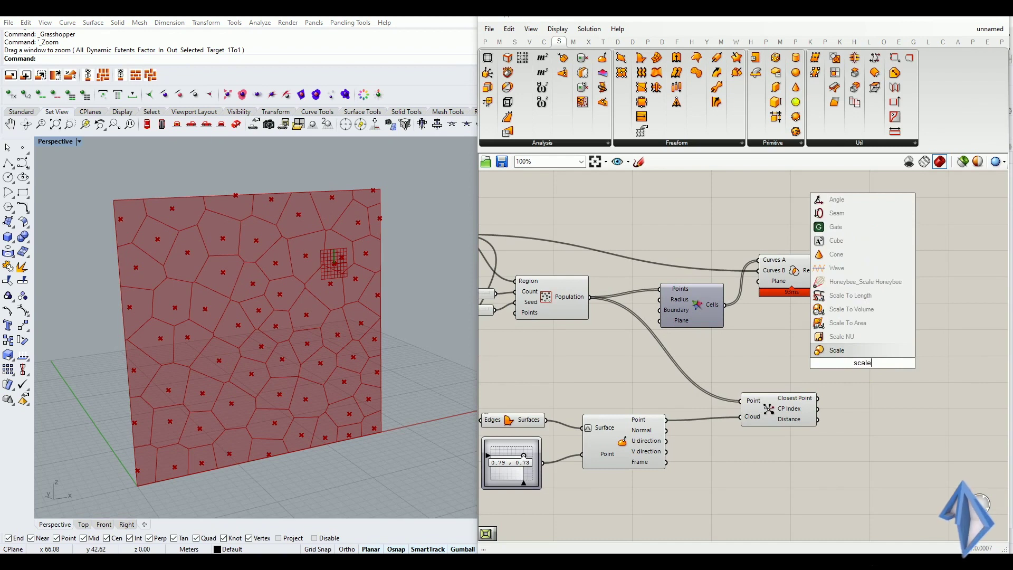
pyautogui.click(847, 351)
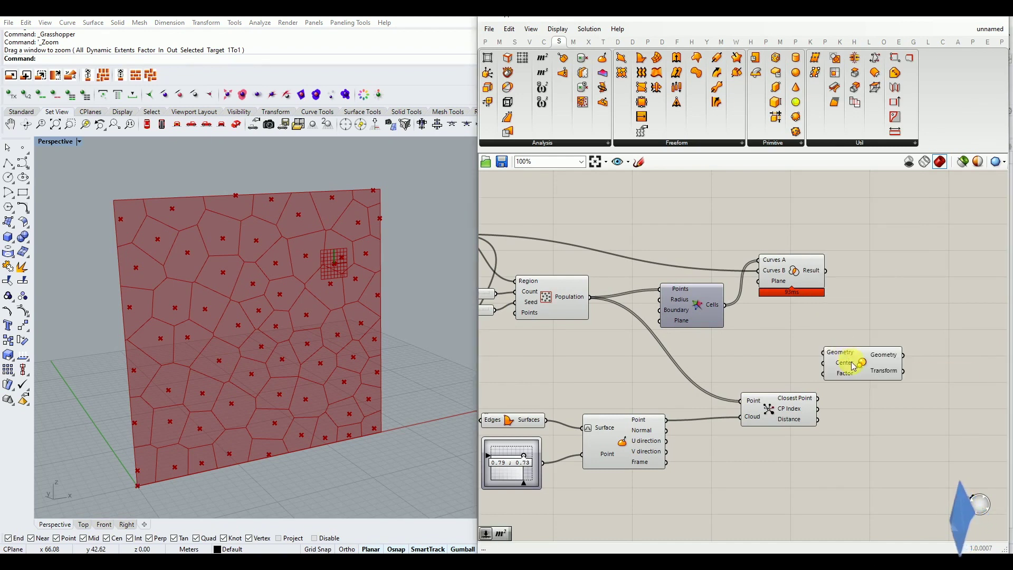
pyautogui.moveTo(866, 353); pyautogui.dragTo(915, 355)
pyautogui.scroll(2, 915, 354)
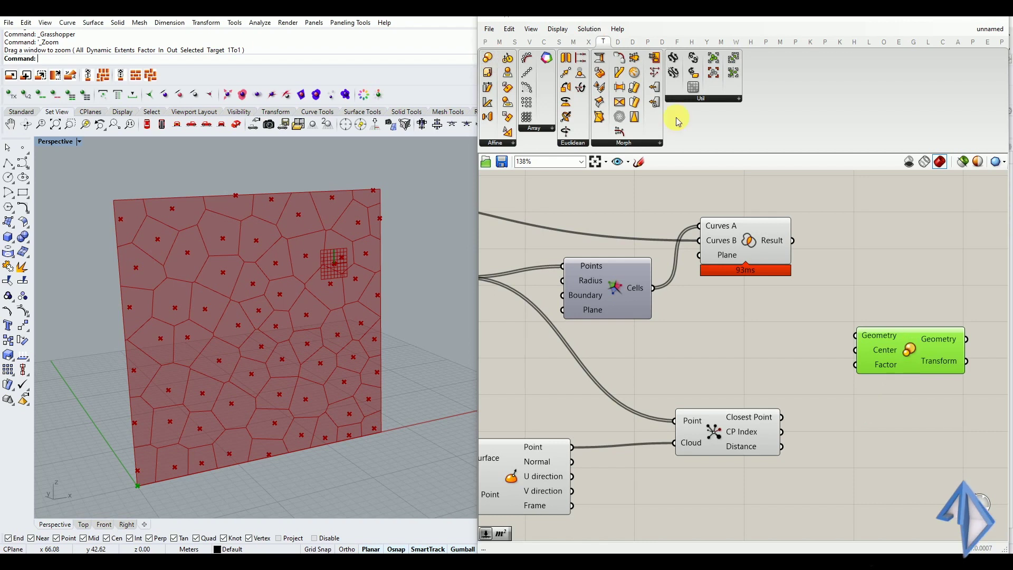
pyautogui.click(512, 146)
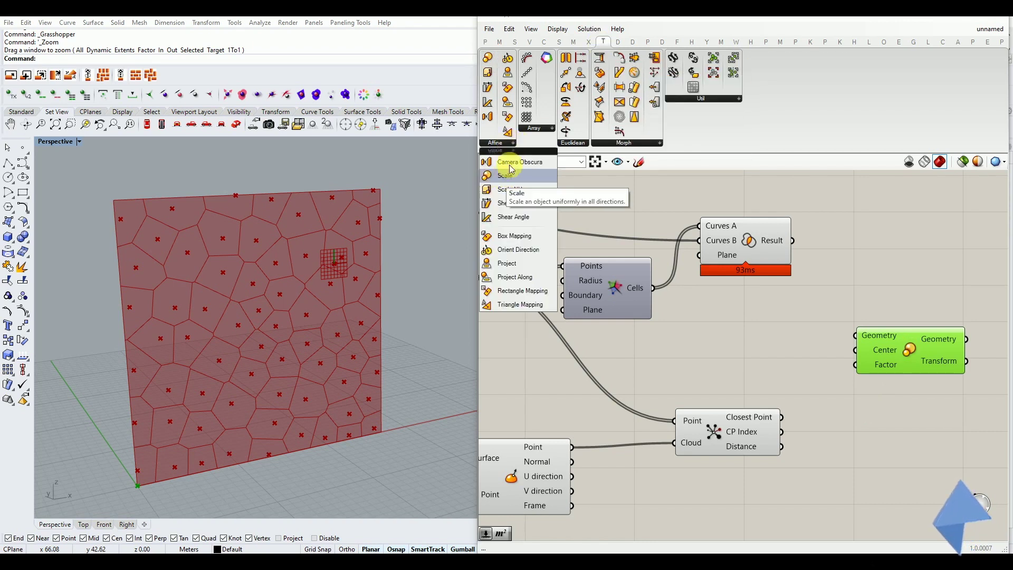
pyautogui.click(509, 141)
pyautogui.click(777, 355)
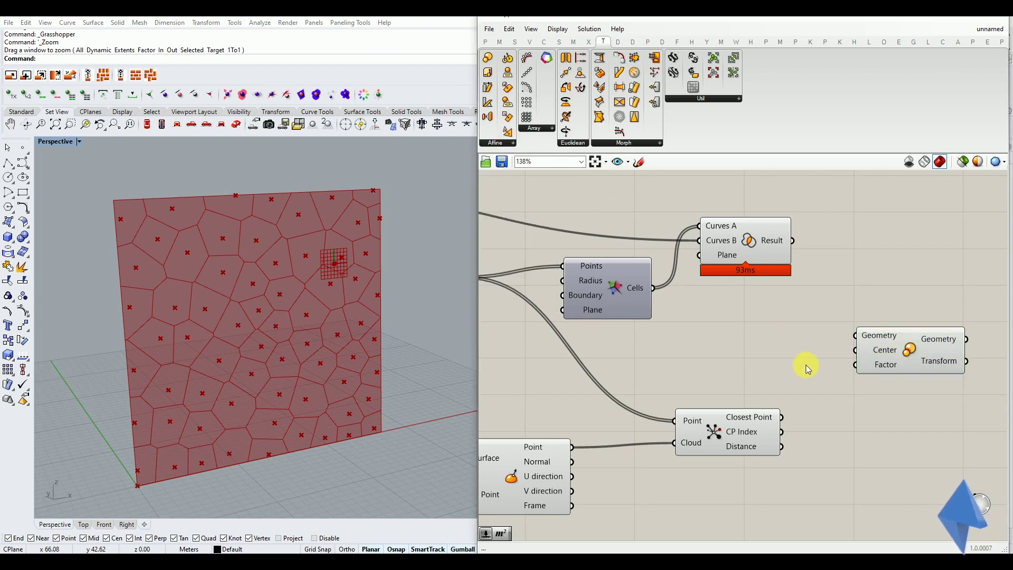
# Reposition the Scale component slightly and connect the Result output of Region Intersection to its Geometry input.
pyautogui.moveTo(899, 349); pyautogui.dragTo(908, 352)
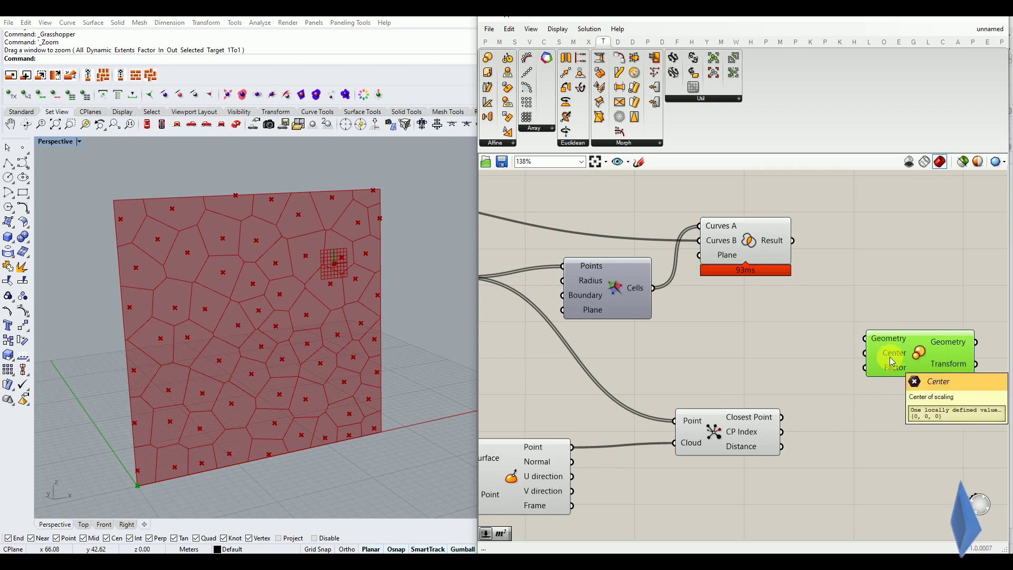
pyautogui.click(887, 415)
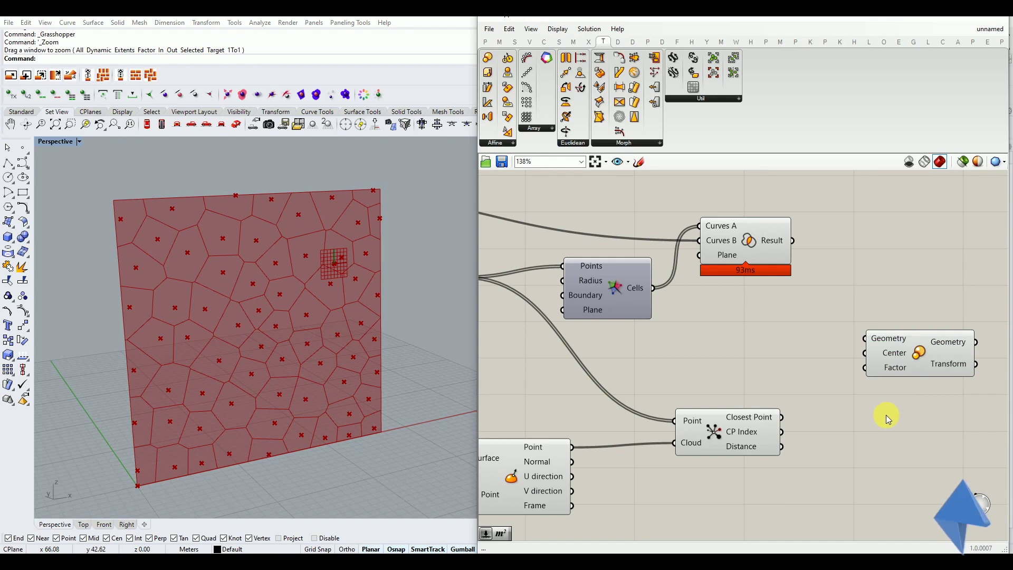
pyautogui.click(752, 243)
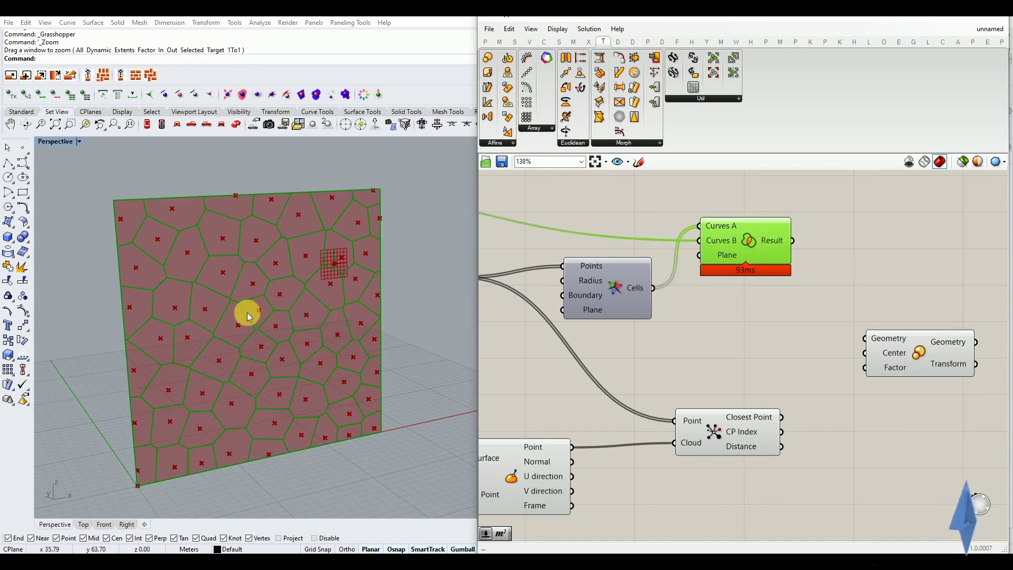
pyautogui.click(808, 254)
pyautogui.moveTo(793, 240); pyautogui.dragTo(866, 338)
pyautogui.moveTo(303, 336); pyautogui.dragTo(310, 336, button='right')
pyautogui.moveTo(311, 377); pyautogui.dragTo(305, 398, button='right')
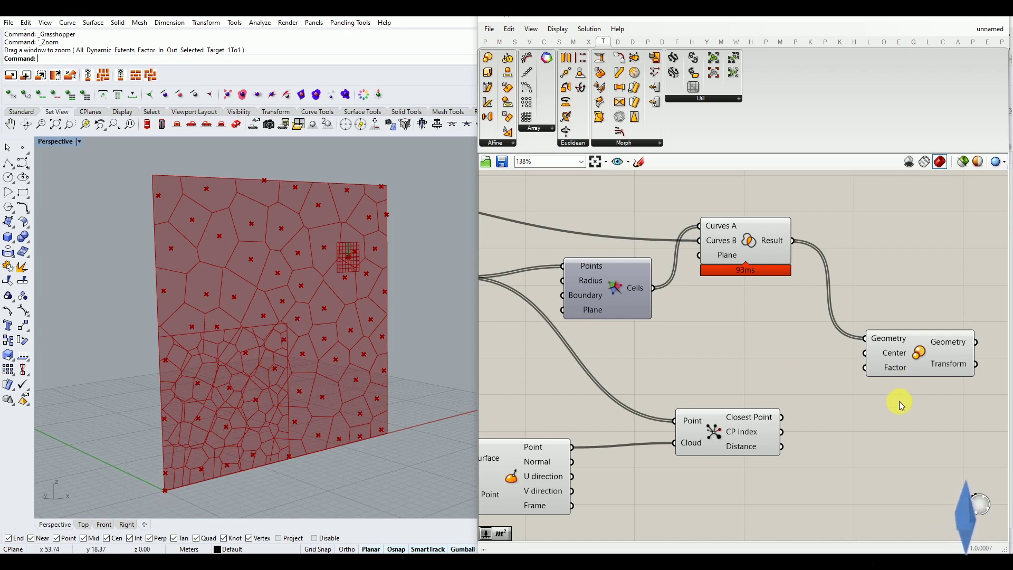
# Connect the Population output of Populate 2D to the Center input of Scale and inspect the scaled cells on the surface.
pyautogui.moveTo(891, 357)
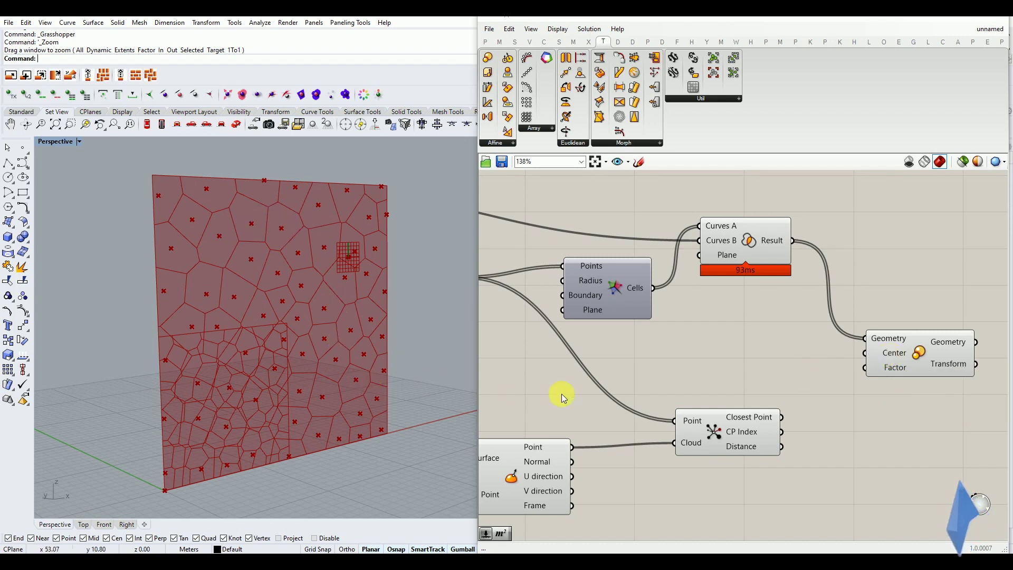
pyautogui.scroll(-1, 736, 375)
pyautogui.scroll(-1, 635, 408)
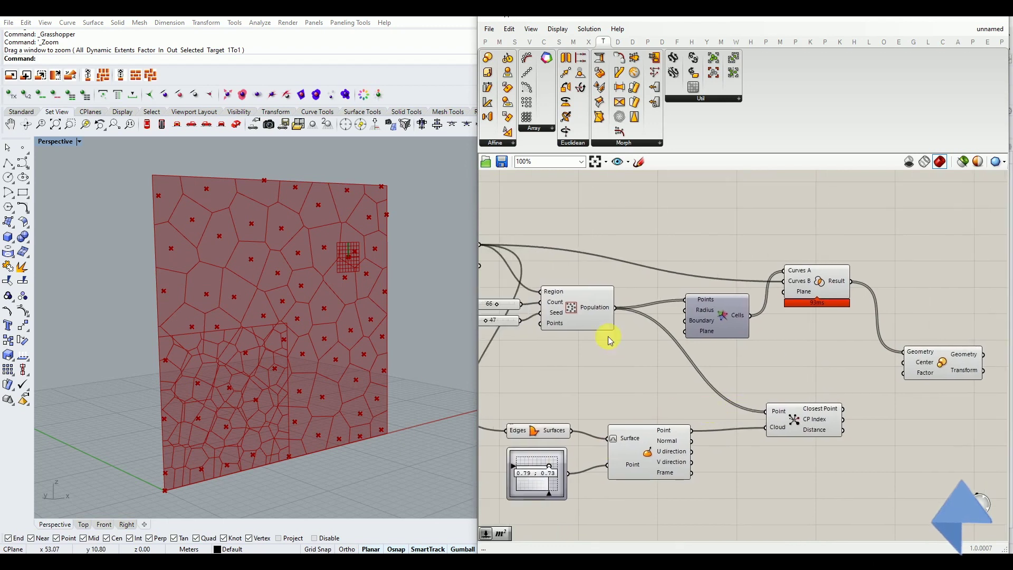
pyautogui.click(585, 309)
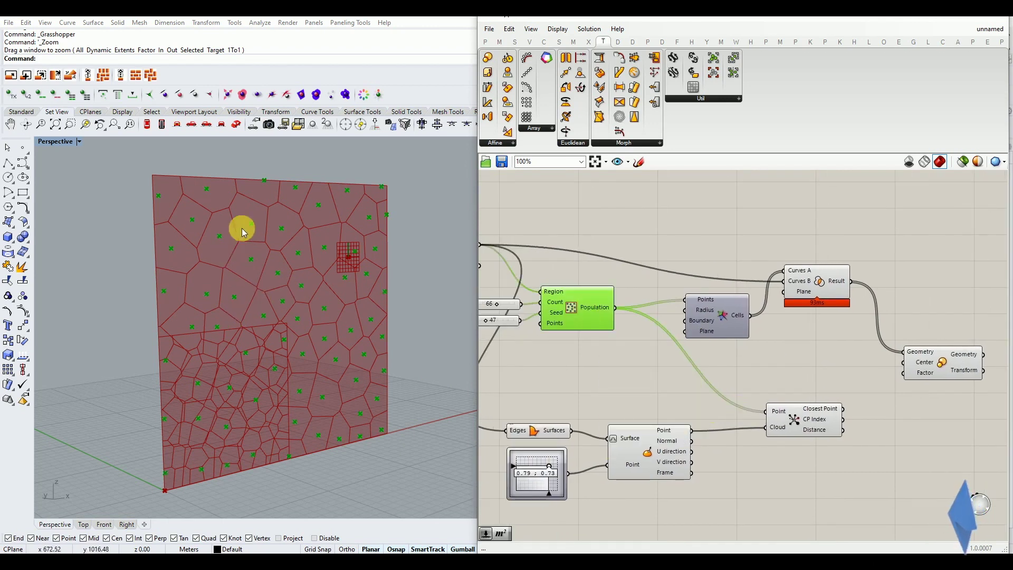
pyautogui.moveTo(615, 308); pyautogui.dragTo(904, 362)
pyautogui.click(904, 405)
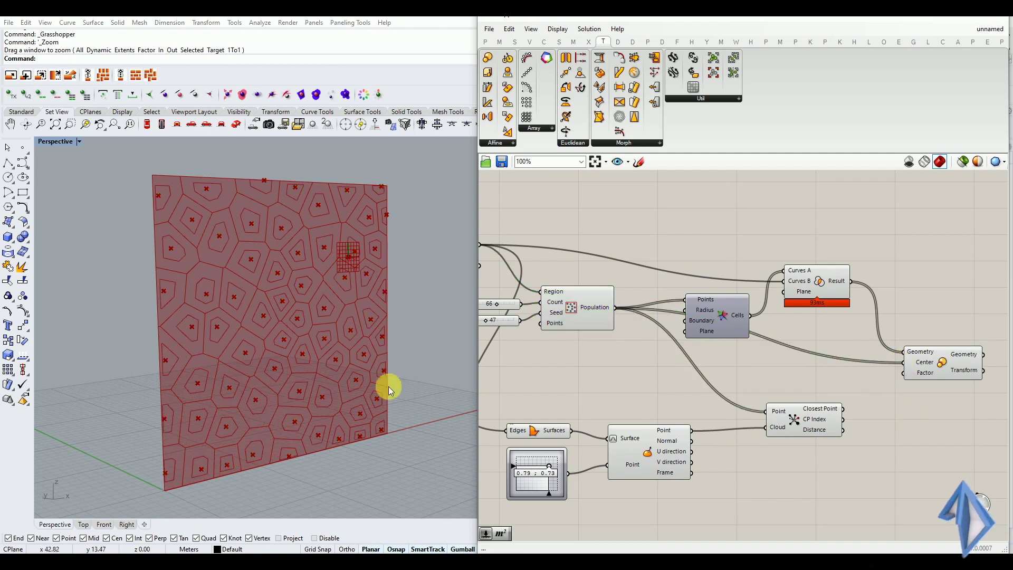
pyautogui.scroll(2, 330, 380)
pyautogui.scroll(3, 169, 326)
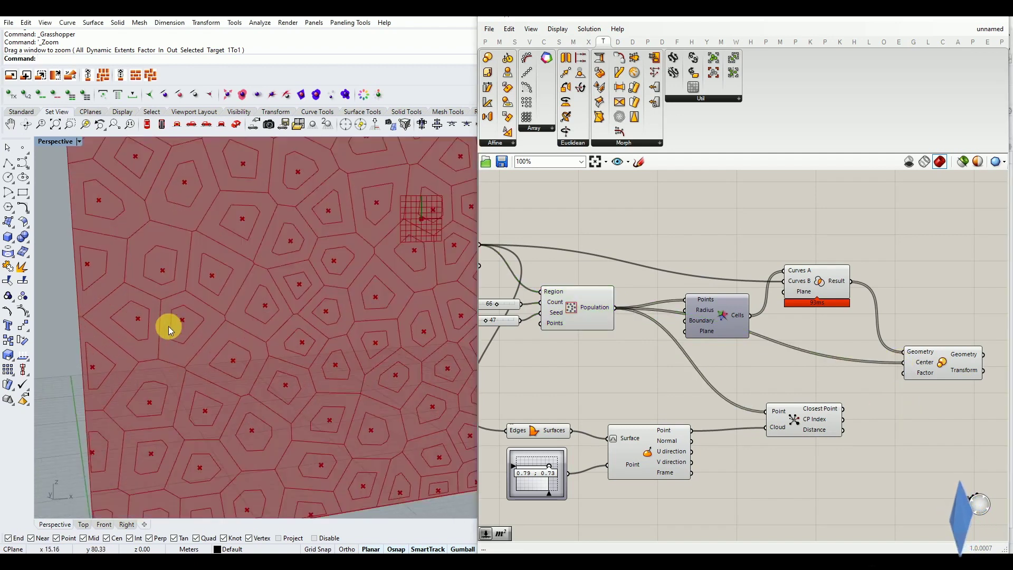
pyautogui.scroll(1, 182, 309)
pyautogui.scroll(-5, 191, 328)
pyautogui.scroll(1, 204, 340)
pyautogui.moveTo(196, 332); pyautogui.dragTo(195, 335, button='right')
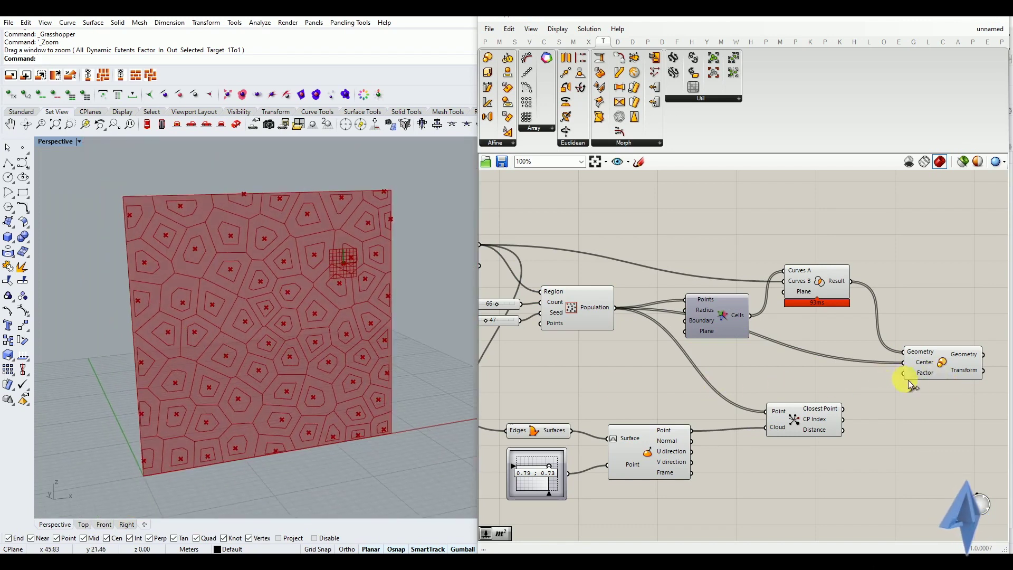
# Add a number slider with the value 2.3 and connect it to the Factor input of Scale.
pyautogui.scroll(4, 928, 376)
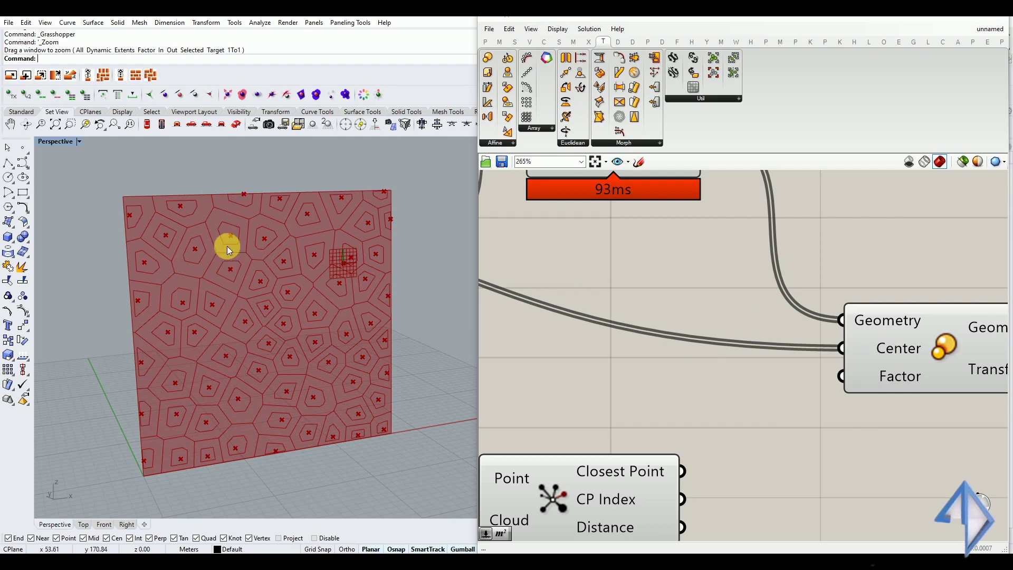
pyautogui.click(654, 408)
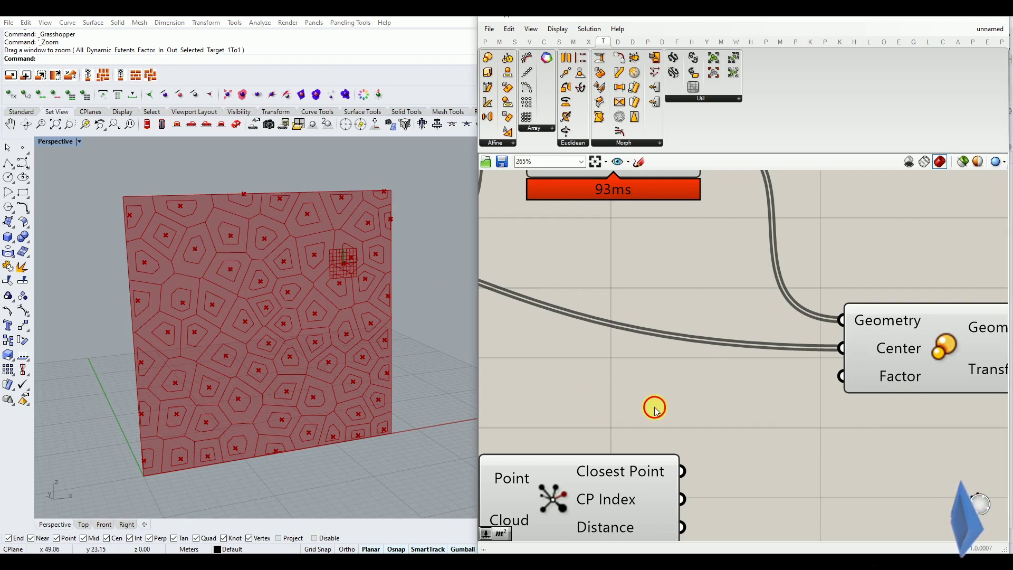
pyautogui.doubleClick(656, 410)
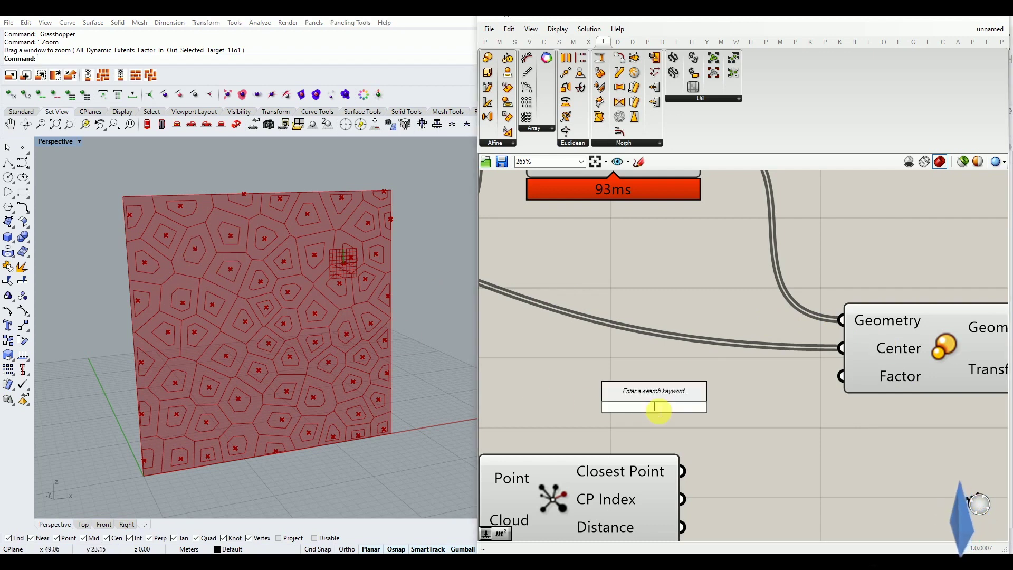
pyautogui.click(688, 423)
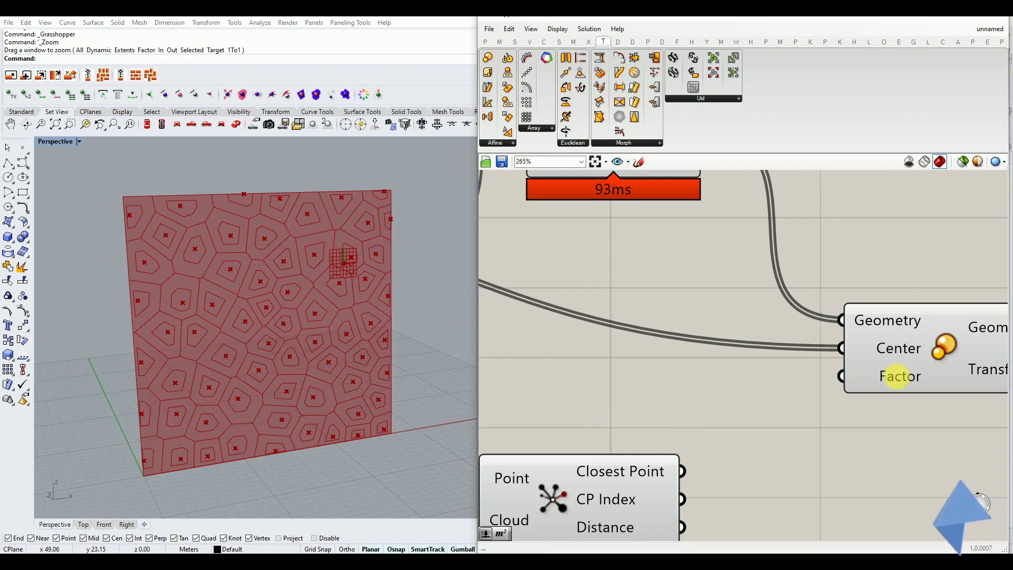
pyautogui.doubleClick(698, 395)
pyautogui.write('2.3')
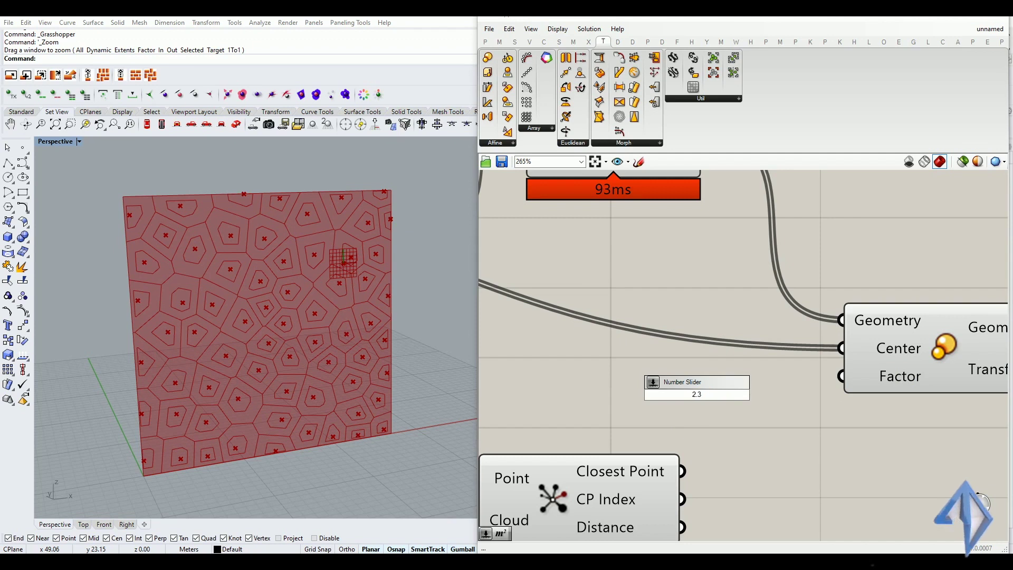
pyautogui.press('Return')
pyautogui.moveTo(697, 391); pyautogui.dragTo(656, 391)
pyautogui.moveTo(787, 396); pyautogui.dragTo(844, 381)
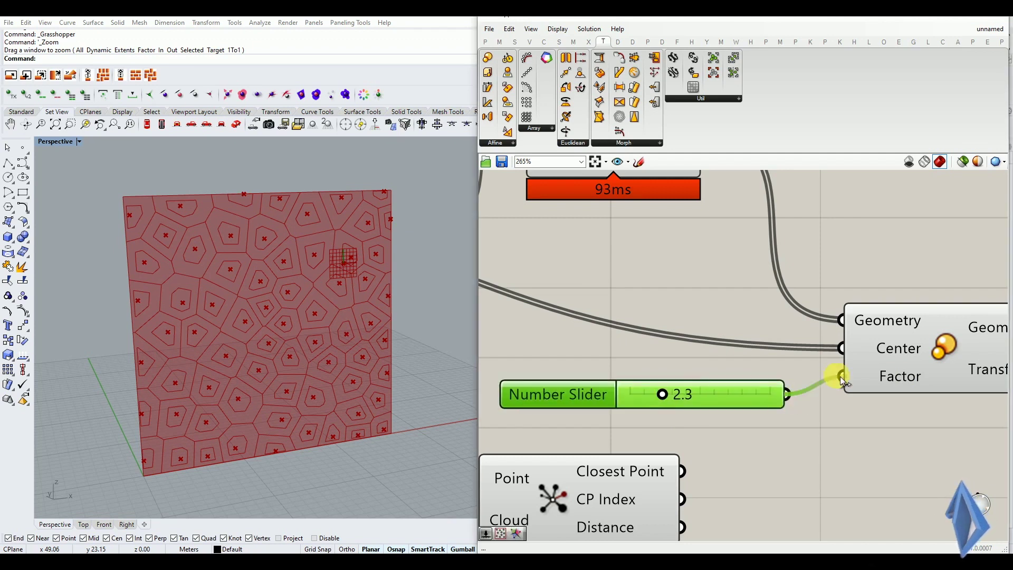
pyautogui.click(817, 429)
pyautogui.moveTo(211, 322)
pyautogui.mouseDown(button='right')
pyautogui.moveTo(293, 323)
pyautogui.moveTo(223, 316)
pyautogui.mouseUp(button='right')
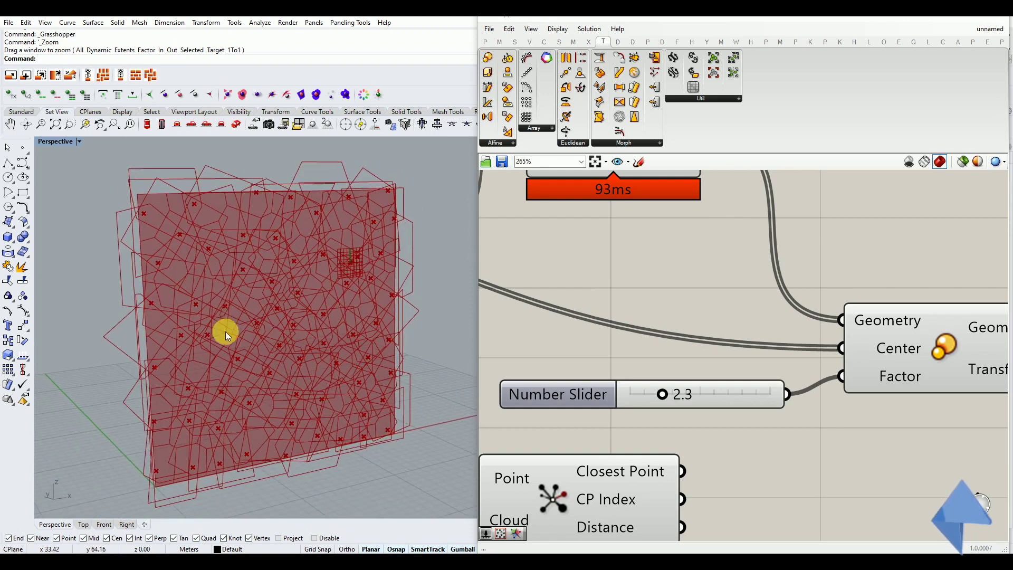
# Set the scale factor slider to 0.4 and limit its numeric domain to a maximum of 1.
pyautogui.moveTo(663, 393); pyautogui.dragTo(641, 401)
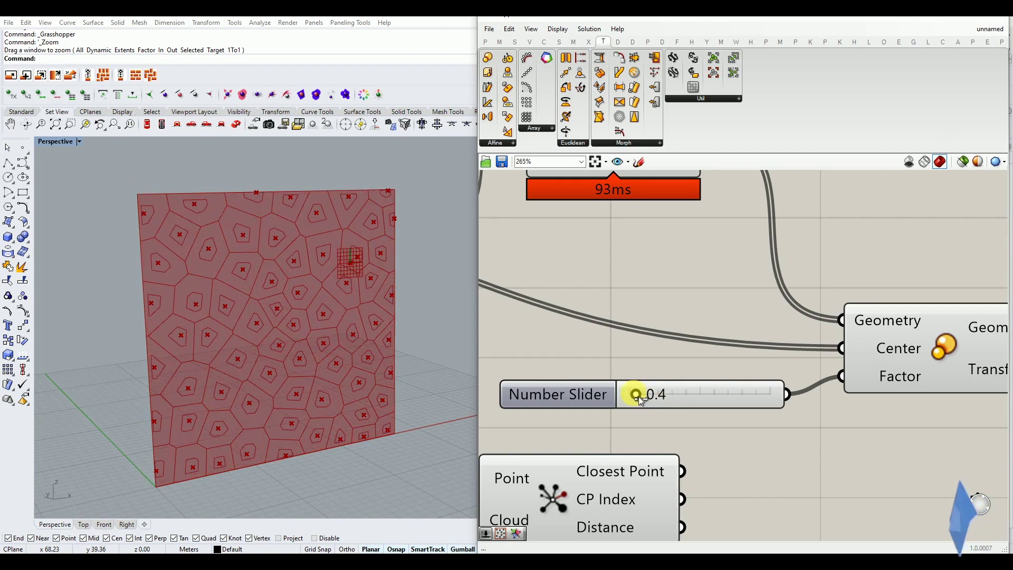
pyautogui.doubleClick(578, 399)
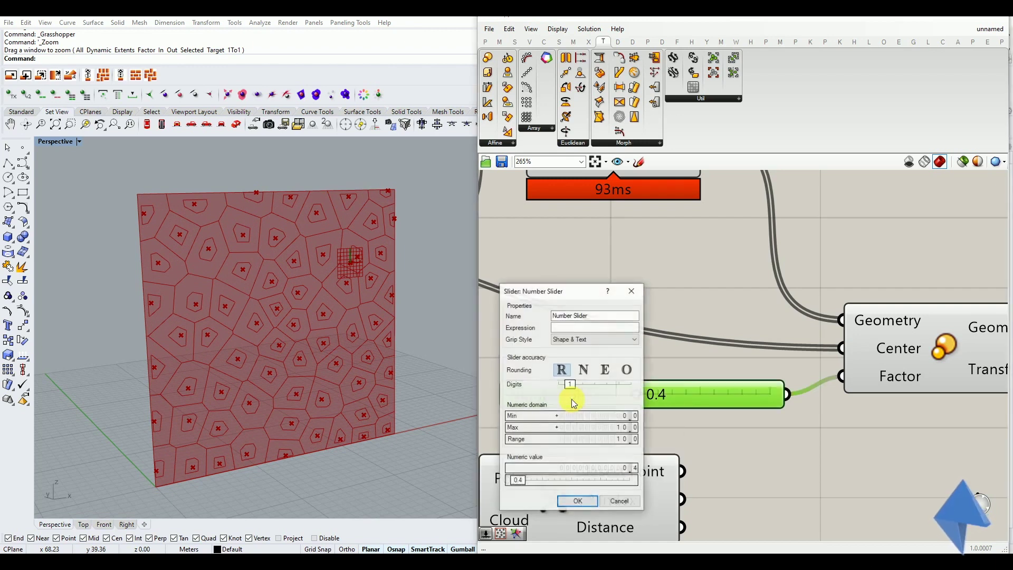
pyautogui.doubleClick(622, 427)
pyautogui.write('1')
pyautogui.click(623, 428)
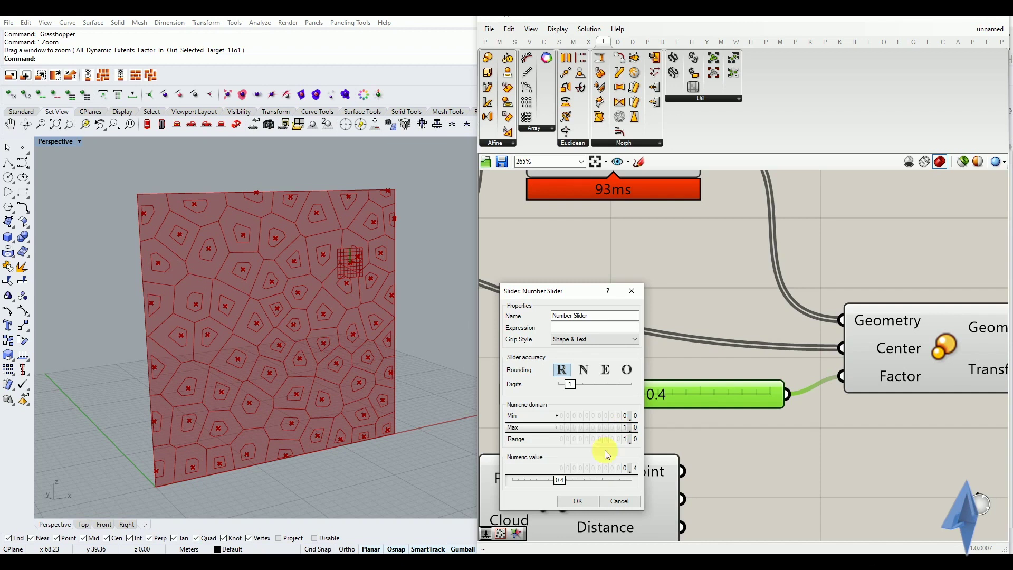
pyautogui.click(578, 500)
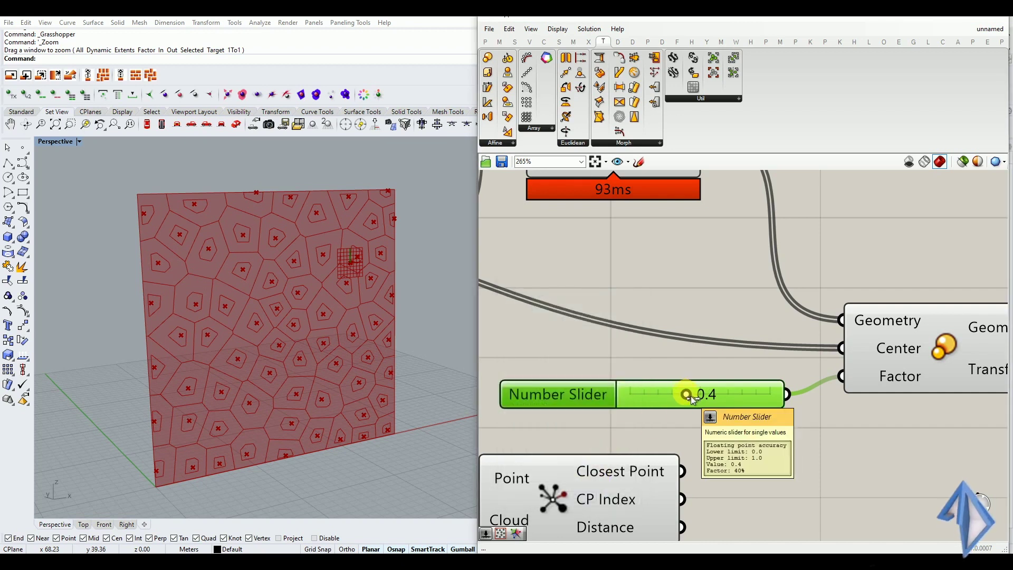
# Try the scale factor slider at 0.0, checking how the Scale component reacts, and set it to 0.7.
pyautogui.moveTo(689, 395); pyautogui.dragTo(639, 400)
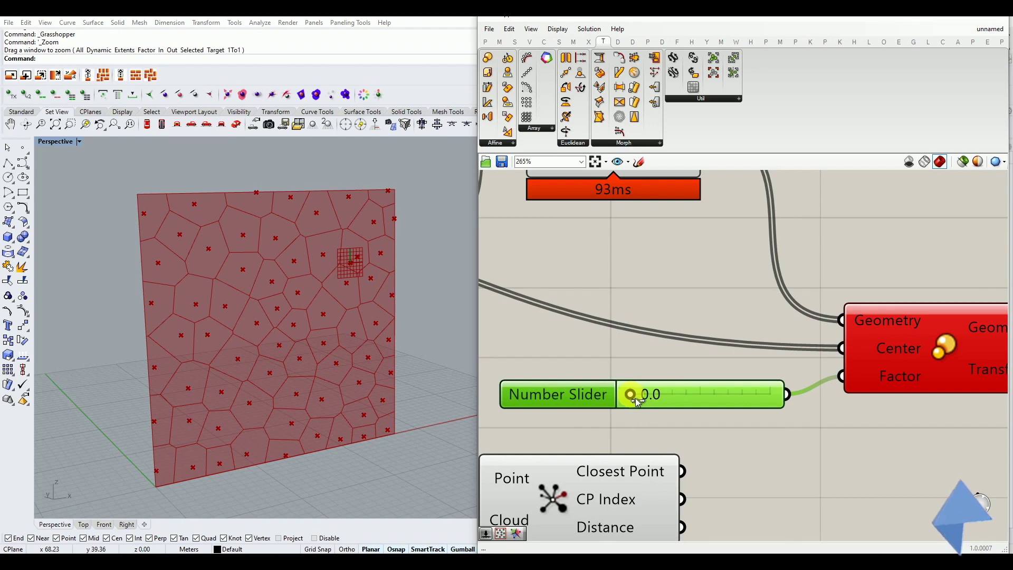
pyautogui.scroll(-2, 633, 395)
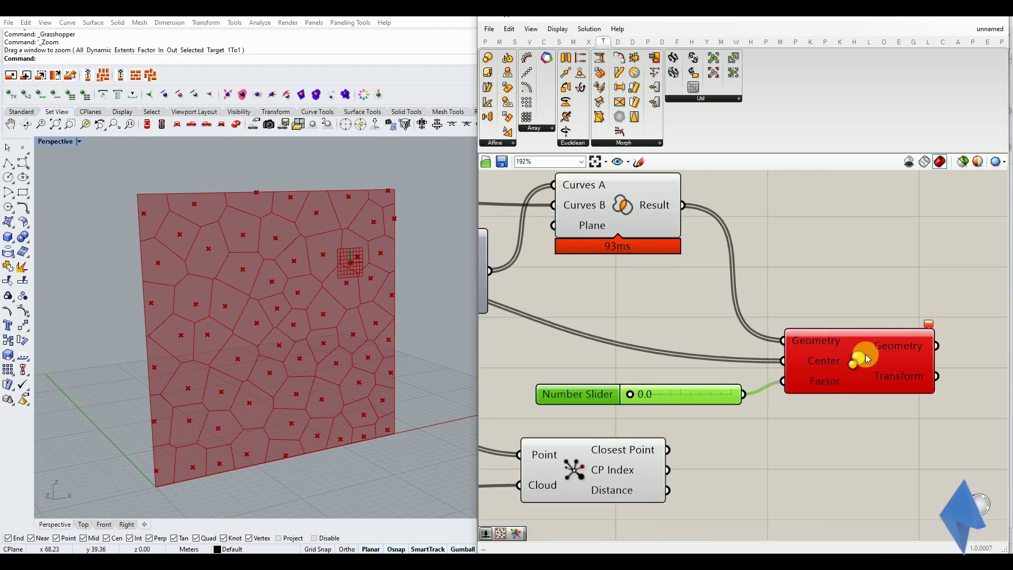
pyautogui.moveTo(927, 324)
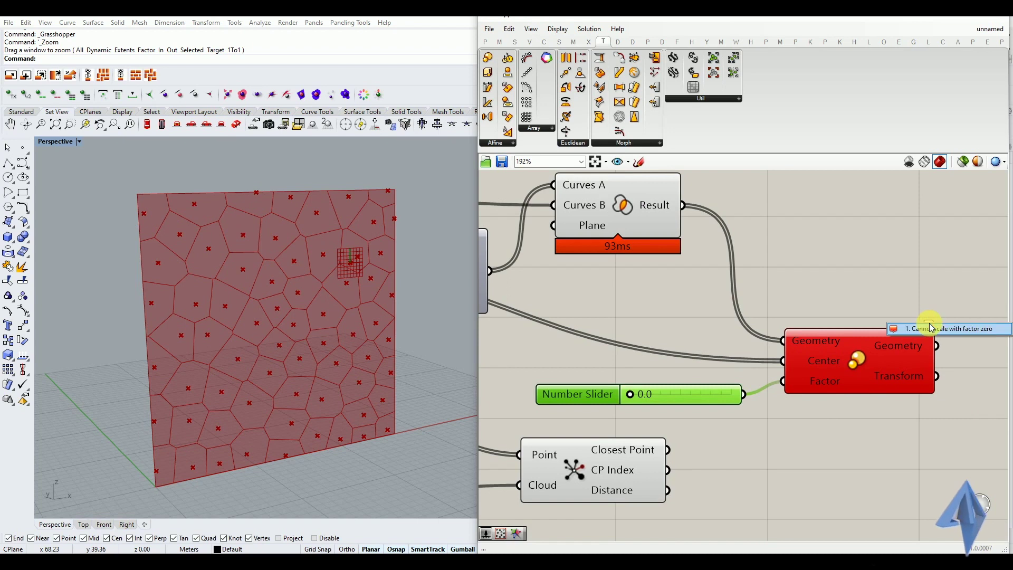
pyautogui.click(905, 307)
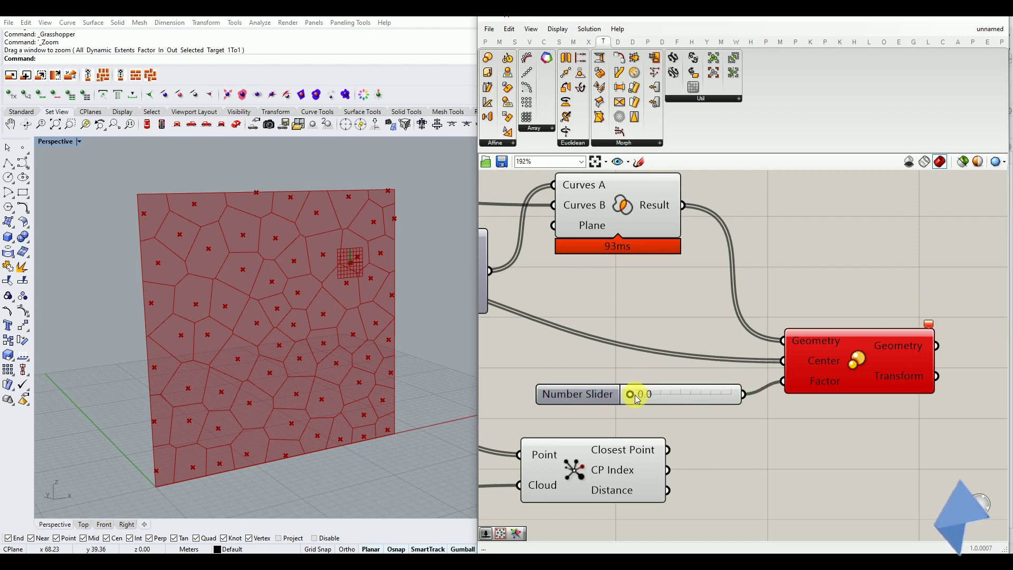
pyautogui.moveTo(638, 403); pyautogui.dragTo(709, 410)
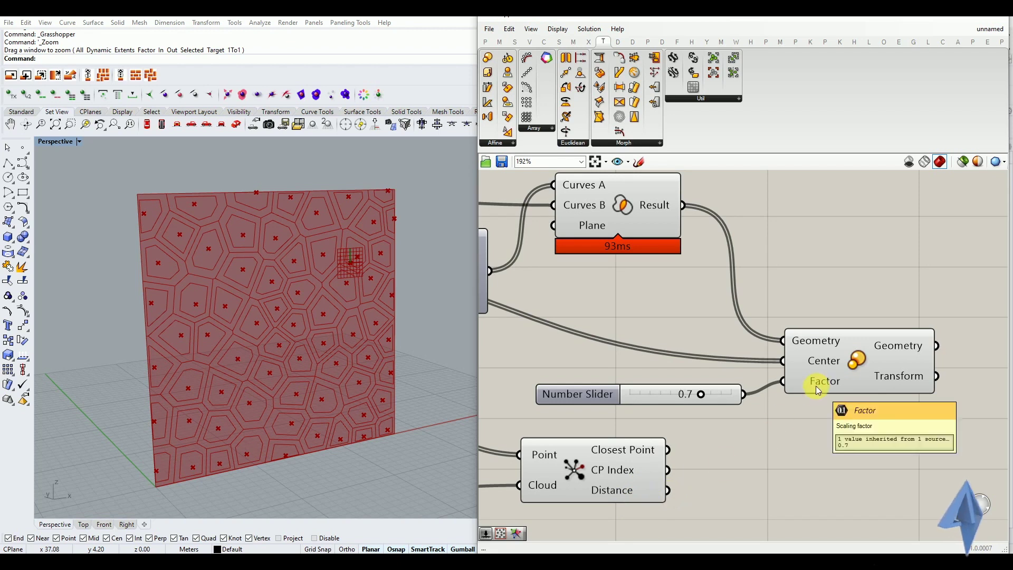
# Delete the scale factor slider and connect the Distance output of Closest Point to the Factor input of Scale.
pyautogui.click(611, 402)
pyautogui.press('Delete')
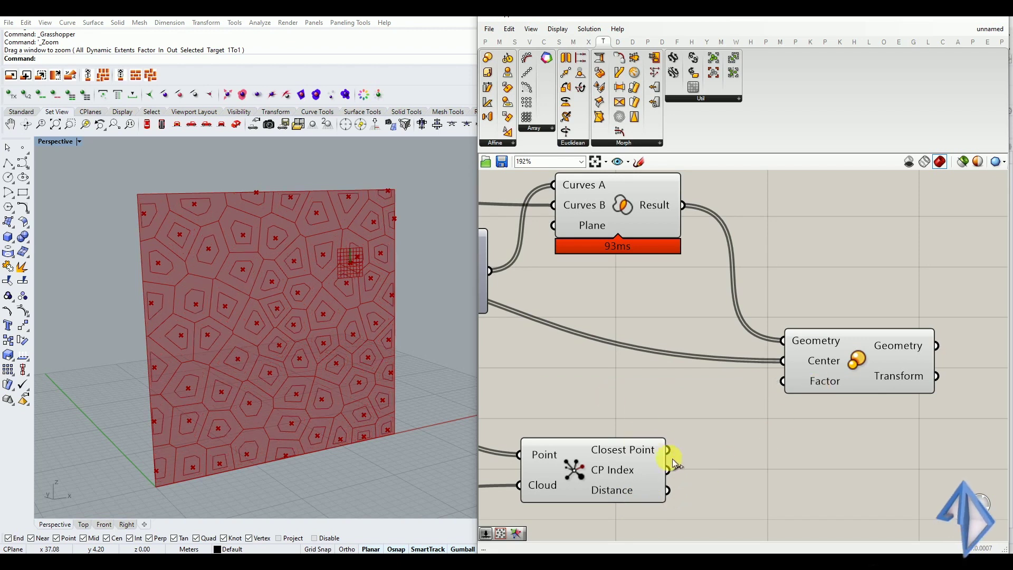
pyautogui.moveTo(692, 486); pyautogui.dragTo(770, 385)
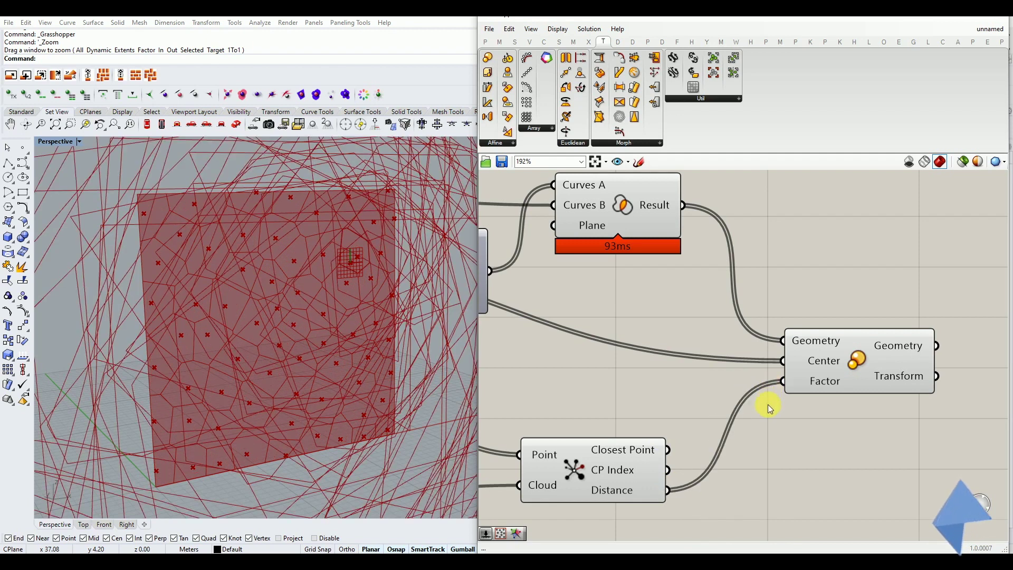
pyautogui.scroll(-4, 174, 390)
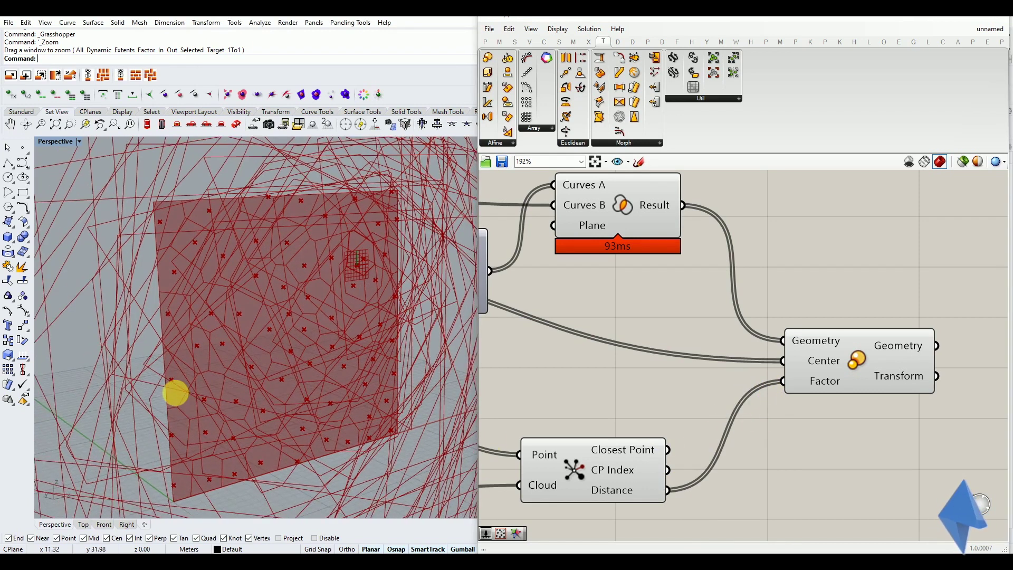
pyautogui.scroll(-6, 249, 359)
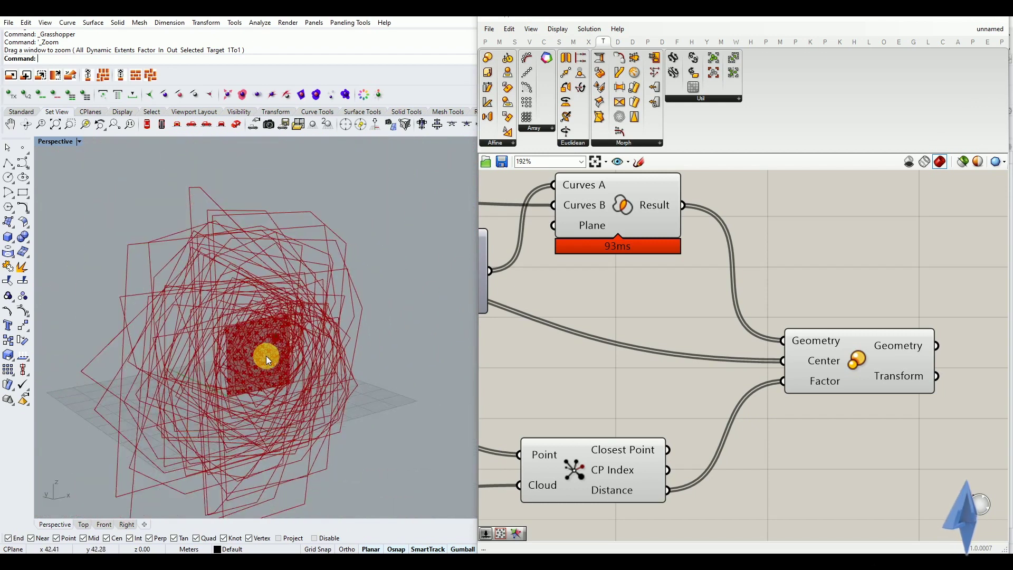
pyautogui.scroll(2, 260, 369)
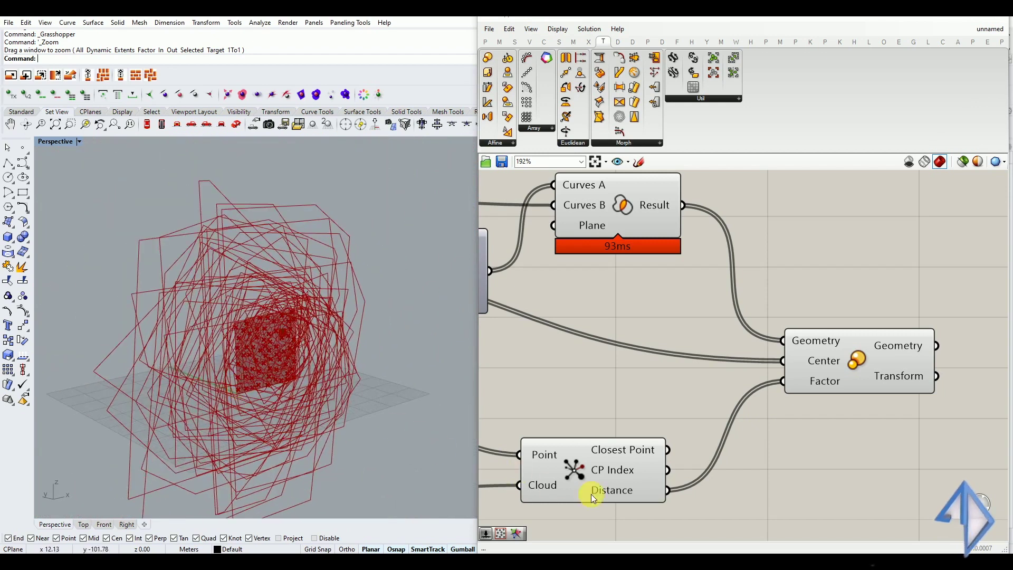
# Add a Panel below the Scale component and connect the Distance output of Closest Point to it to list the distances.
pyautogui.moveTo(613, 493)
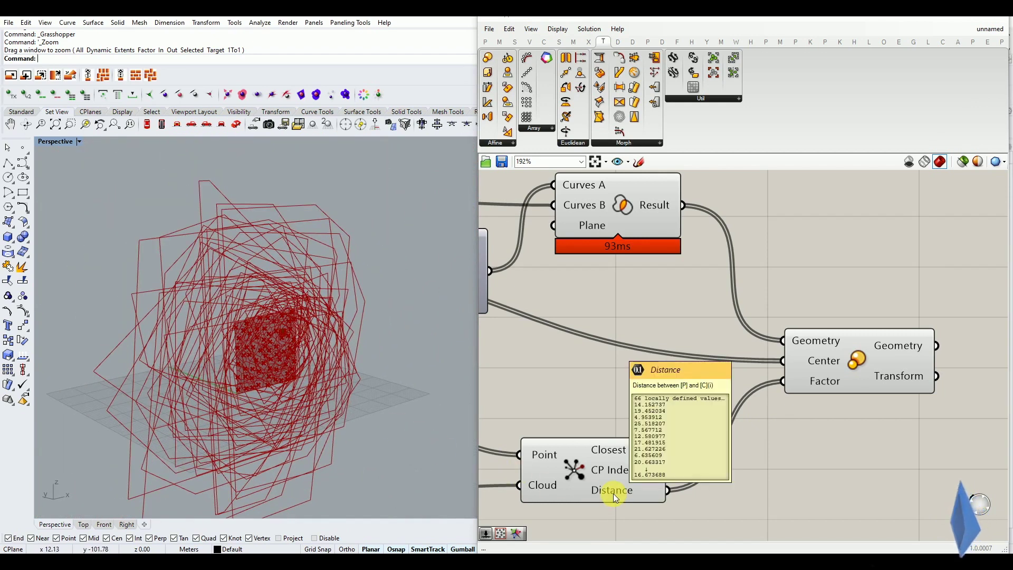
pyautogui.scroll(-2, 577, 392)
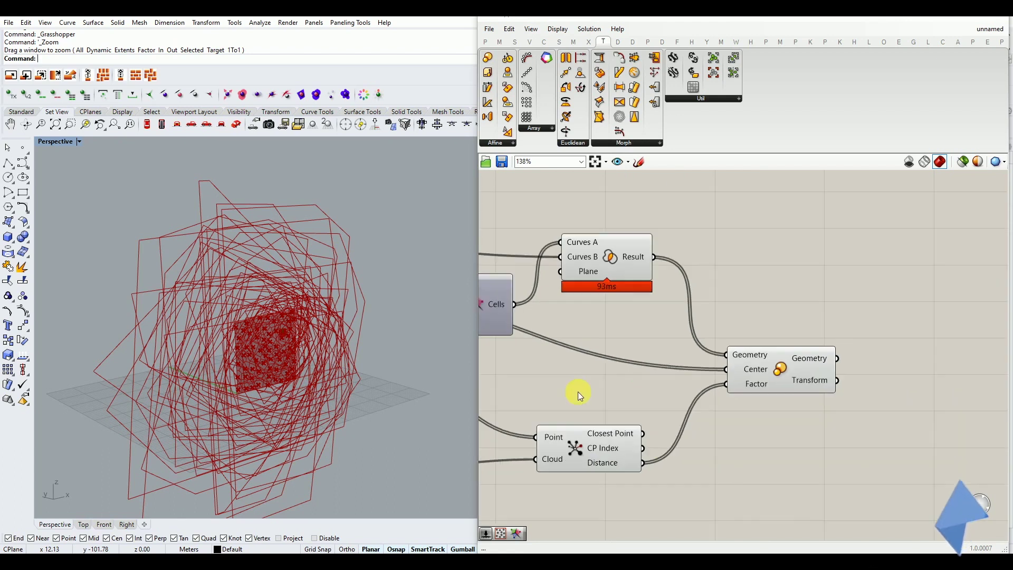
pyautogui.doubleClick(706, 502)
pyautogui.write('panel')
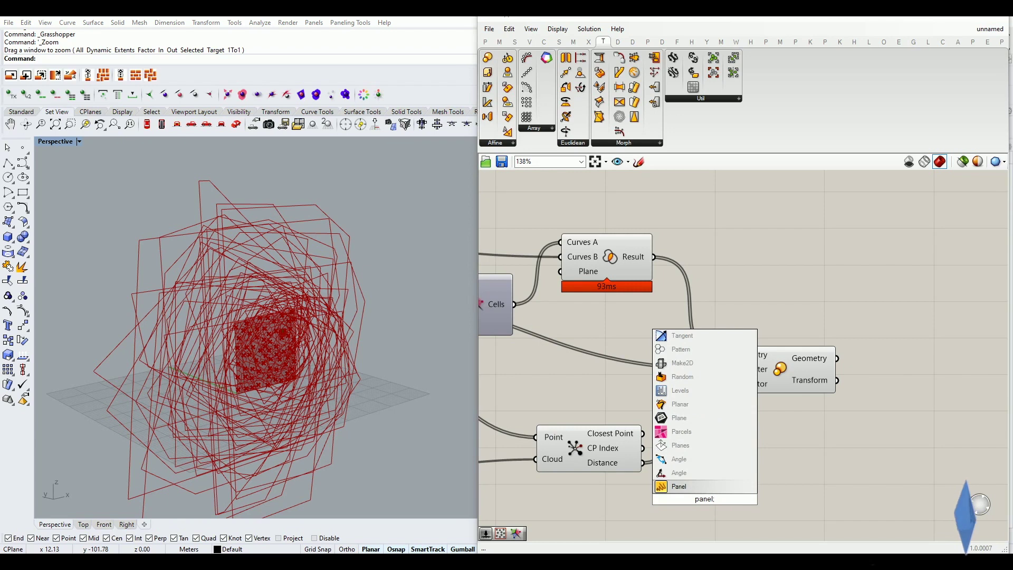
pyautogui.click(697, 486)
pyautogui.moveTo(733, 479); pyautogui.dragTo(821, 452)
pyautogui.moveTo(712, 463); pyautogui.dragTo(742, 471)
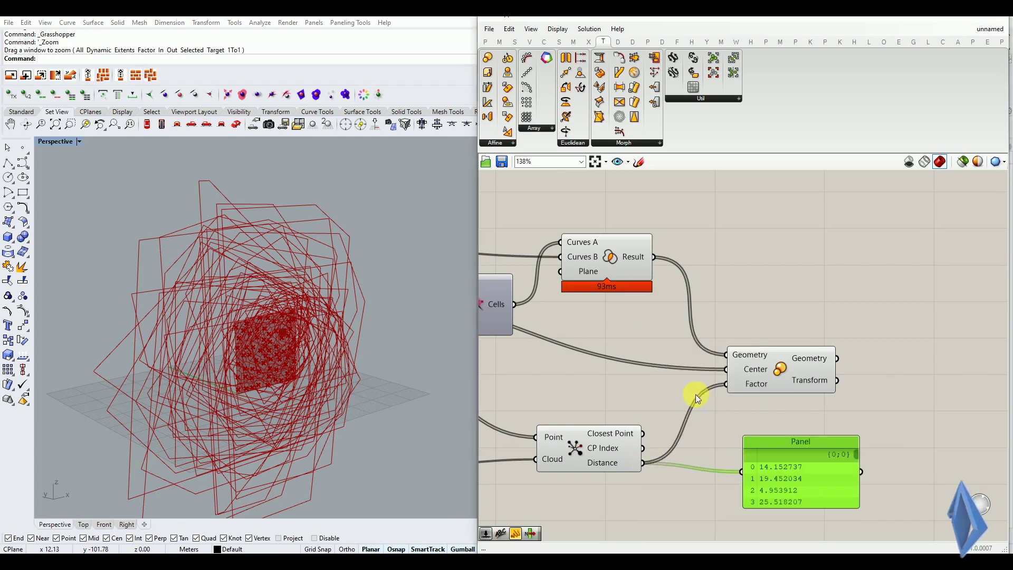
# Enlarge the Panel below the Scale component and examine the list of Closest Point distances.
pyautogui.scroll(-2, 696, 394)
pyautogui.scroll(3, 837, 512)
pyautogui.moveTo(805, 457); pyautogui.dragTo(819, 531)
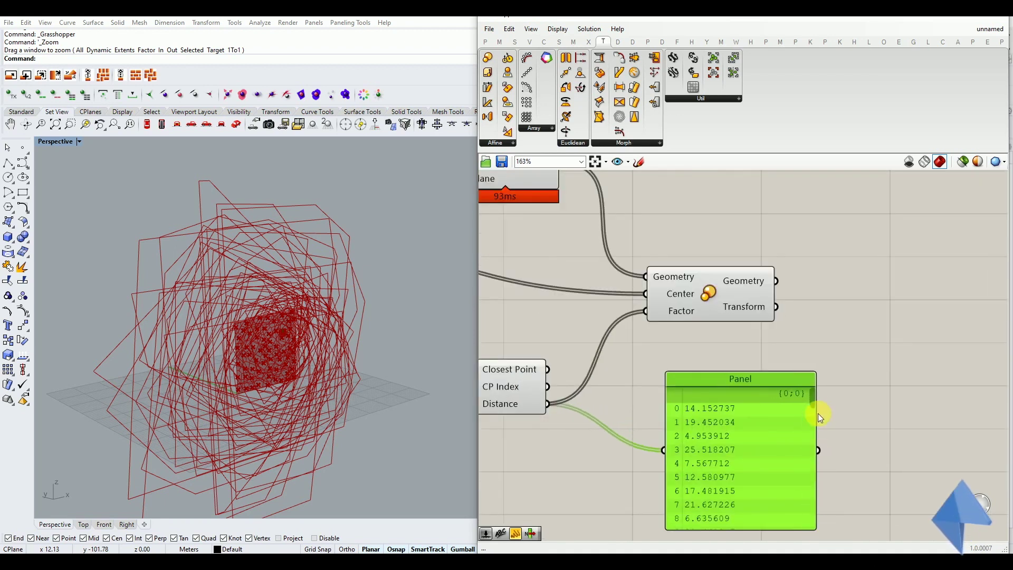
pyautogui.moveTo(812, 398)
pyautogui.mouseDown()
pyautogui.moveTo(817, 527)
pyautogui.moveTo(798, 390)
pyautogui.mouseUp()
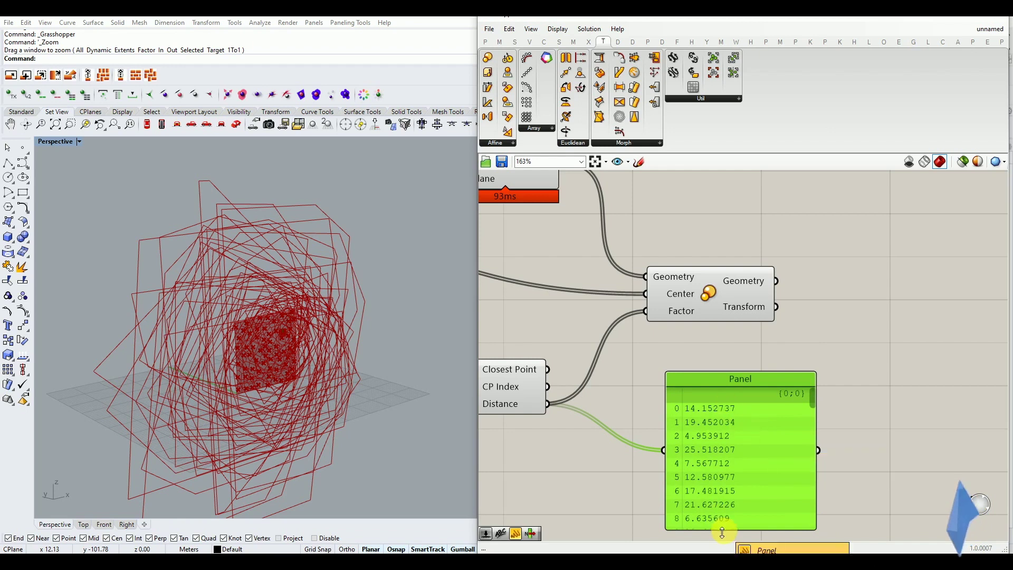
pyautogui.moveTo(813, 397)
pyautogui.mouseDown()
pyautogui.moveTo(811, 525)
pyautogui.moveTo(806, 404)
pyautogui.moveTo(802, 530)
pyautogui.moveTo(799, 399)
pyautogui.mouseUp()
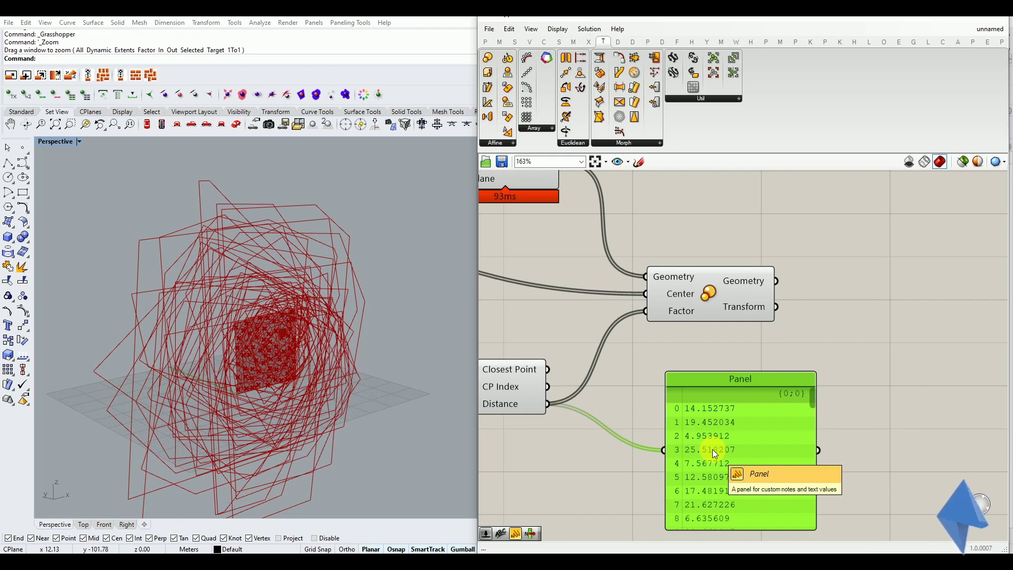
# Delete the distance Panel and move the Scale component farther from Closest Point to make room between them.
pyautogui.press('Delete')
pyautogui.click(733, 296)
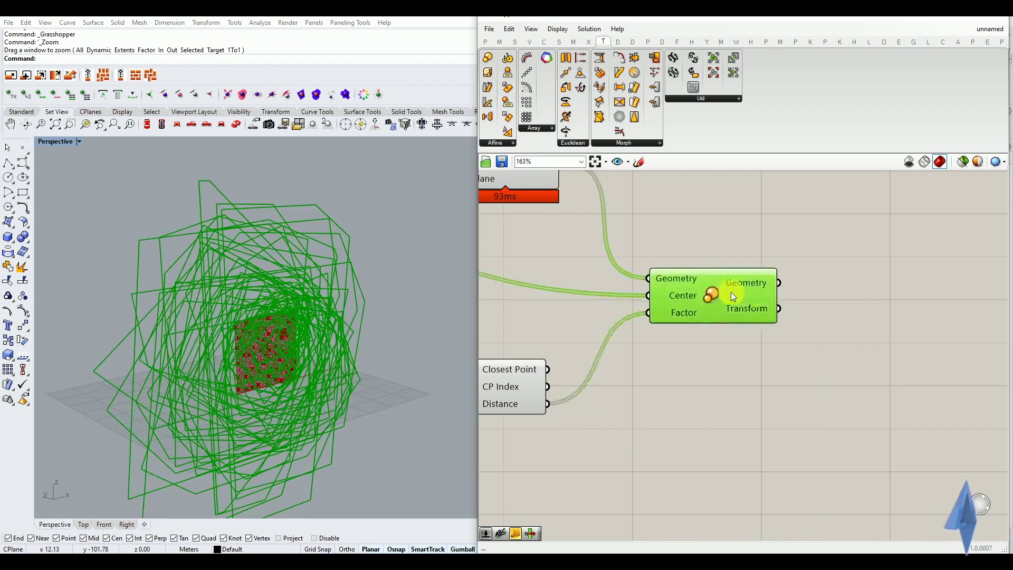
pyautogui.moveTo(731, 294); pyautogui.dragTo(810, 297)
pyautogui.click(739, 355)
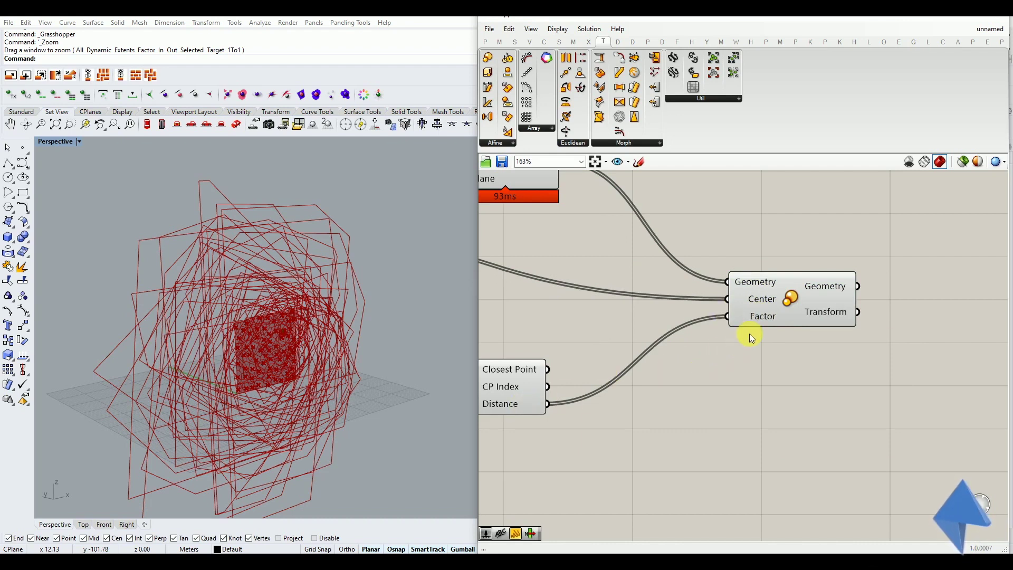
# Disconnect the Closest Point Distance output from the Factor input of the Scale component.
pyautogui.rightClick(758, 315)
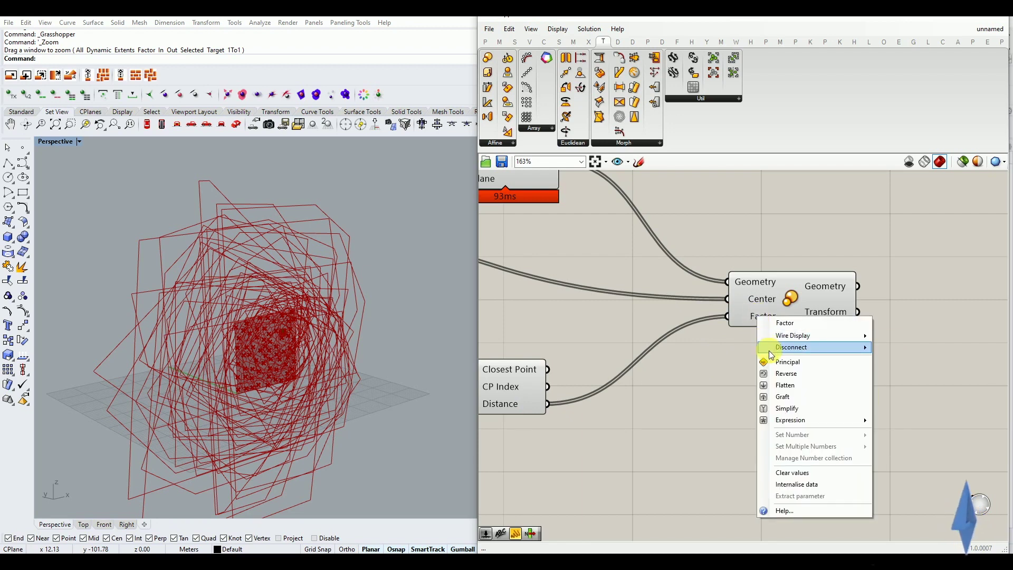
pyautogui.moveTo(768, 348)
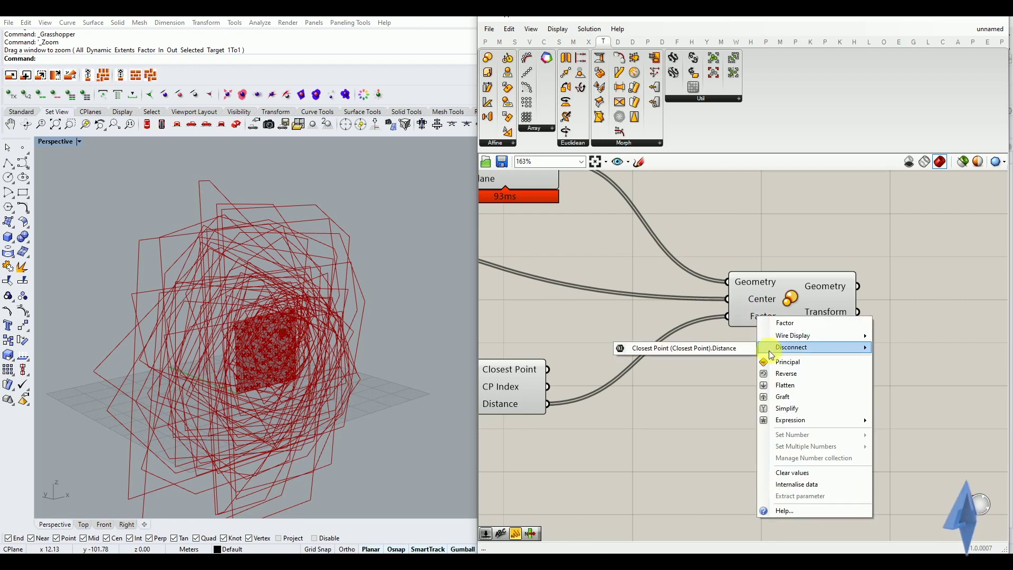
pyautogui.click(674, 349)
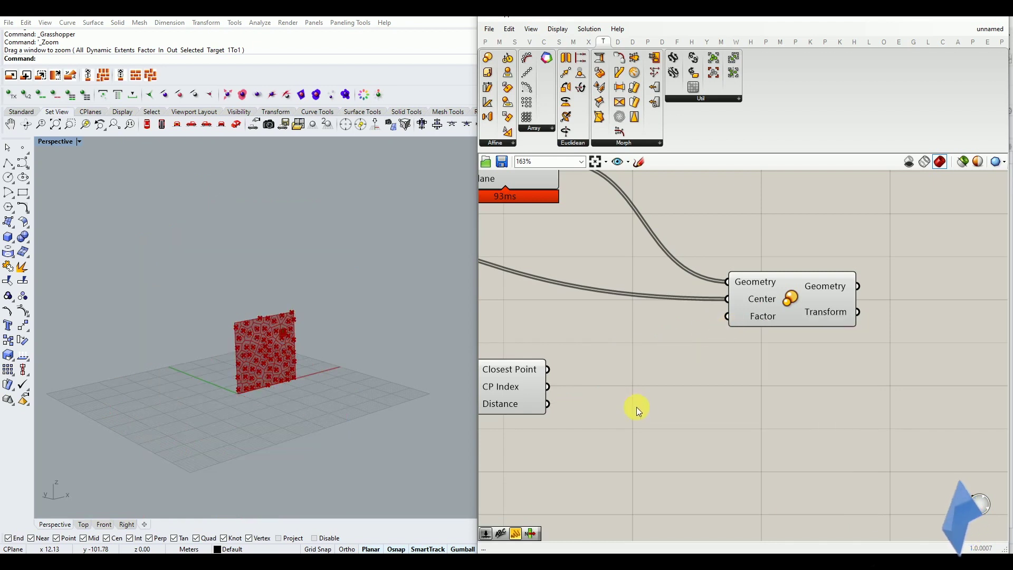